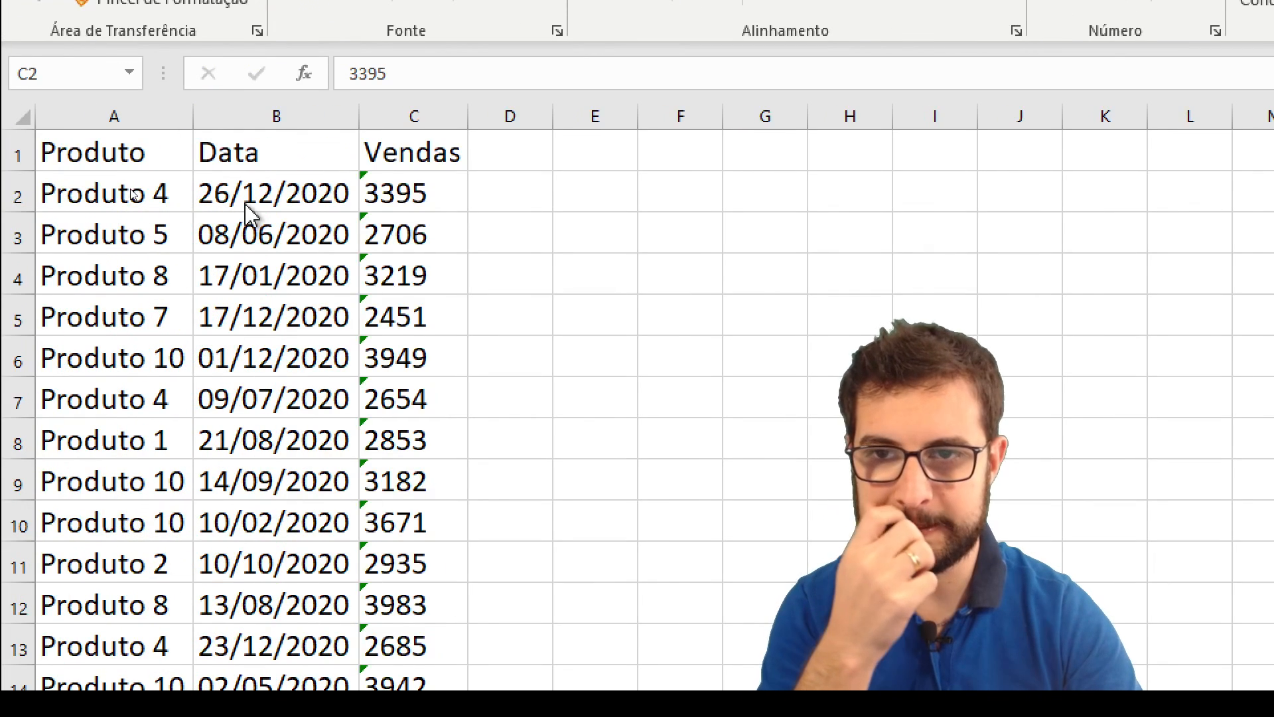
Inspect the error options of cell C2 in the Vendas column and compare them with the date cells in B2:B4.
click(398, 189)
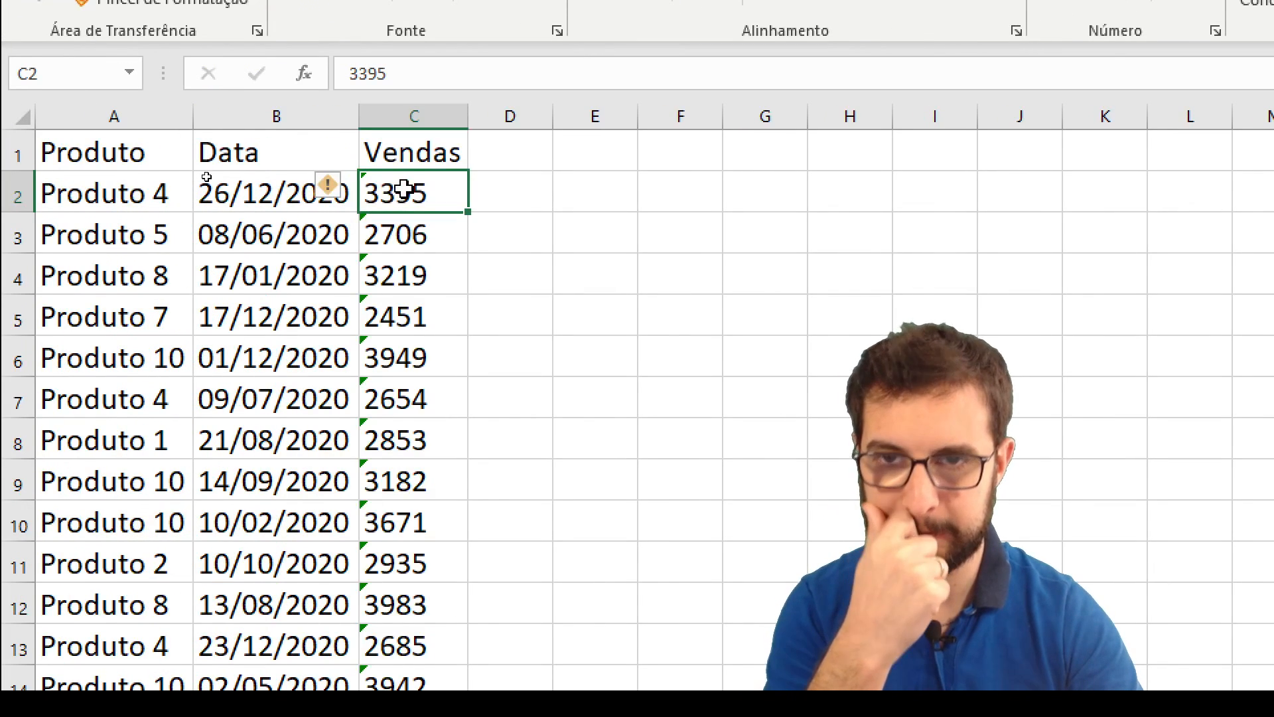
click(328, 188)
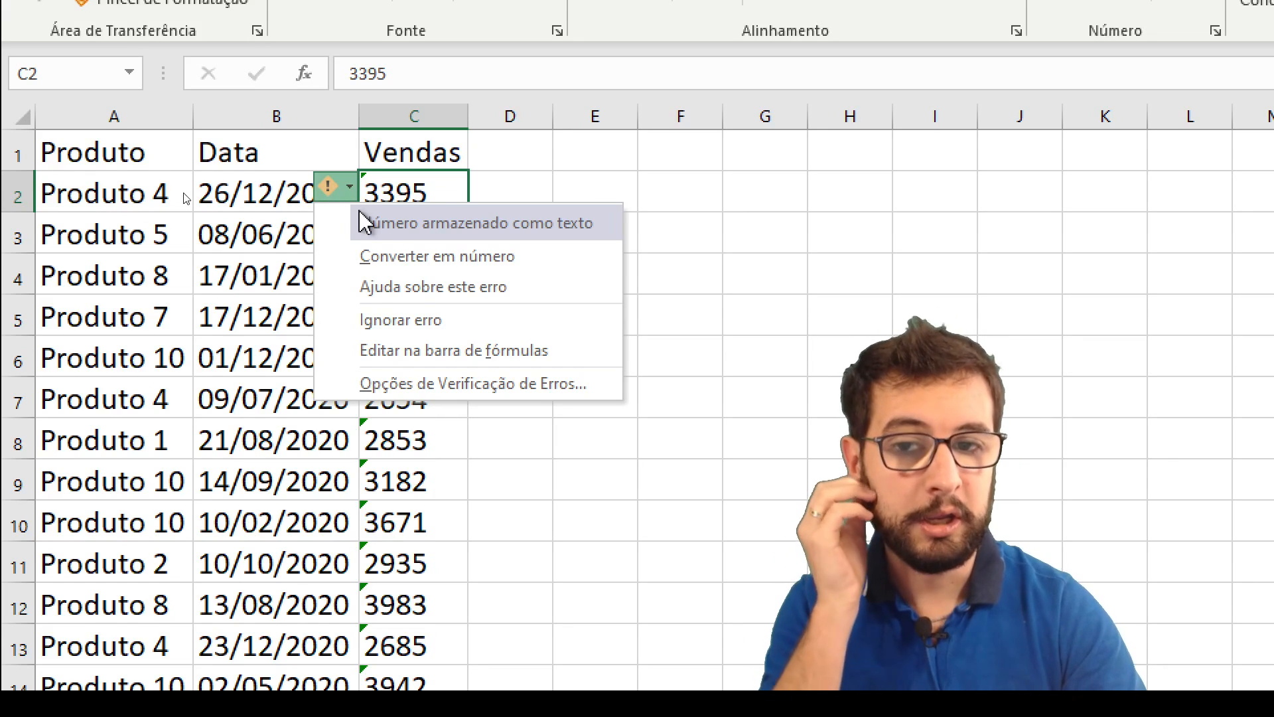
click(405, 184)
drag(405, 184, 398, 320)
drag(252, 196, 281, 287)
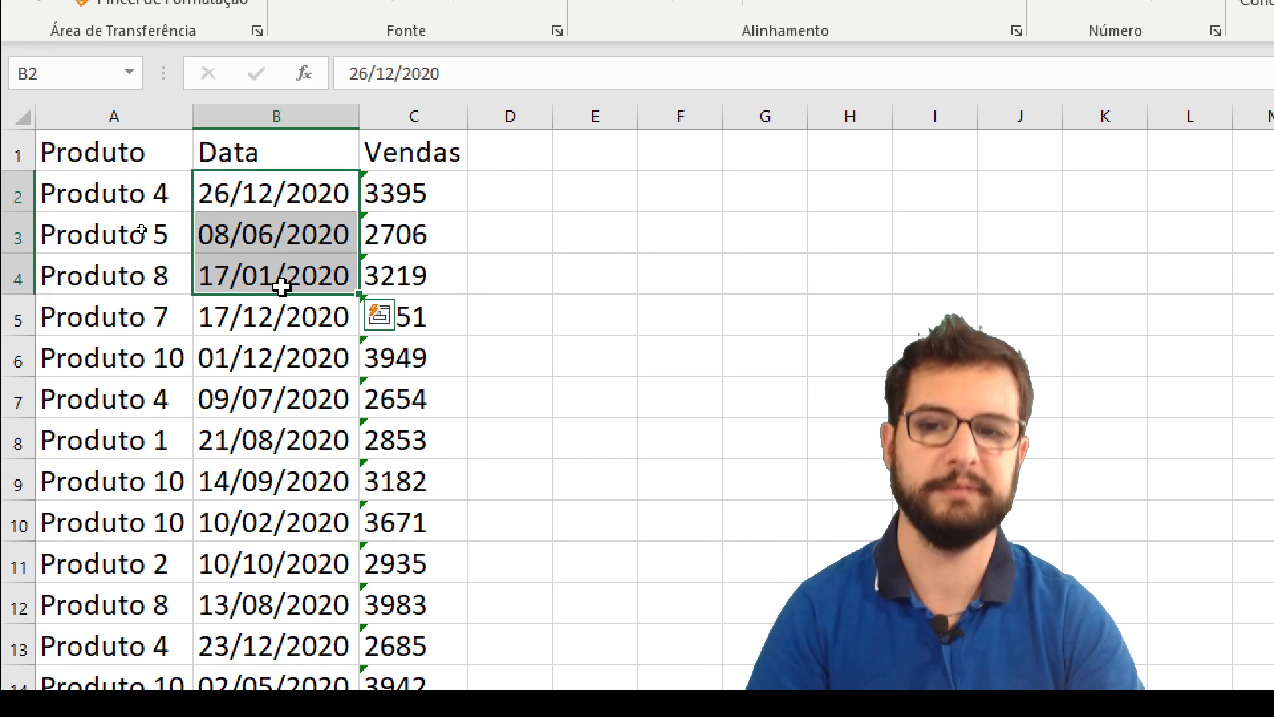
click(290, 249)
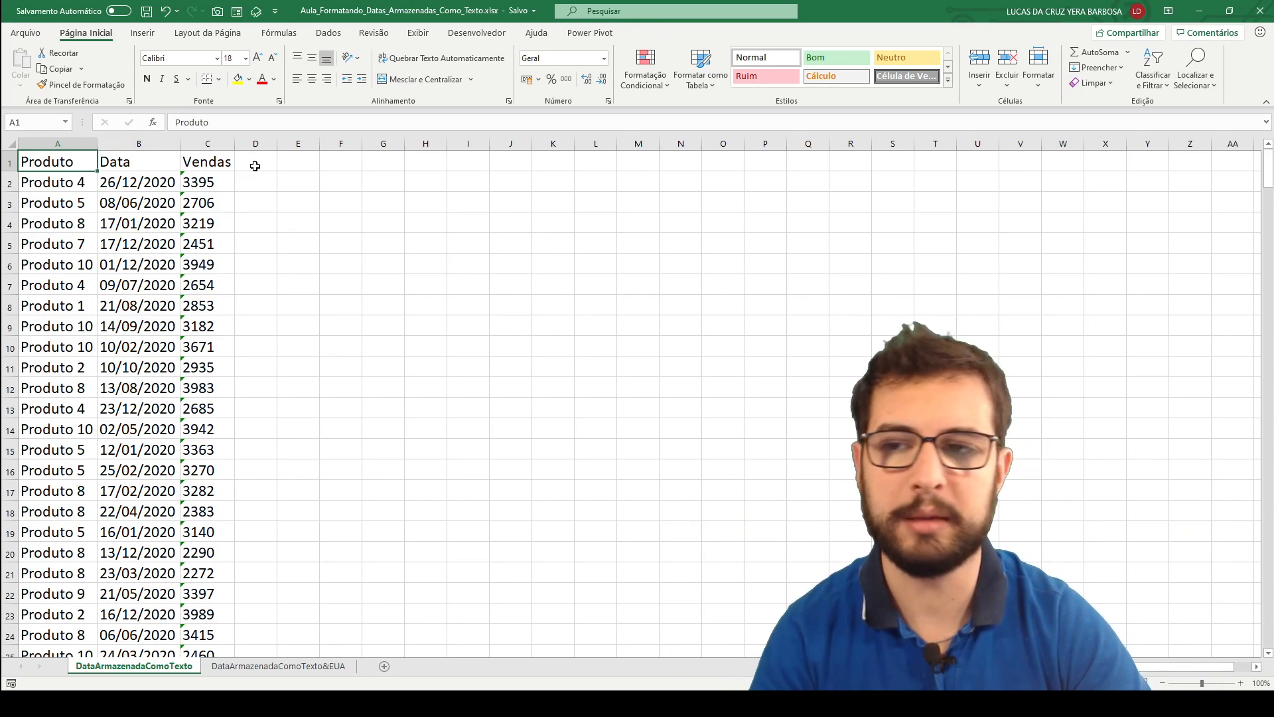
Widen the Data and Vendas columns so the alignment of their values is easy to see.
drag(179, 144, 285, 138)
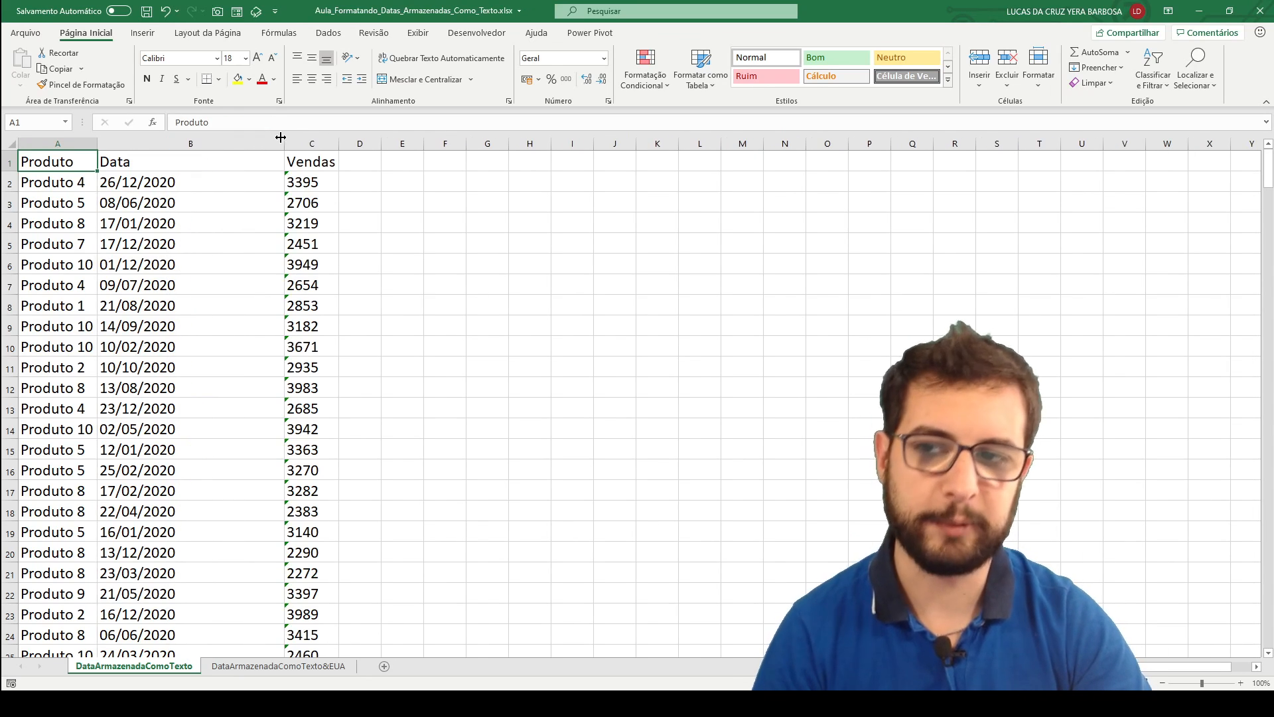
click(179, 183)
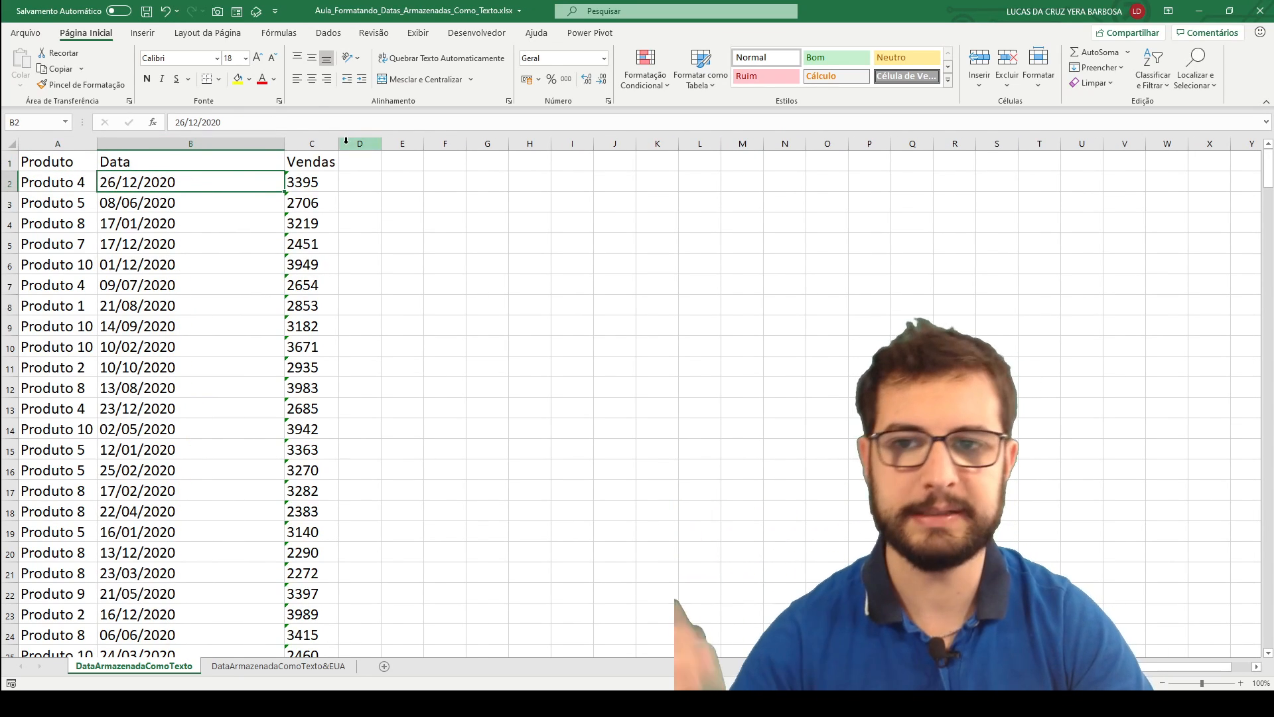
drag(338, 143, 415, 143)
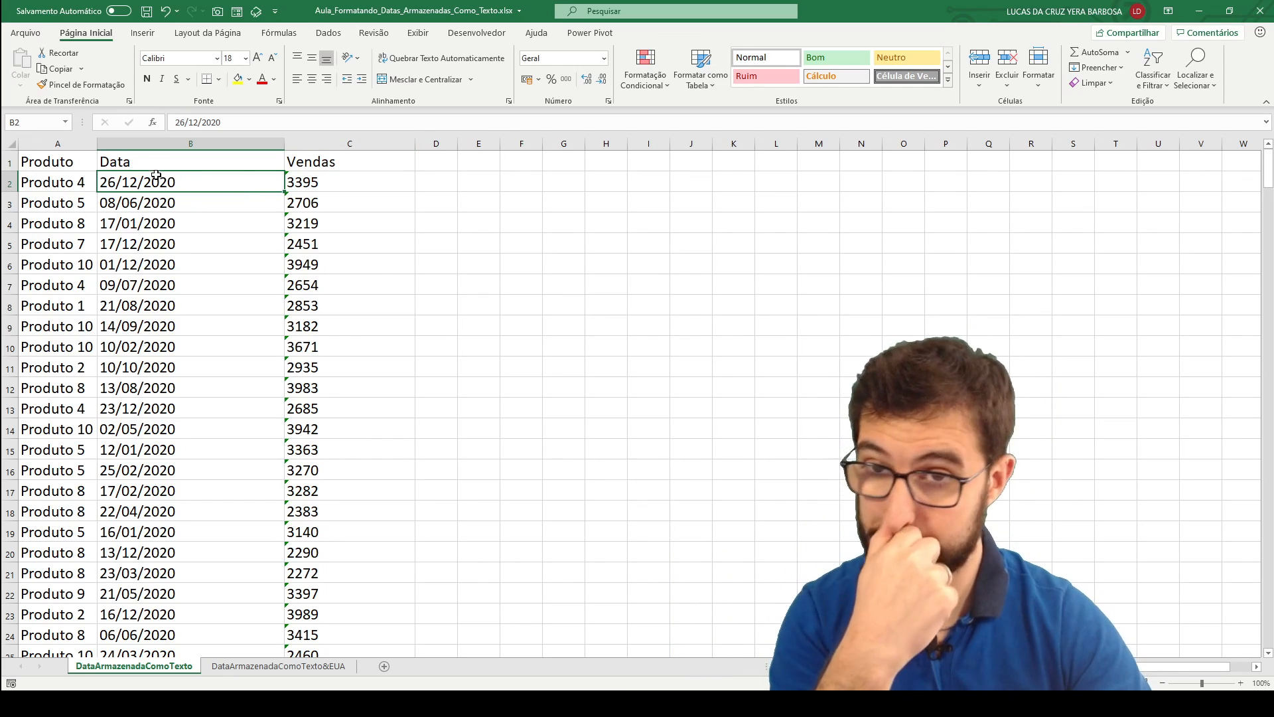
mouse_move(161, 183)
mouse_down()
mouse_move(160, 250)
mouse_move(158, 178)
mouse_up()
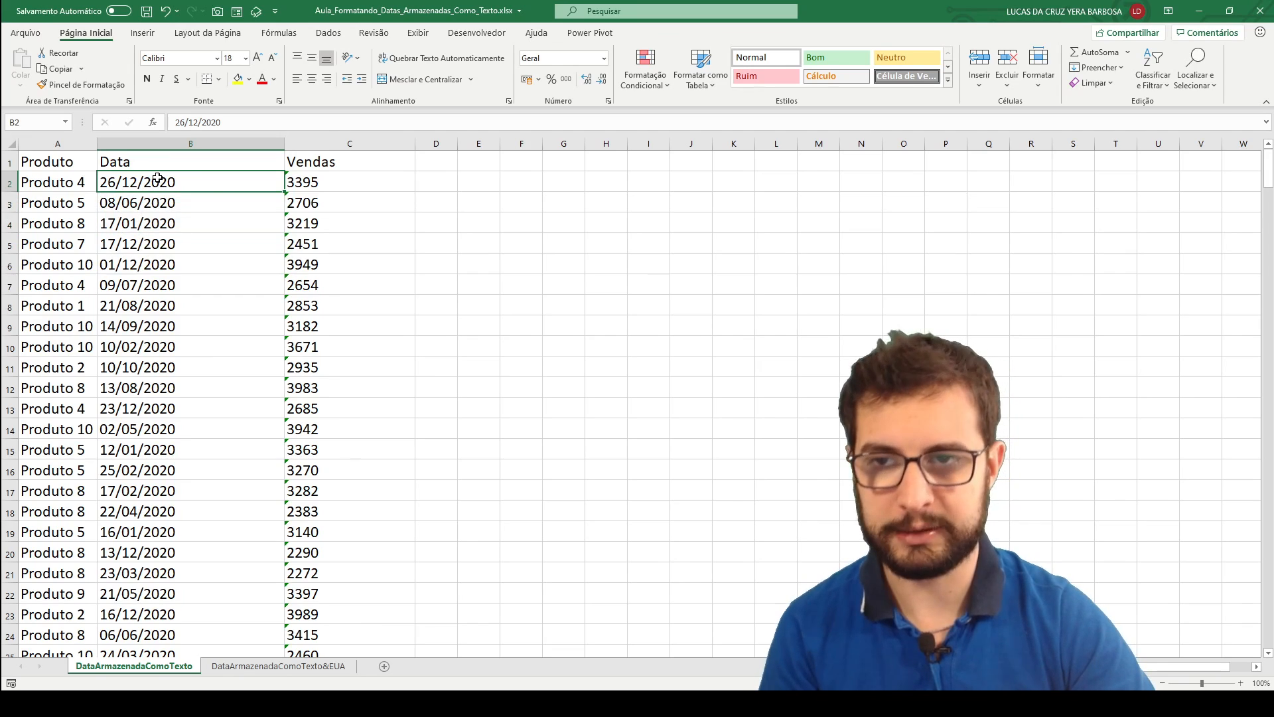
Add filters to the header row in A1:C1, covering Produto, Data and Vendas.
click(61, 166)
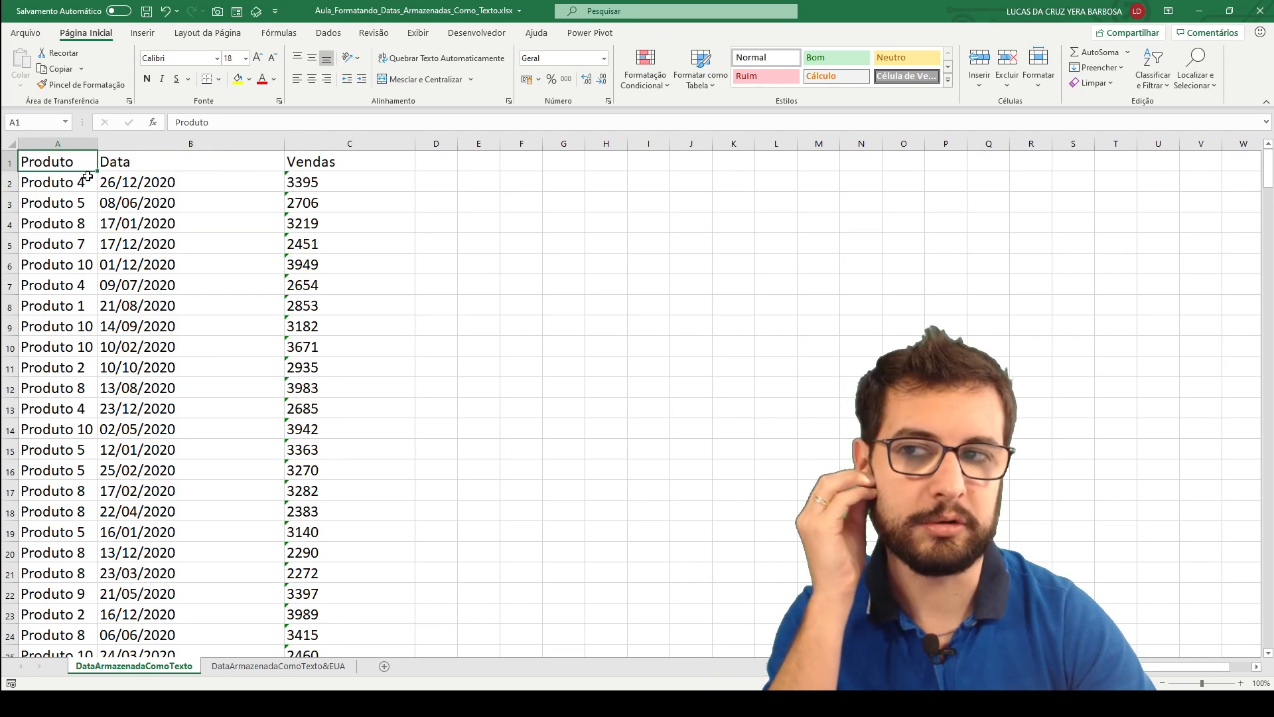
shift+click(324, 161)
key(ctrl+q)
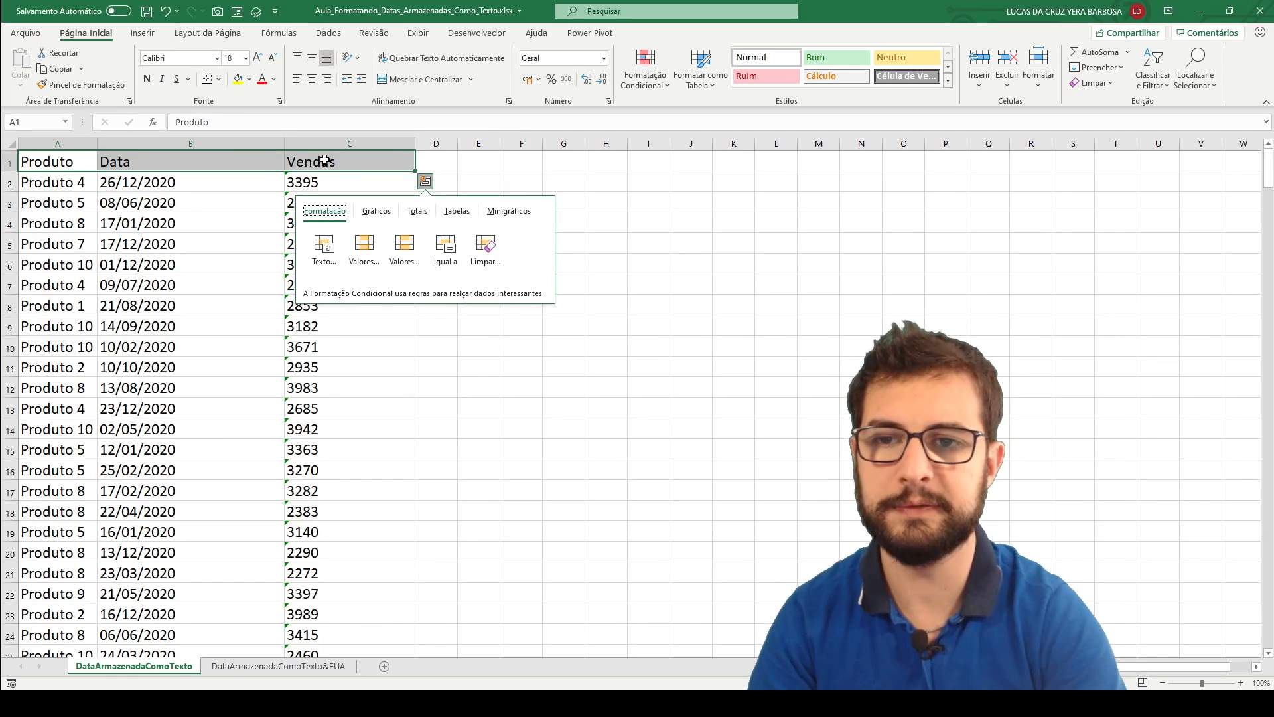
key(Escape)
key(ctrl+shift+l)
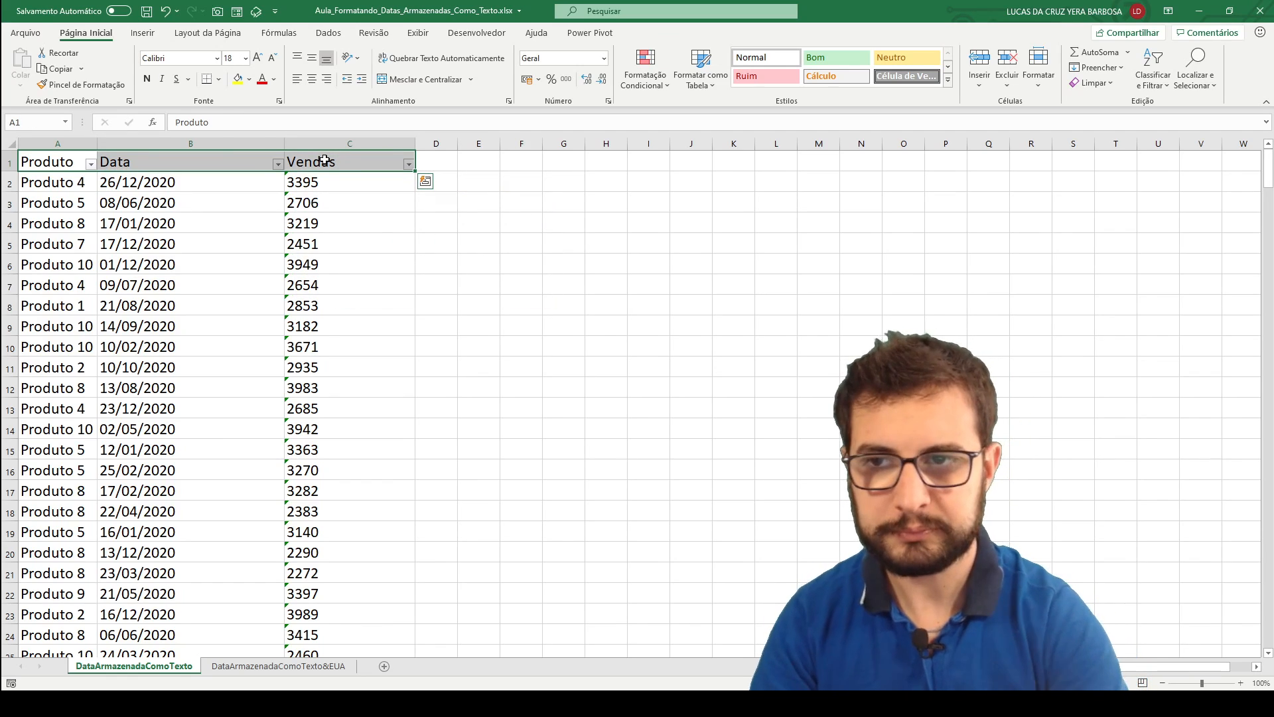
Examine the Data column's filter list and text filter options, as well as the date cells in B2:B10.
click(256, 161)
click(278, 164)
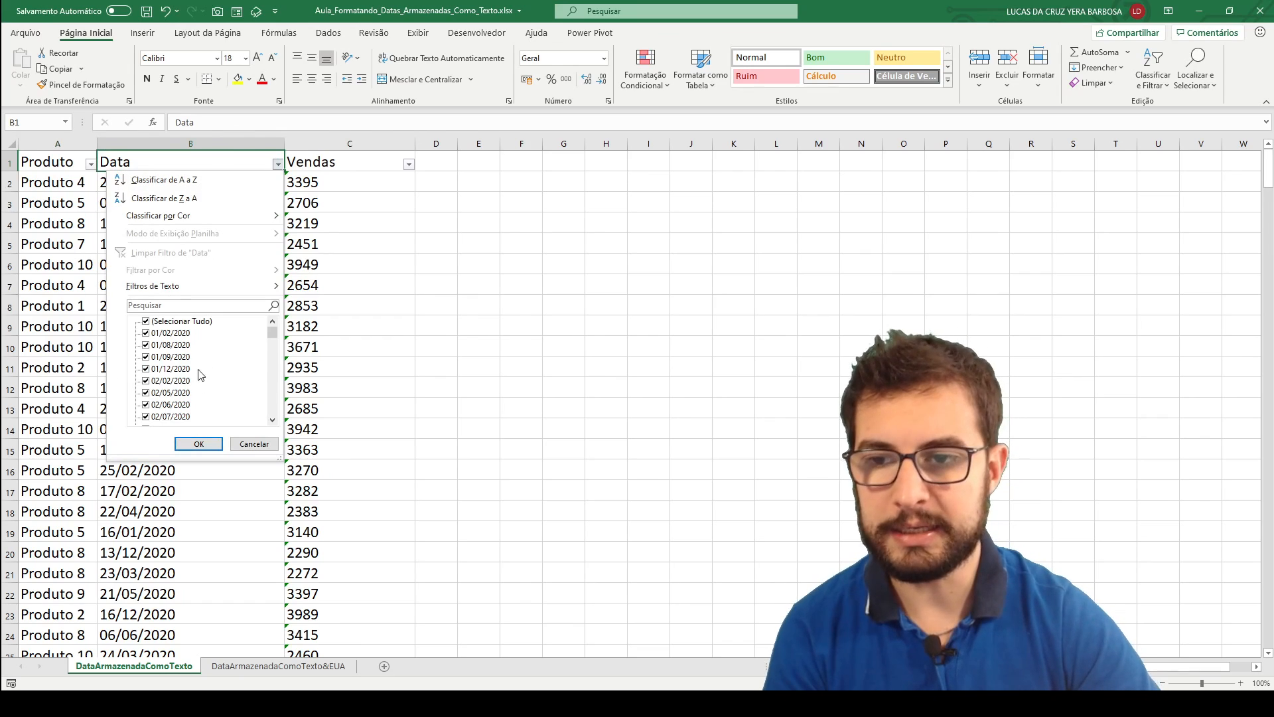
mouse_move(159, 291)
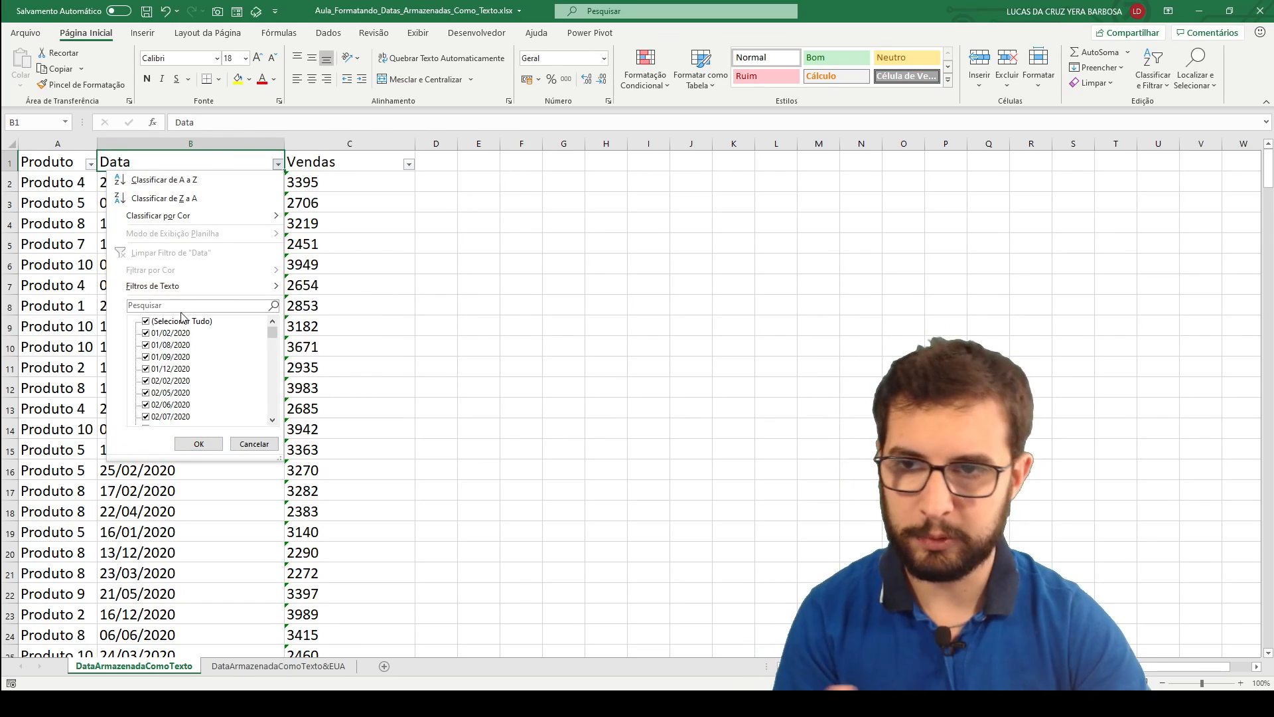
mouse_move(202, 283)
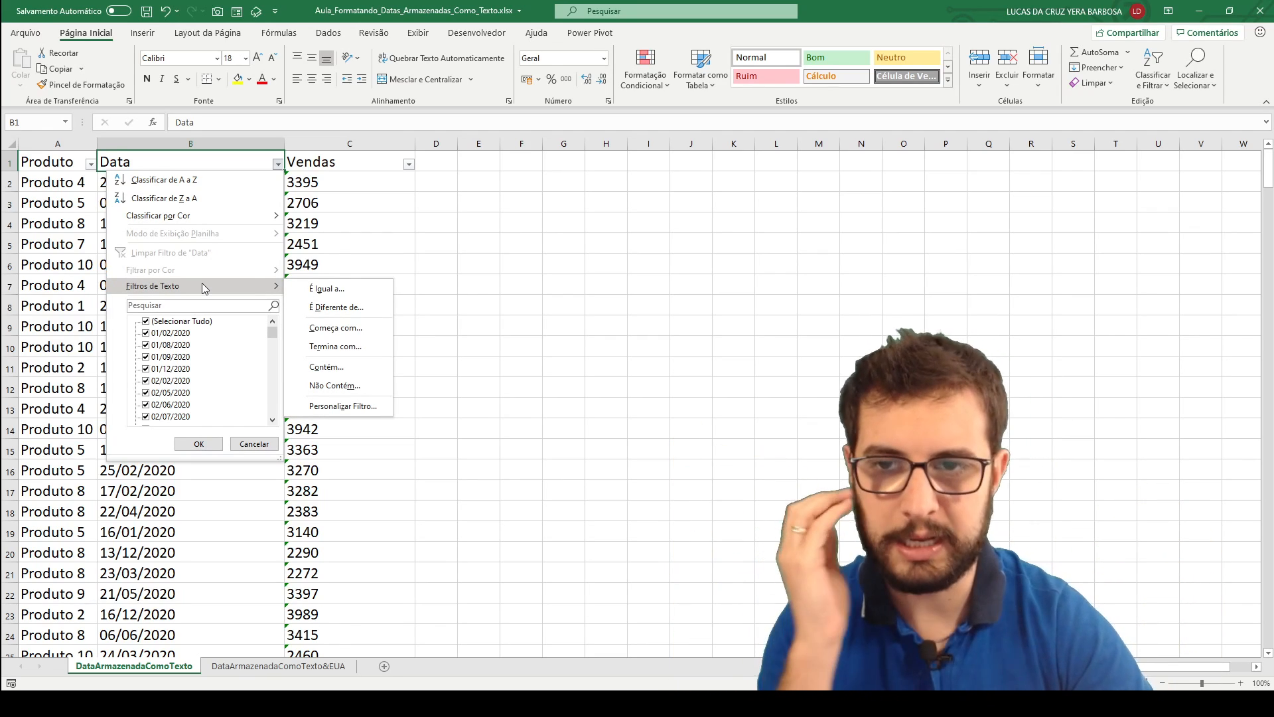
click(342, 219)
drag(173, 186, 182, 309)
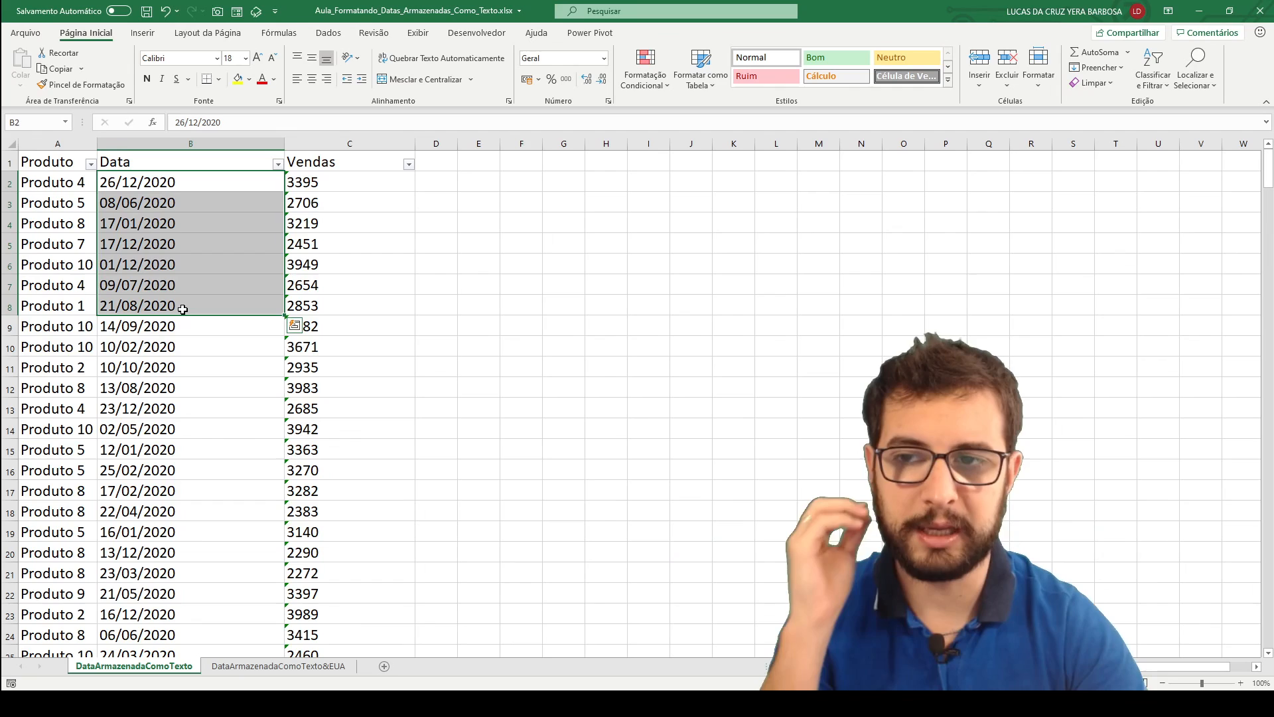
drag(140, 202, 152, 346)
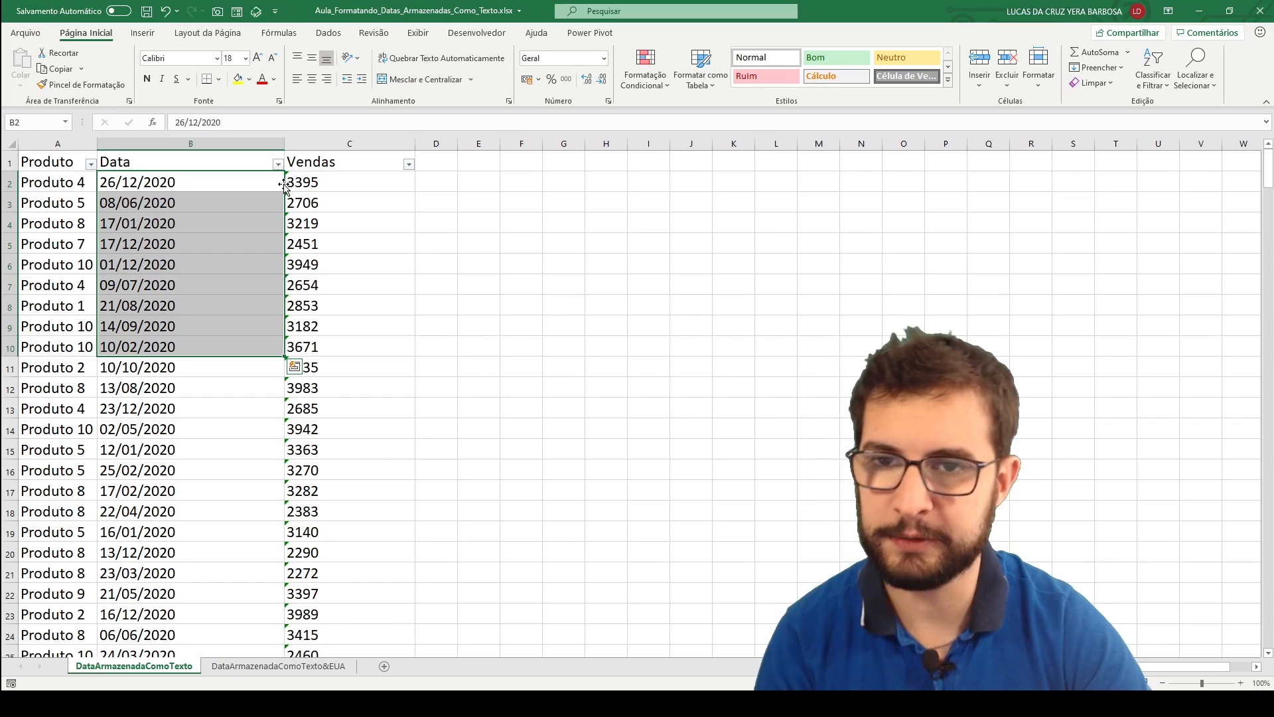
click(316, 188)
click(237, 181)
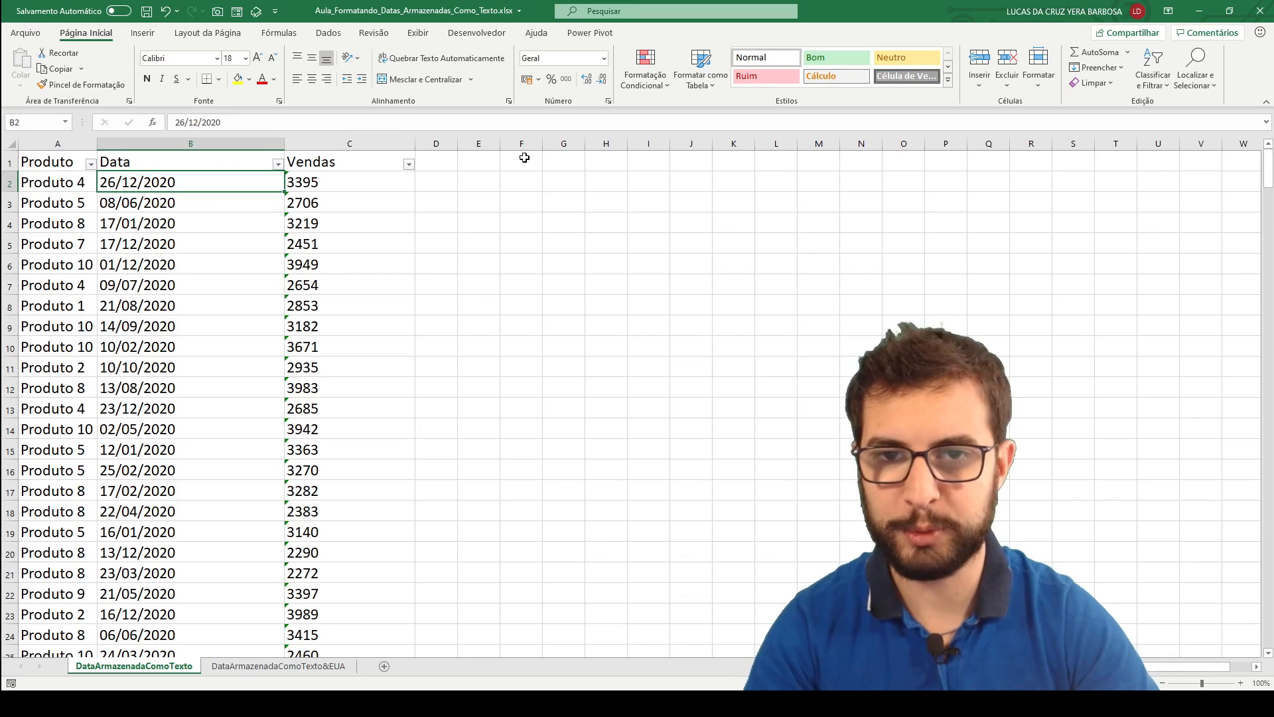
Widen the Data column slightly more.
scroll(191, 214, down, 13)
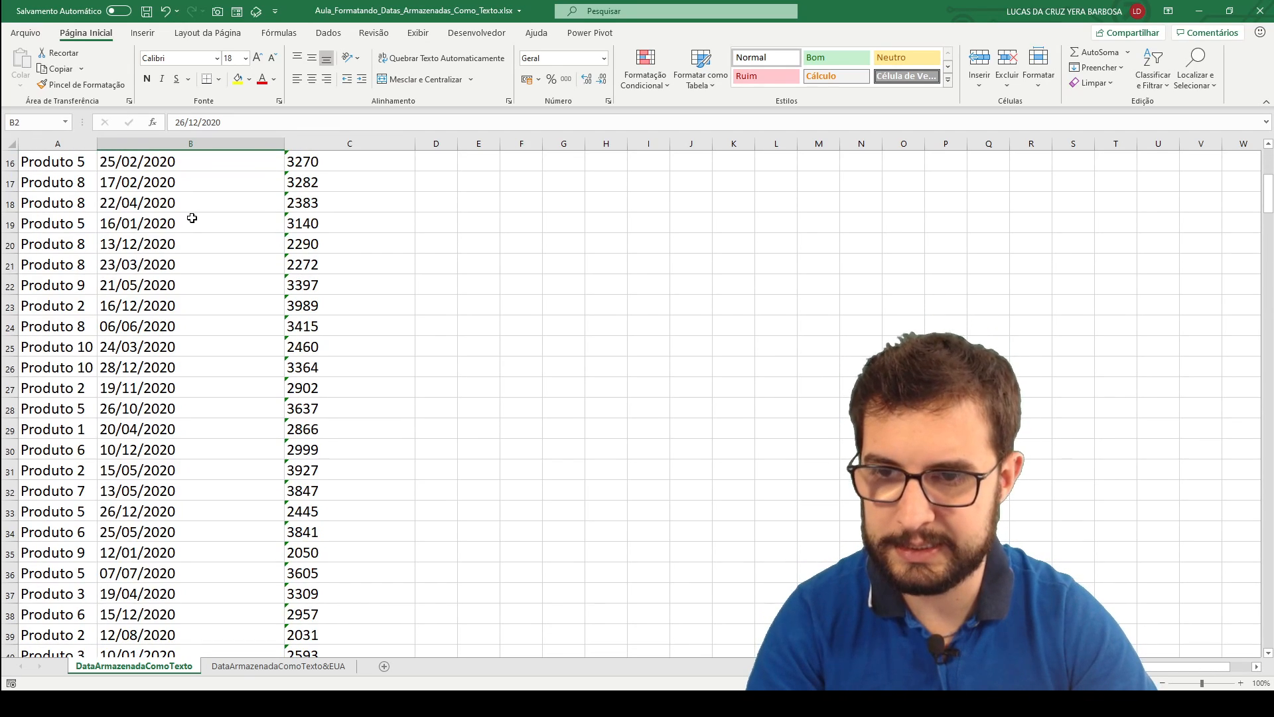
scroll(194, 215, down, 10)
scroll(272, 279, up, 20)
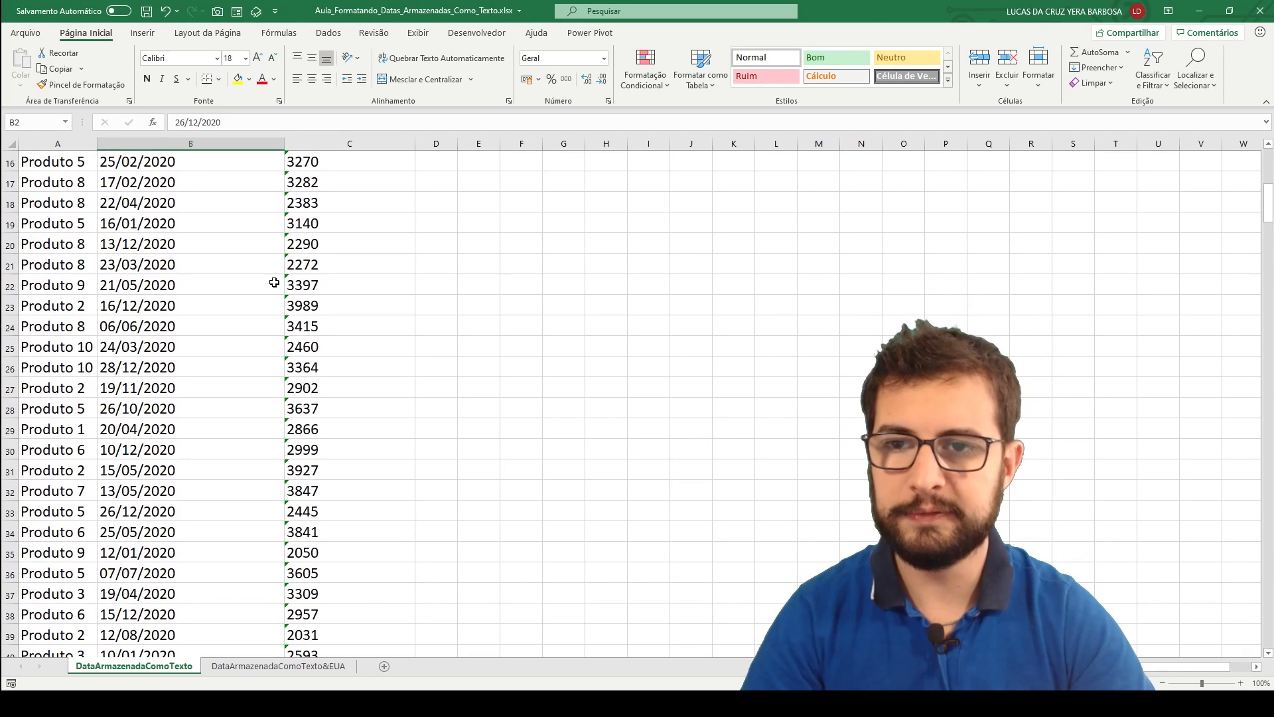
drag(284, 144, 298, 143)
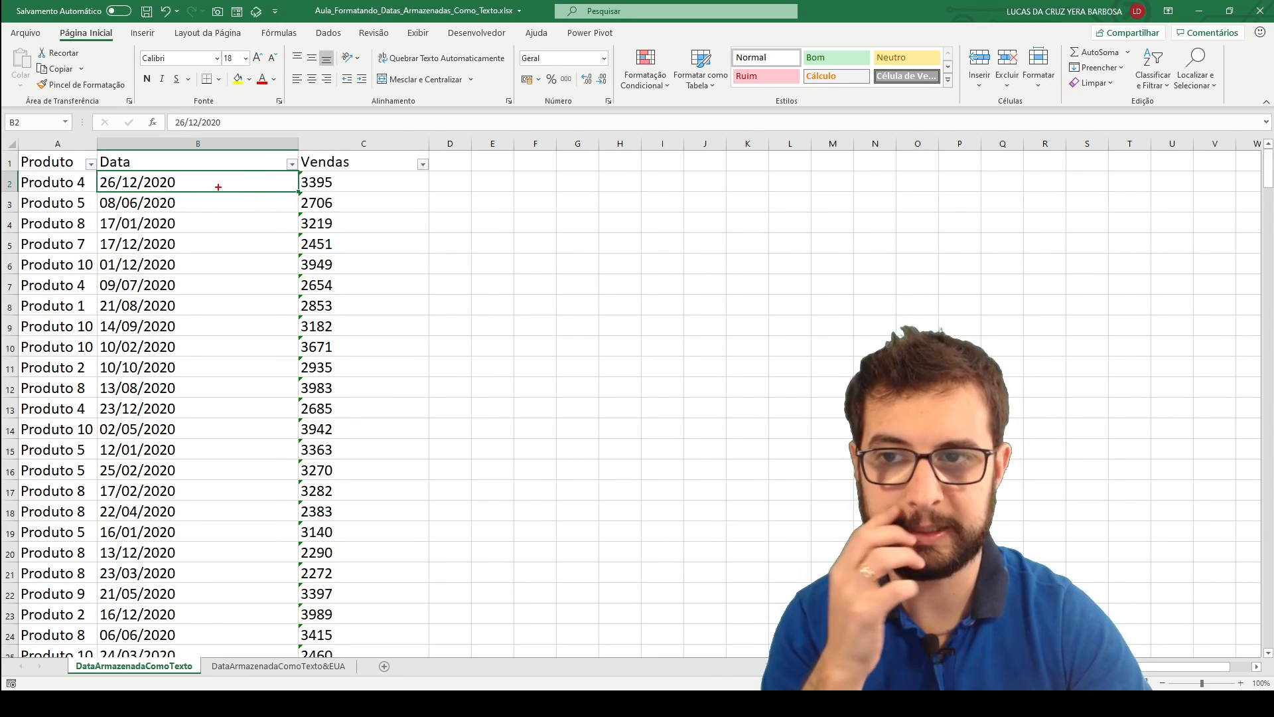
mouse_move(186, 170)
mouse_down()
mouse_move(119, 170)
mouse_move(171, 198)
mouse_move(169, 168)
mouse_up()
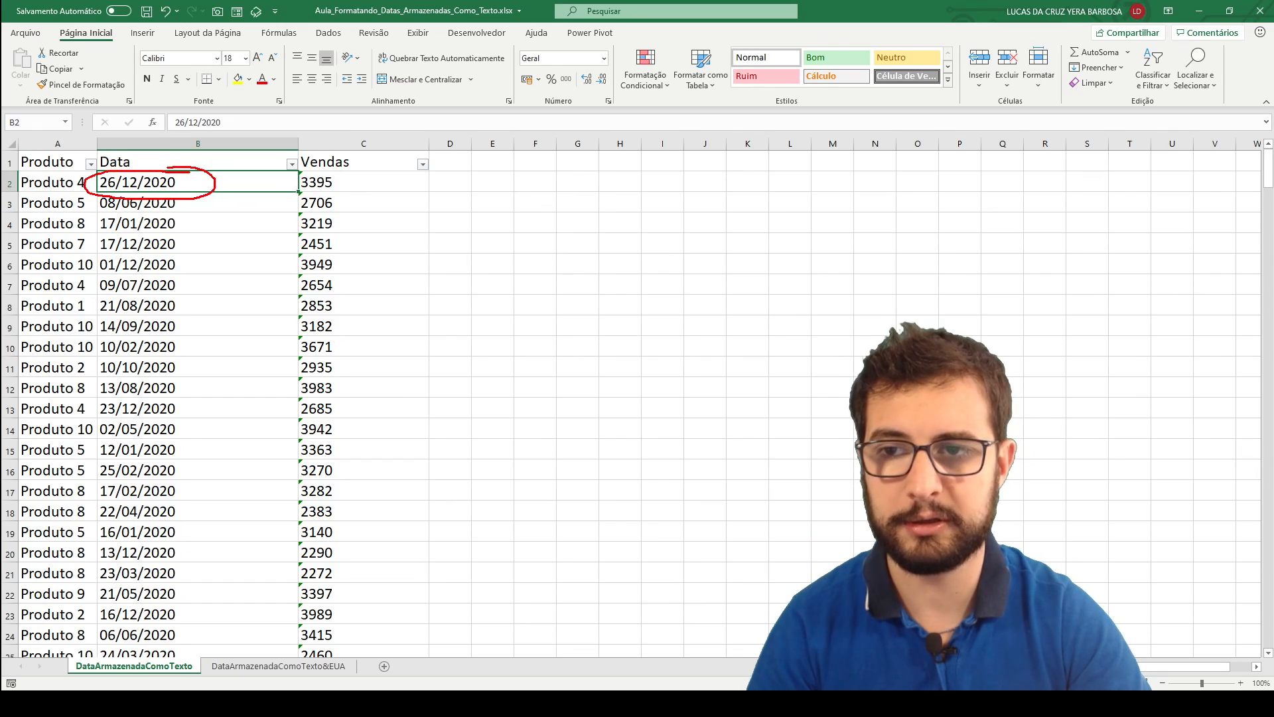
drag(228, 119, 221, 158)
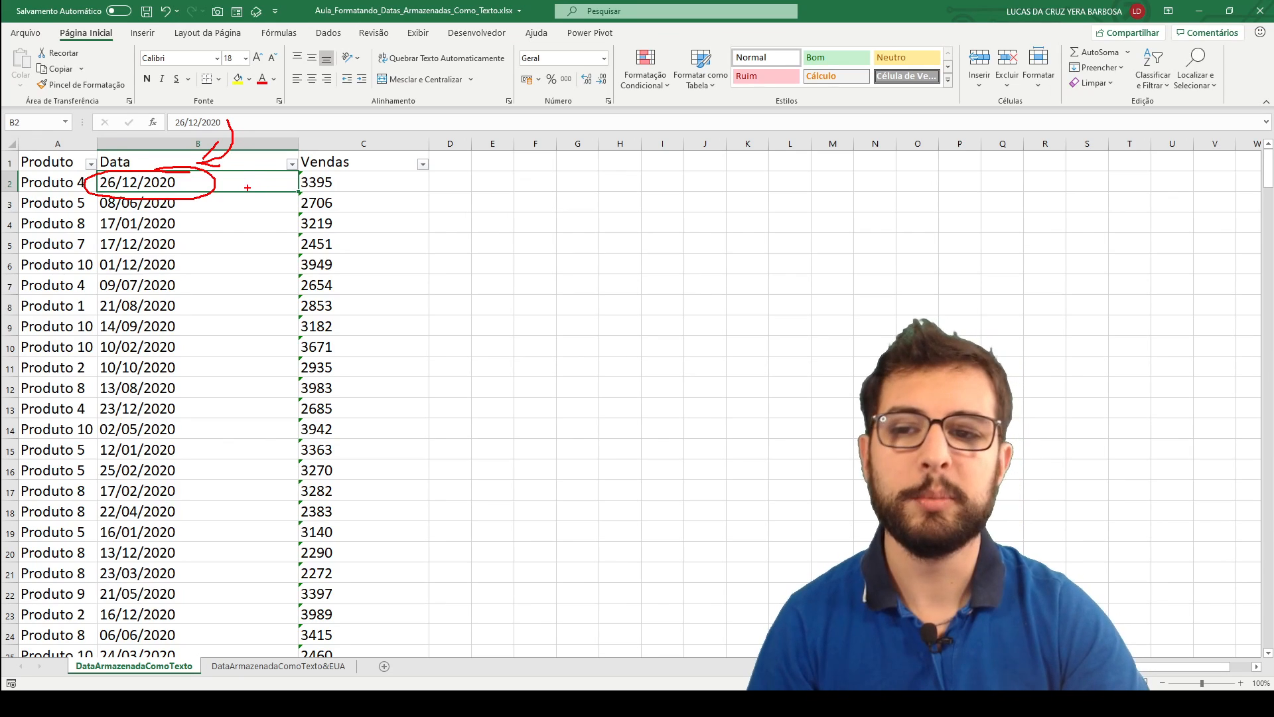
drag(284, 180, 303, 180)
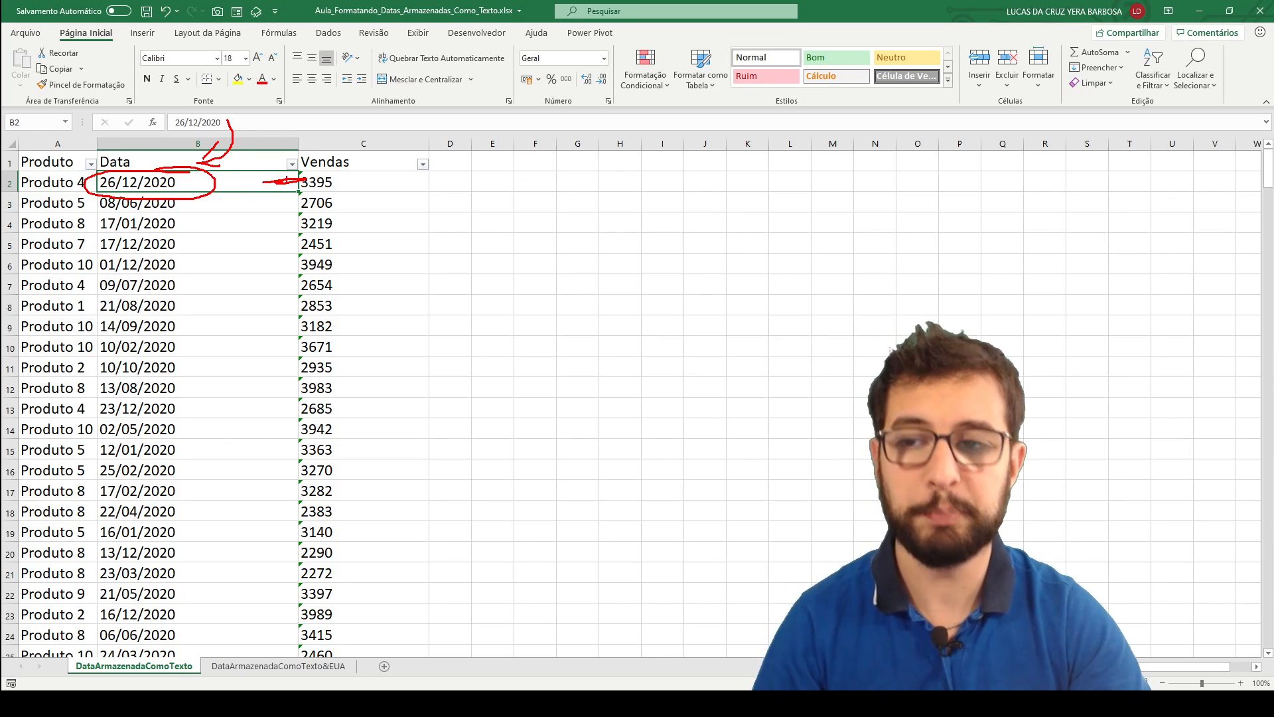
key(Escape)
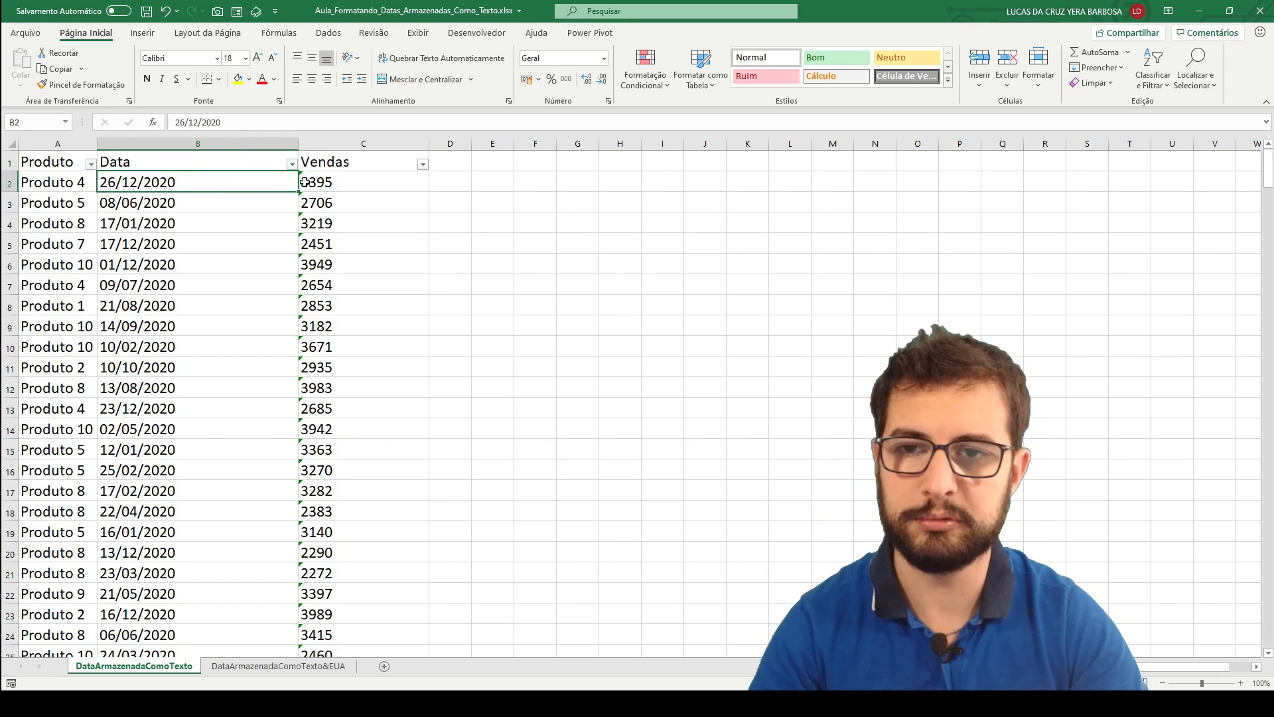
Re-enter the existing date in cell B2 so that it is converted from text to a real date.
click(240, 119)
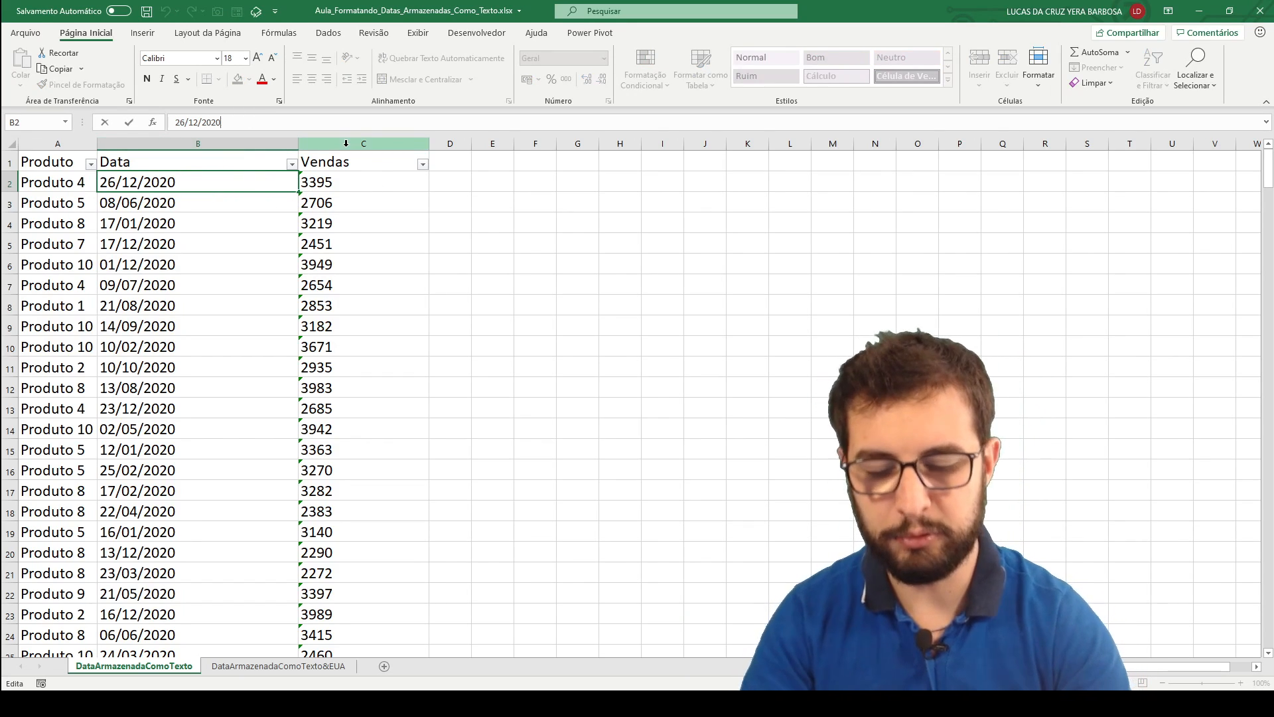
key(Return)
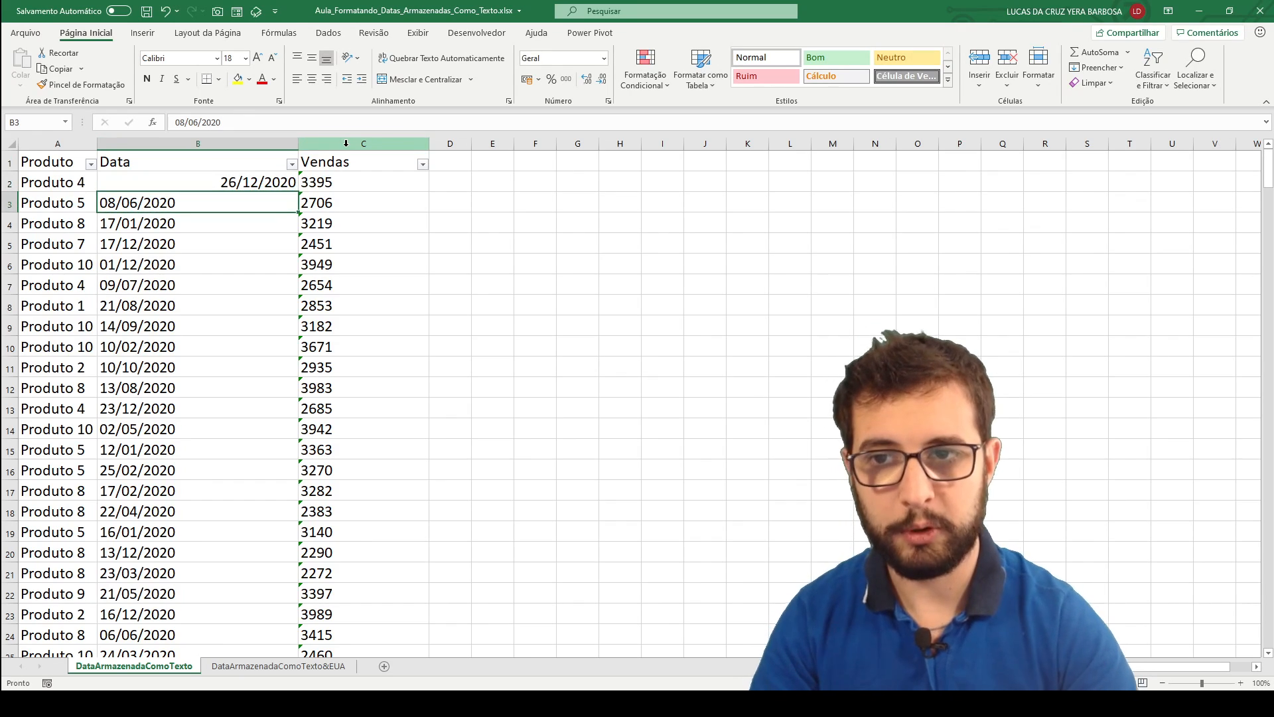
click(248, 185)
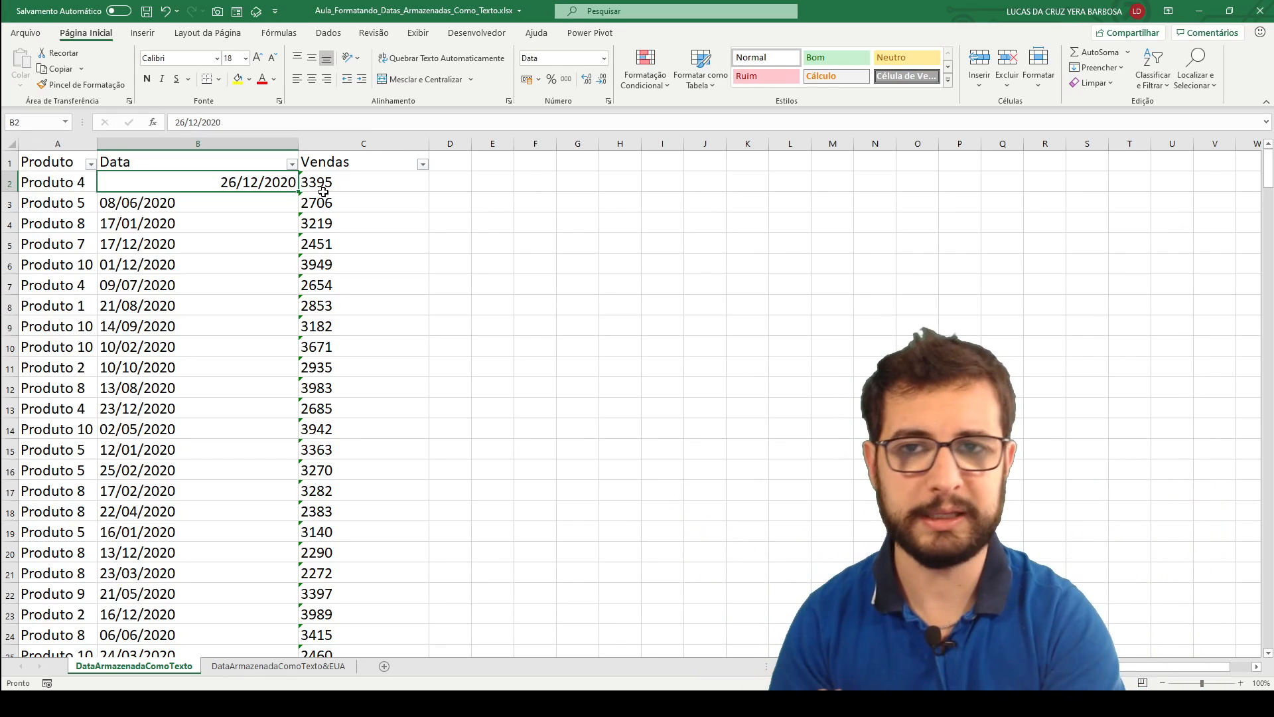
Re-enter the existing dates in cells B3 to B7 one by one to convert them from text to real dates.
key(F2)
key(Return)
key(F2)
key(Return)
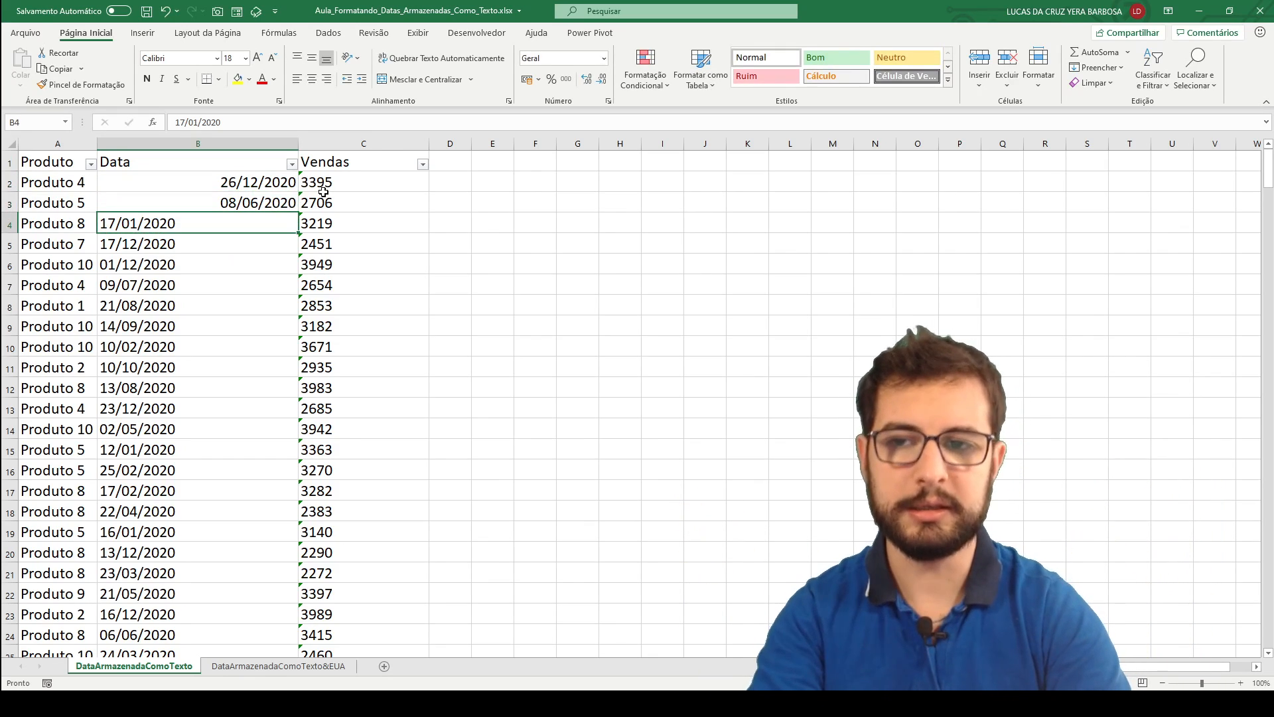
key(F2)
key(Return)
key(F2)
key(Return)
key(F2)
key(Return)
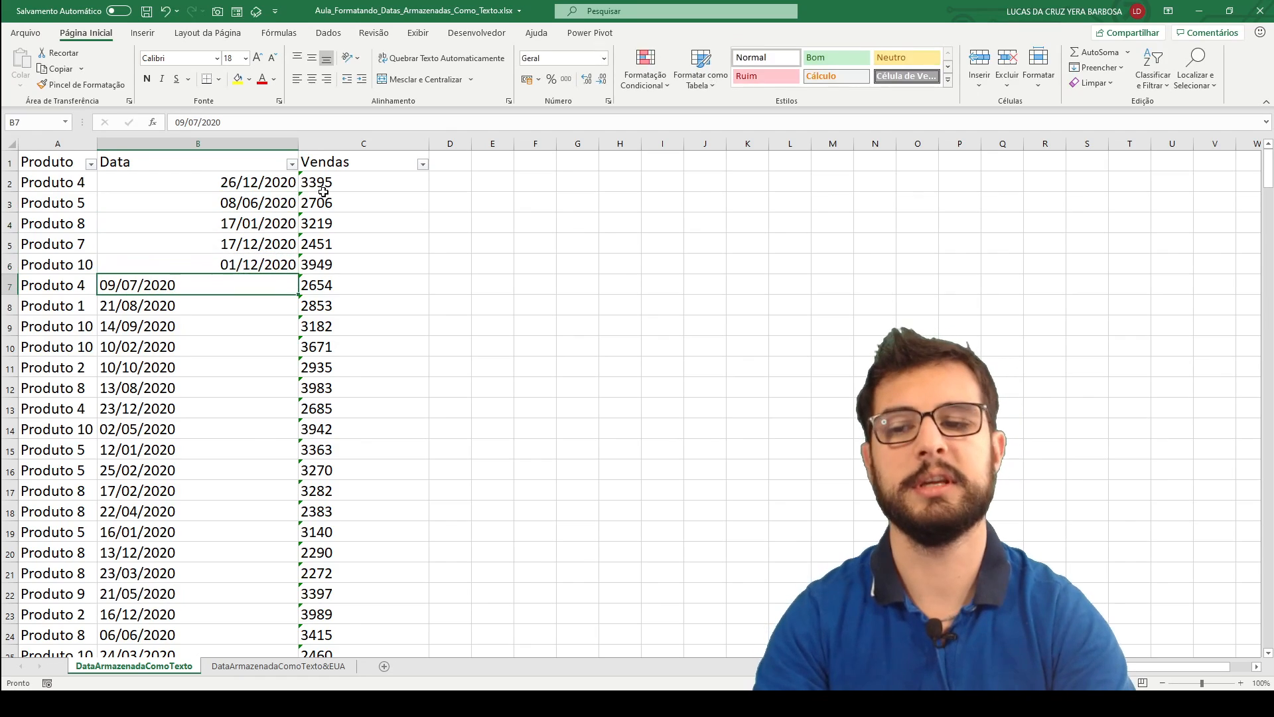
key(F2)
key(Return)
Enter 0 in the empty cell G1 and increase its font size to 16.
scroll(328, 196, down, 10)
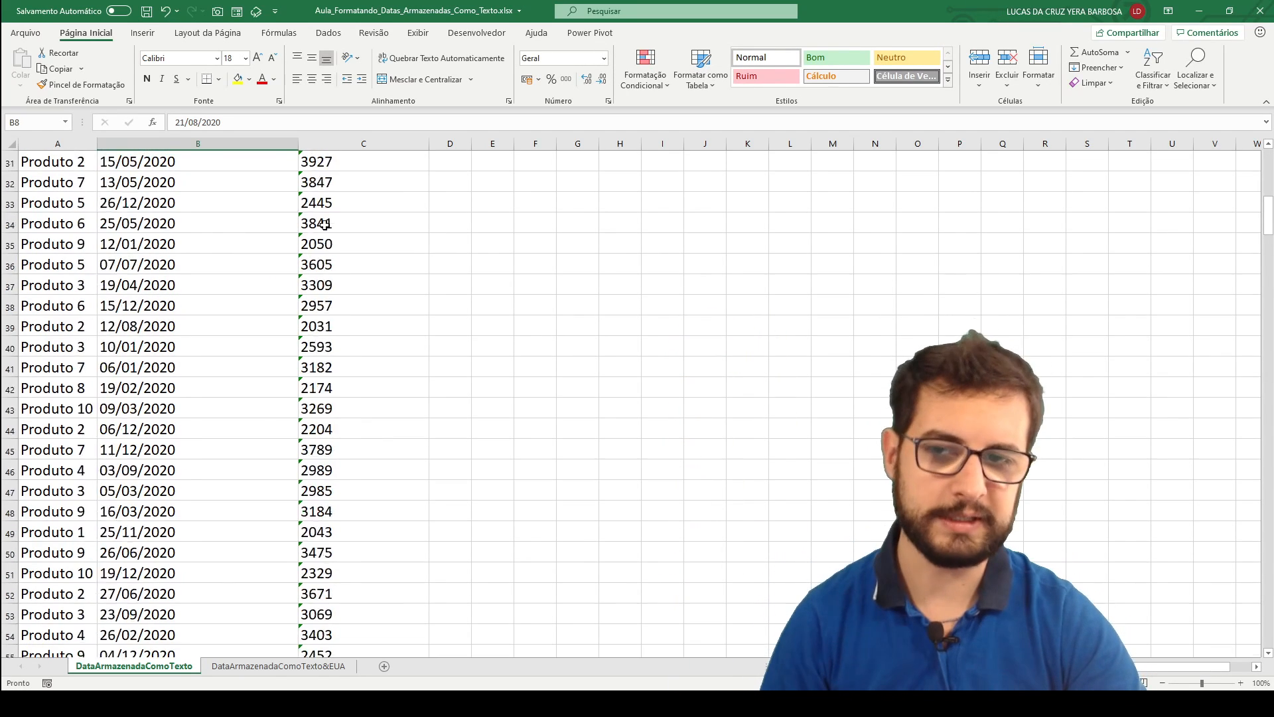
scroll(336, 225, up, 6)
scroll(365, 257, up, 4)
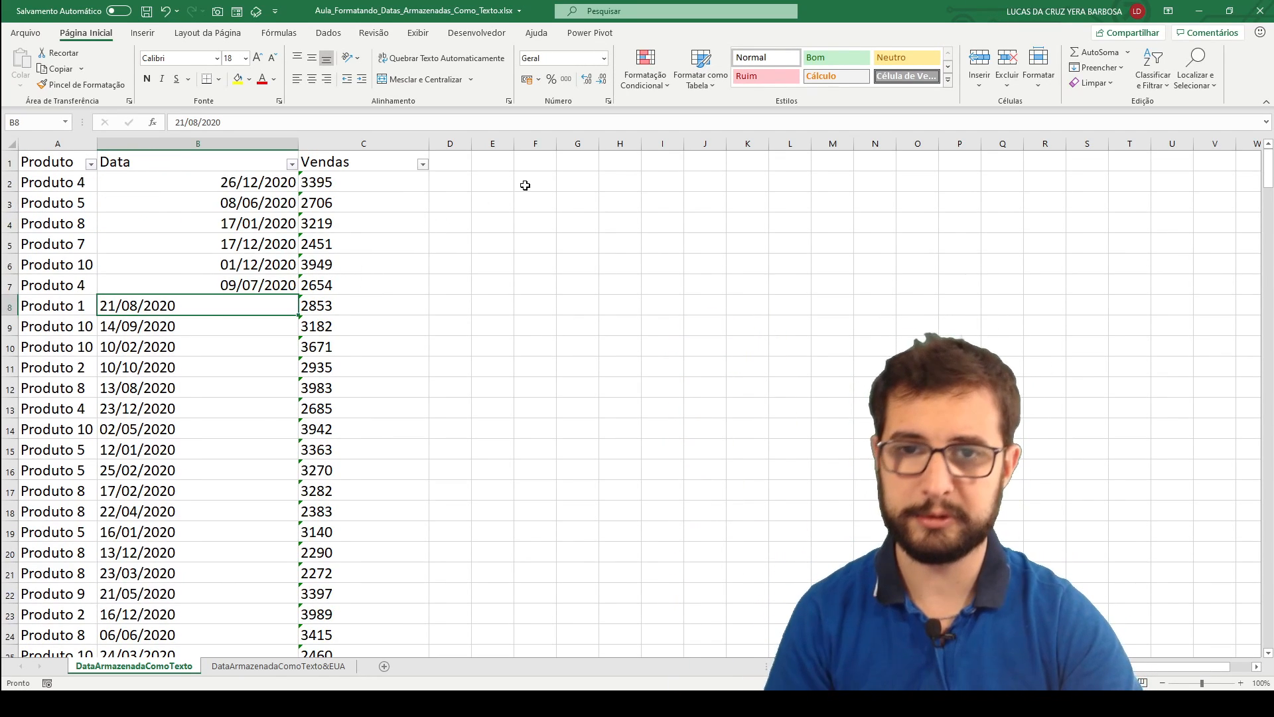
click(571, 166)
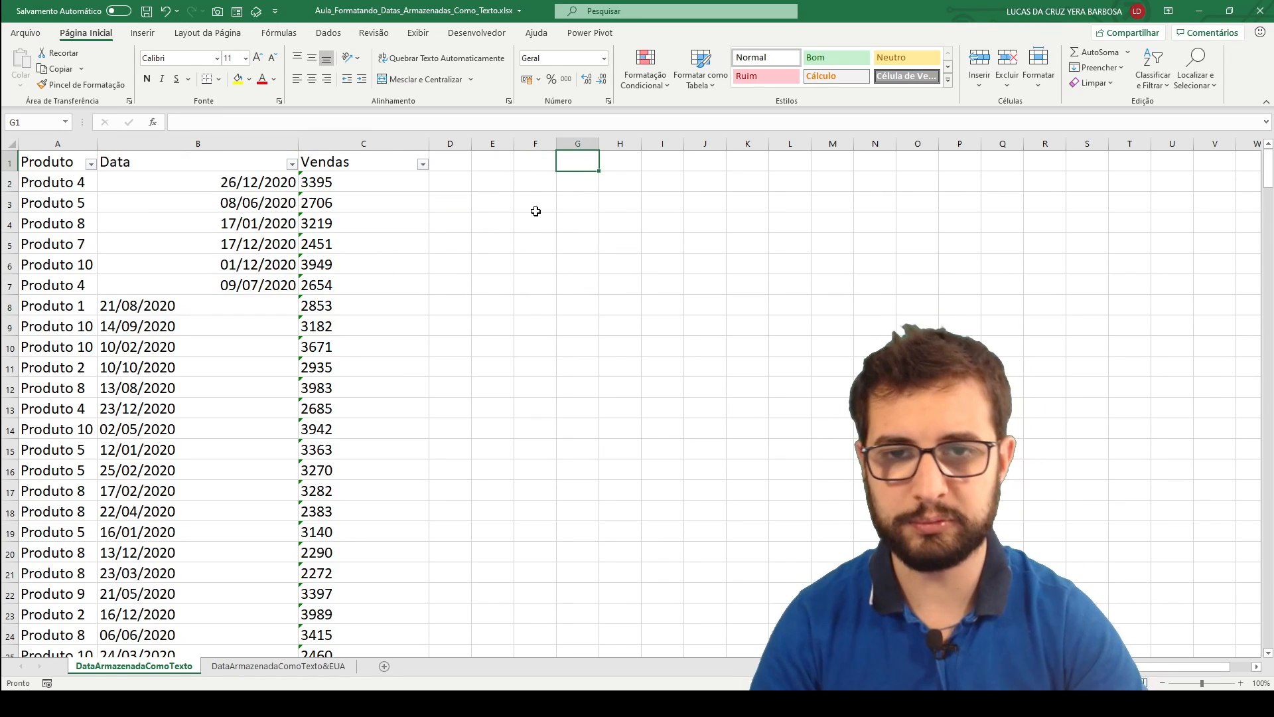
text(0)
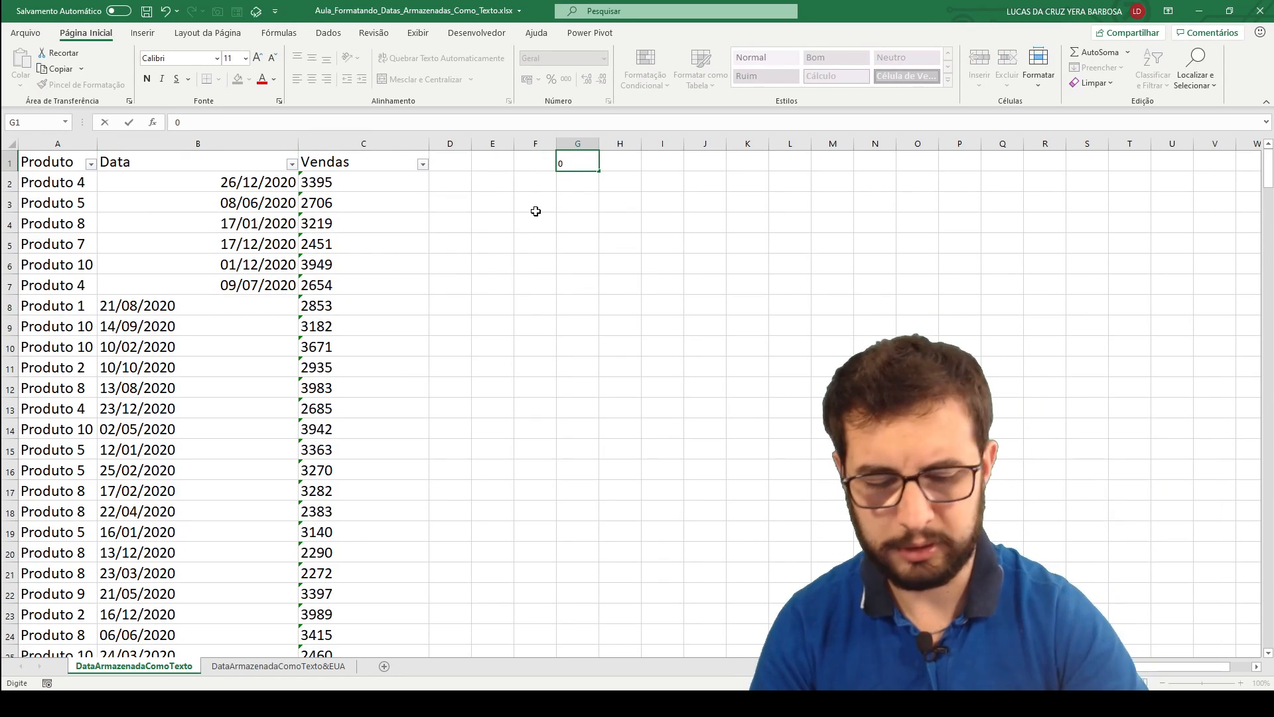
key(ctrl+Return)
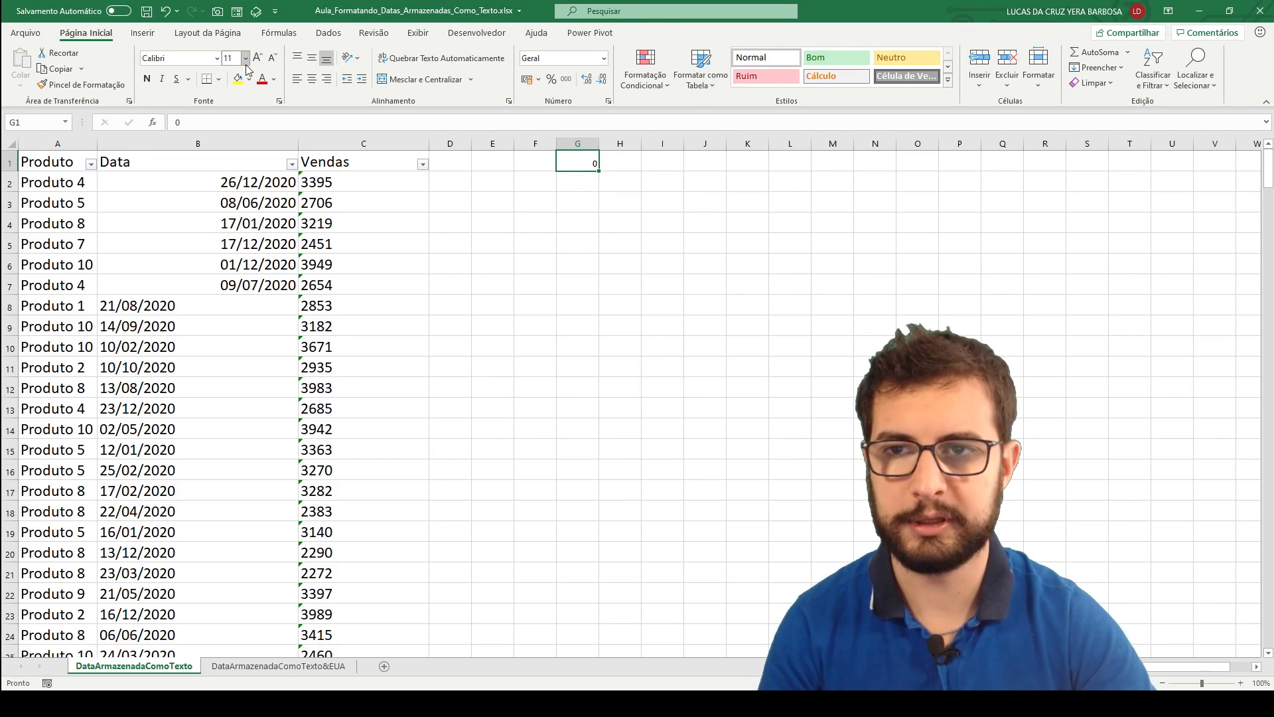
click(259, 58)
click(259, 58)
click(259, 58)
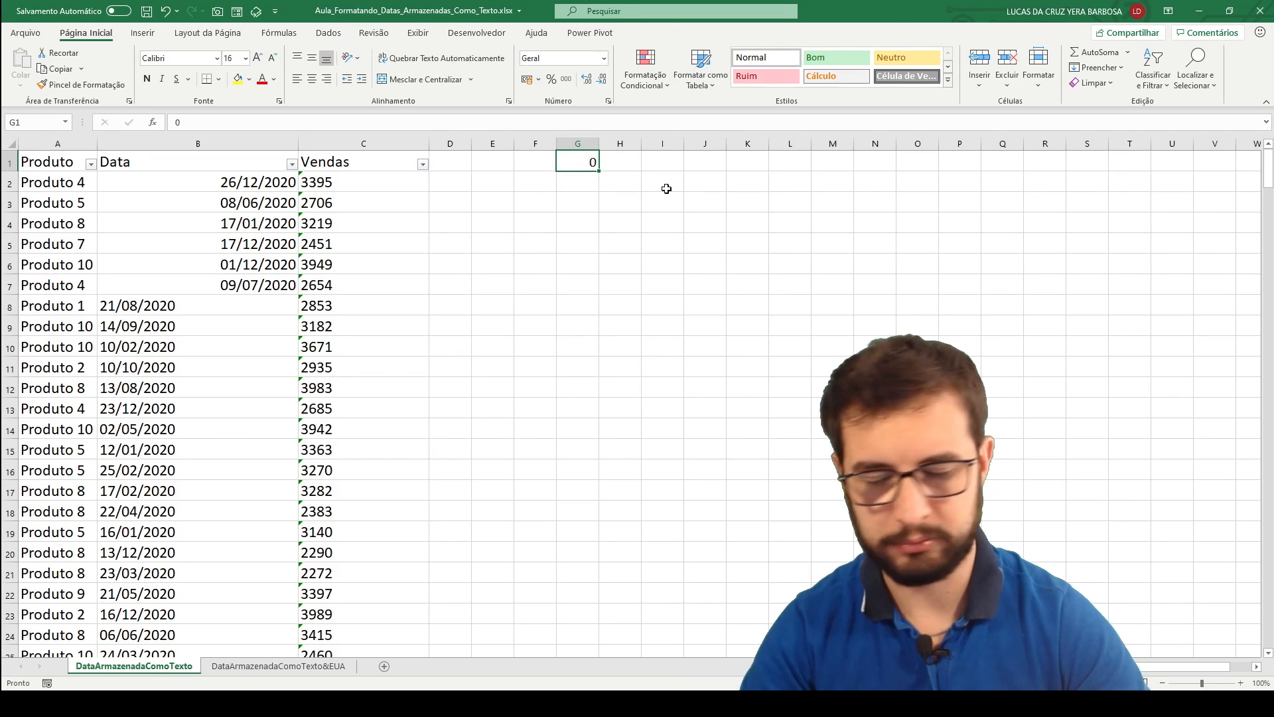
Enter the date 01/01/2021 in cell F2.
click(584, 185)
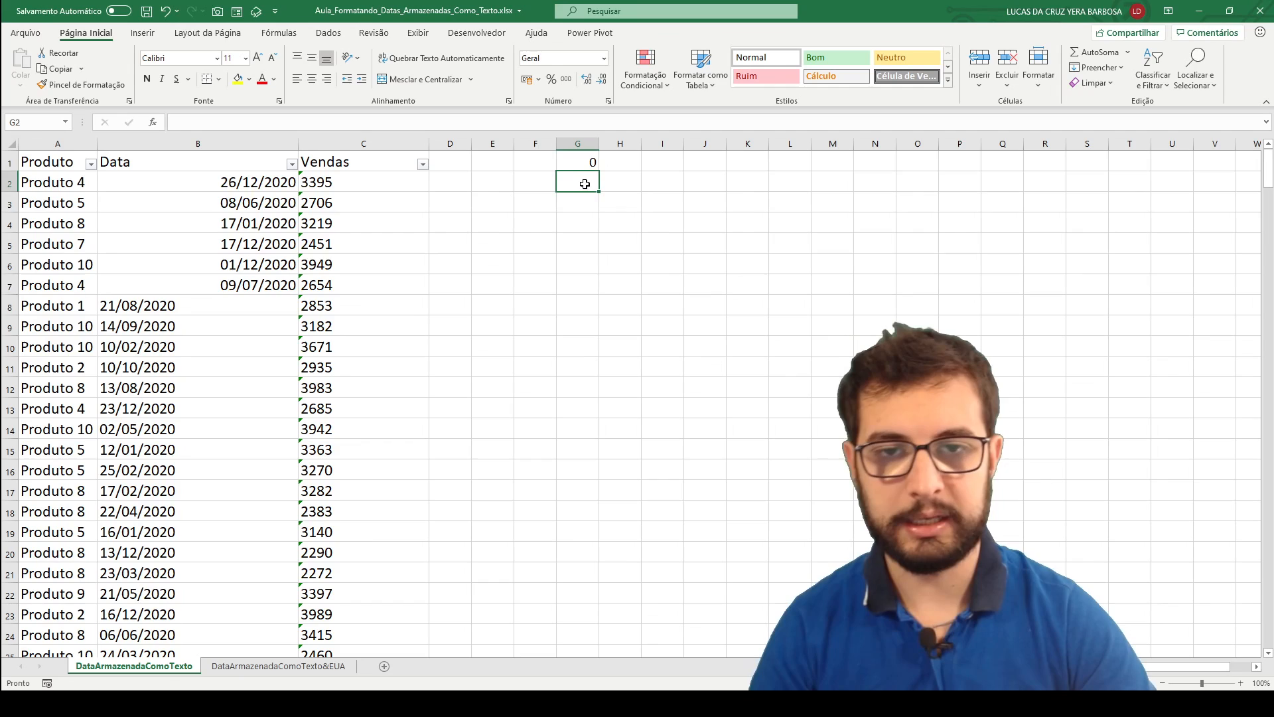
click(580, 164)
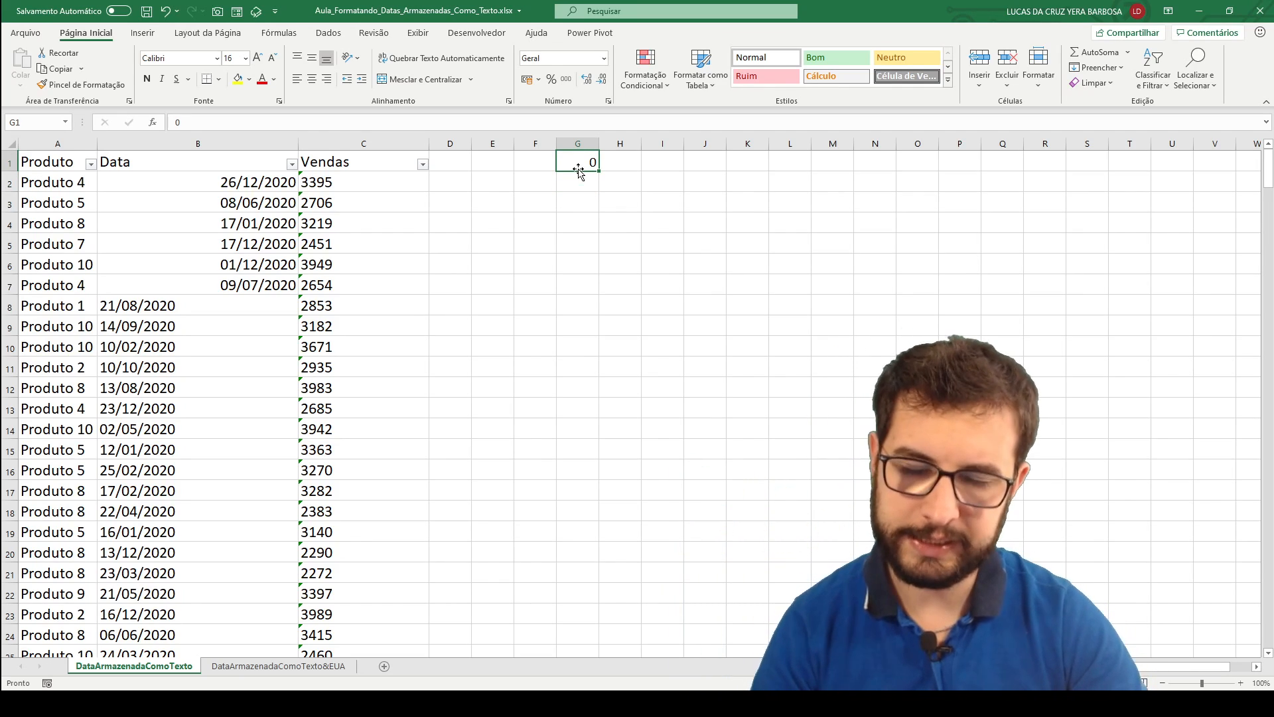
click(535, 188)
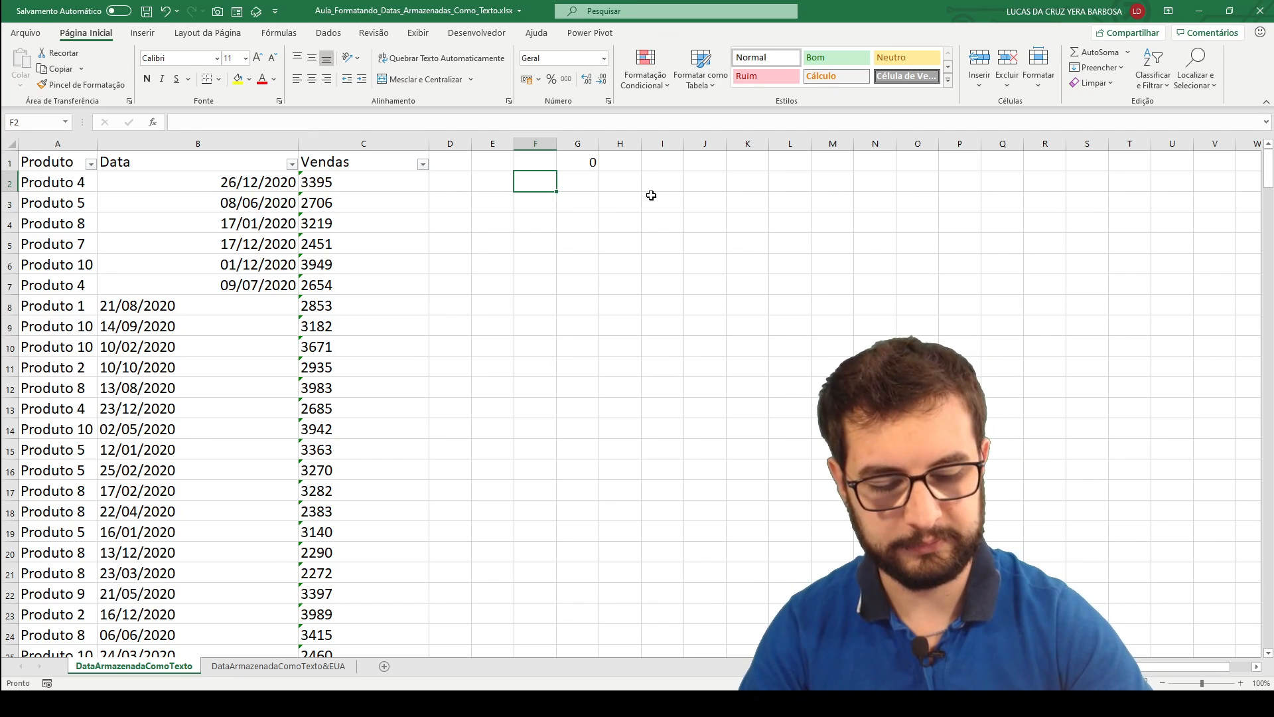
text(01/01/2021)
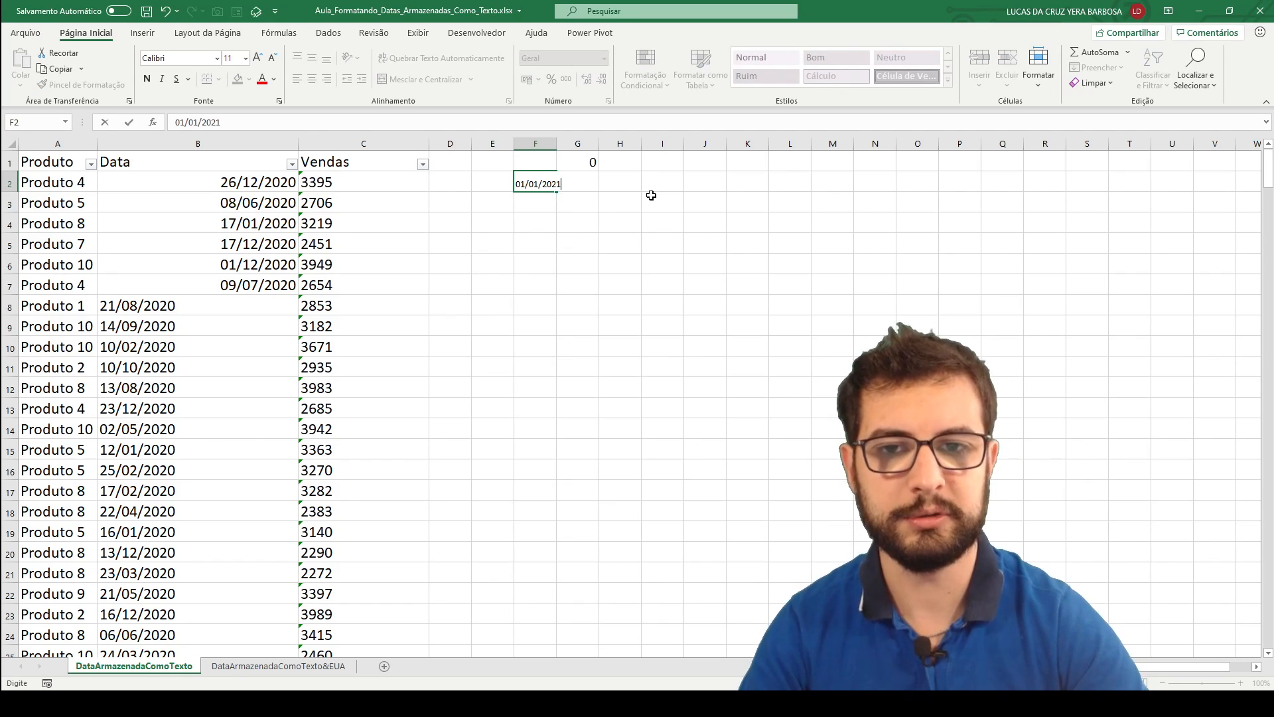
key(Return)
Increase the font size of cell F2 to 16 and widen column F until its date fits.
drag(559, 145, 574, 145)
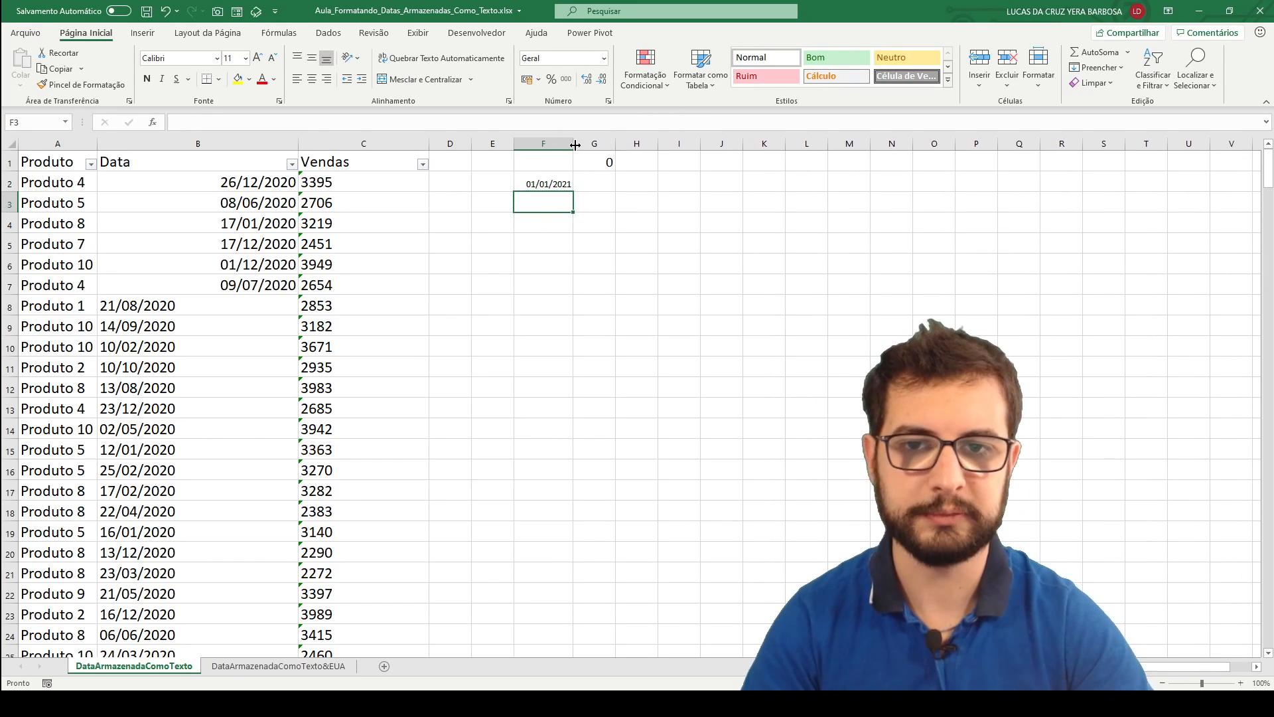
click(550, 178)
click(257, 58)
click(257, 58)
click(257, 58)
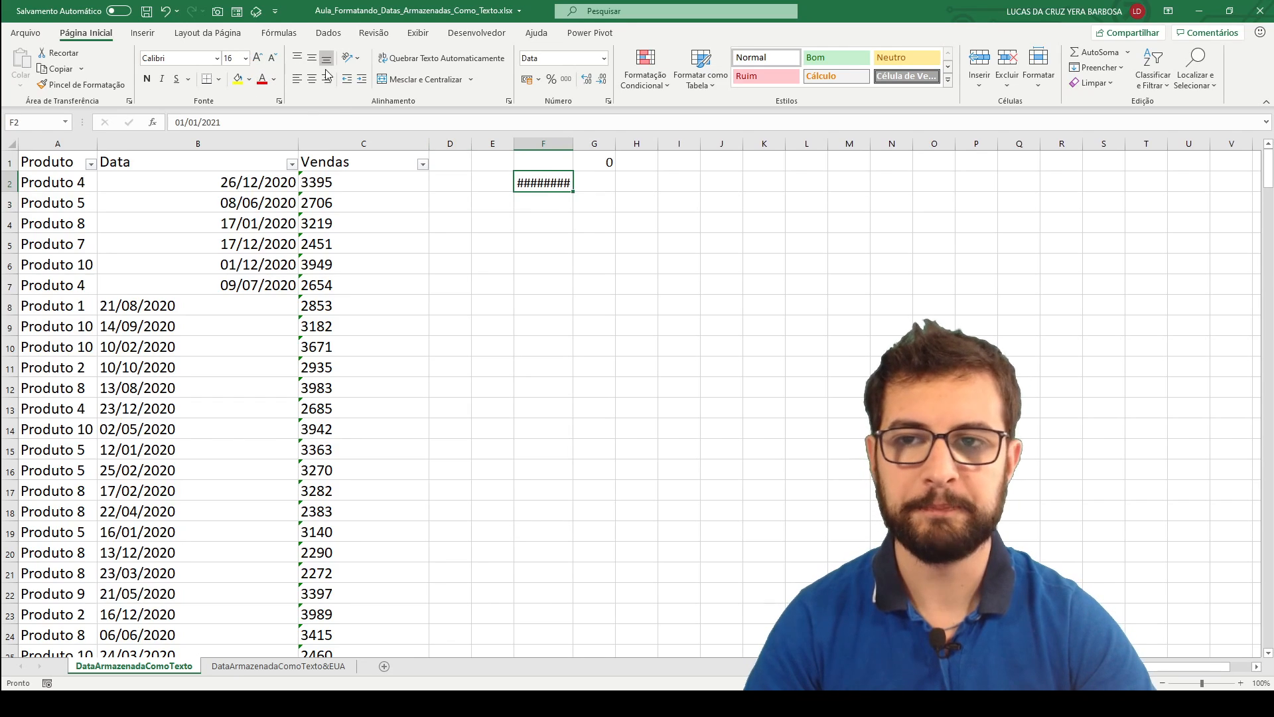
drag(575, 148, 608, 146)
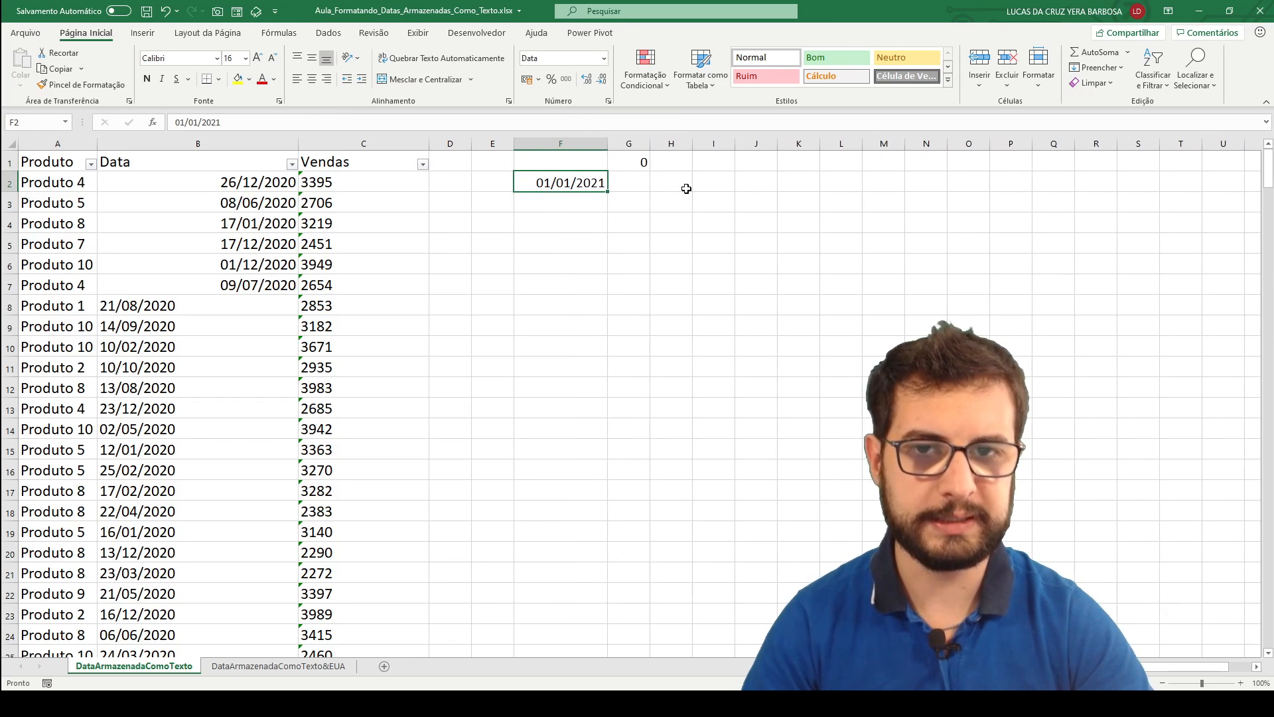
Enter 1 in cell G2 and add it to the date in F2 with the formula =F2+G2 in cell H2.
click(646, 187)
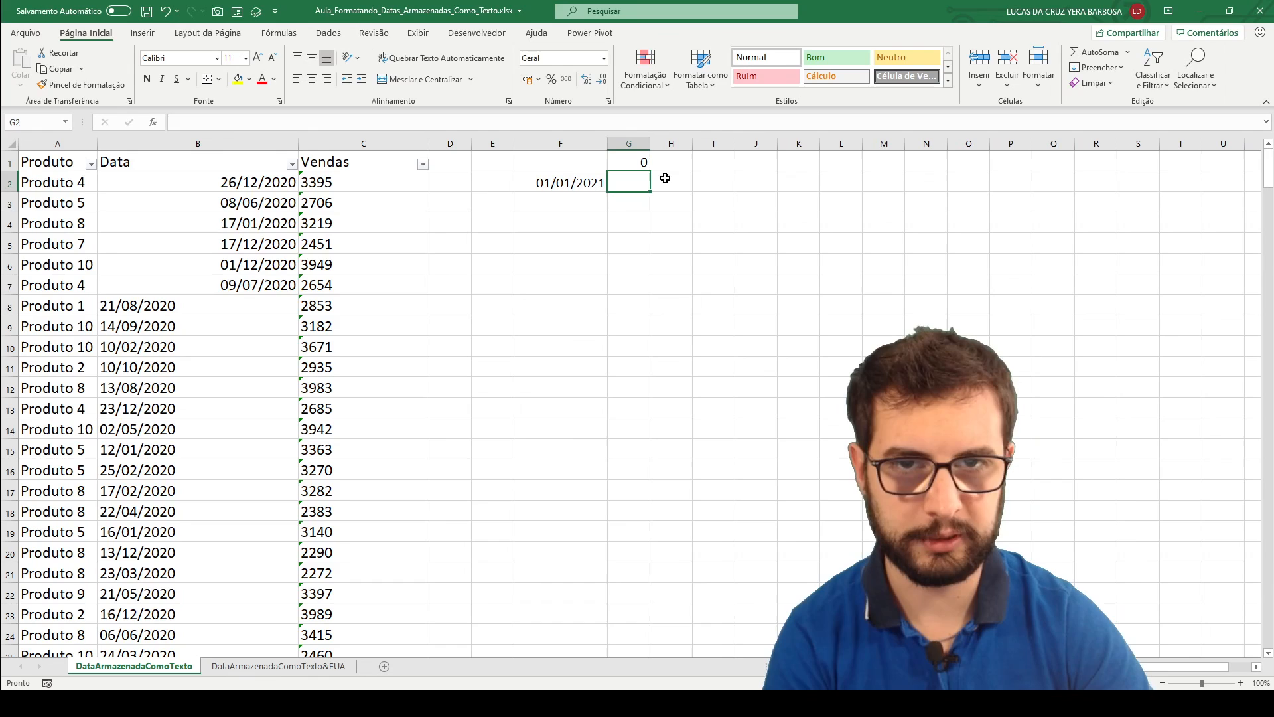
text(1)
key(Return)
key(Up)
key(Right)
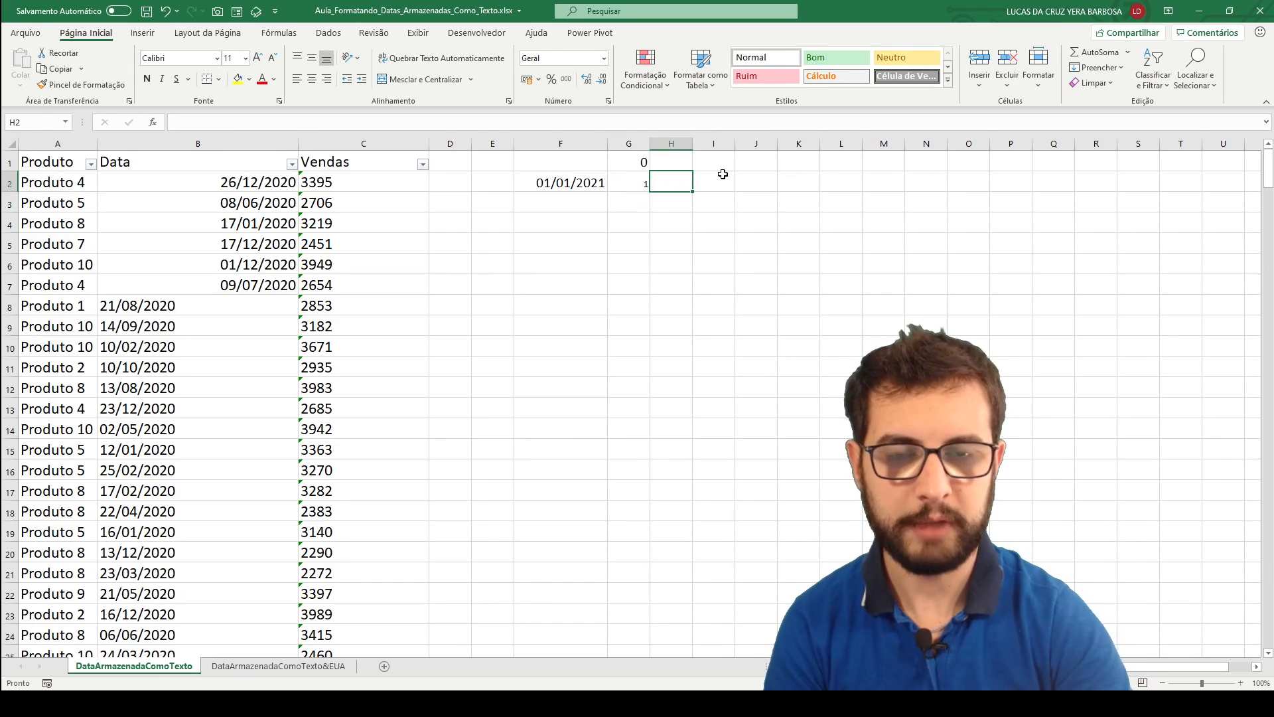
text(=)
key(Left)
key(Left)
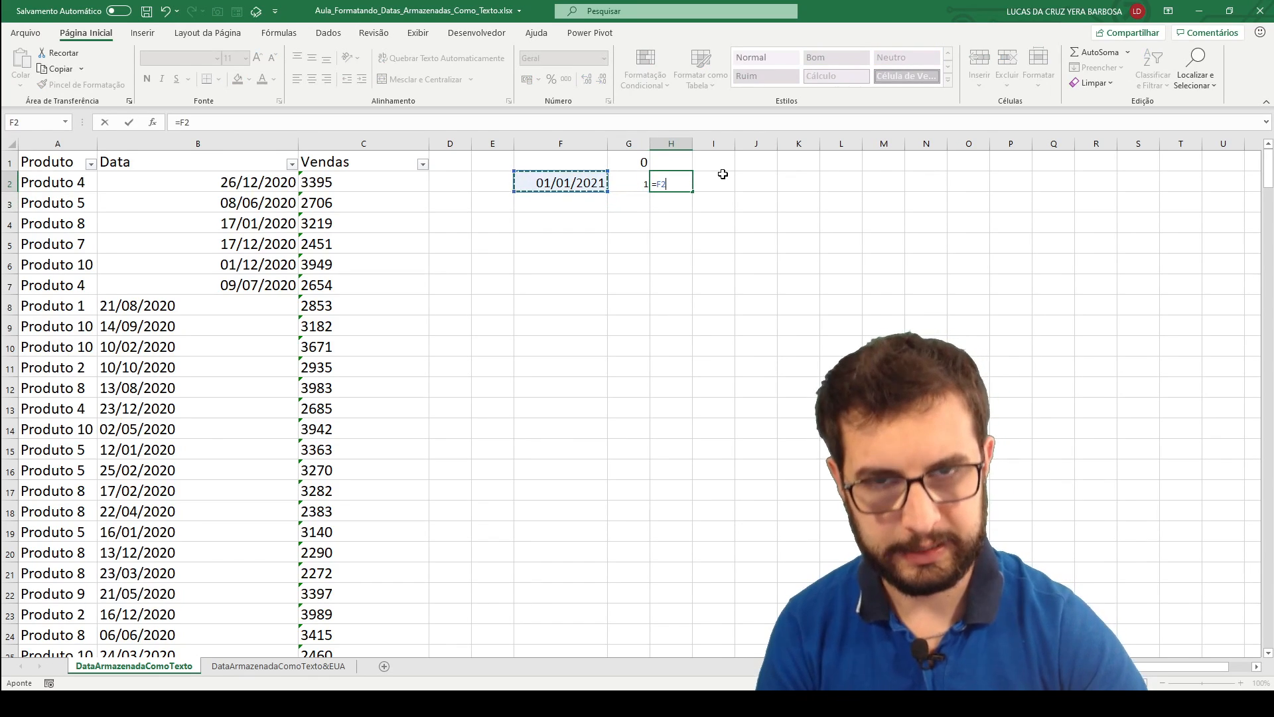
text(+1)
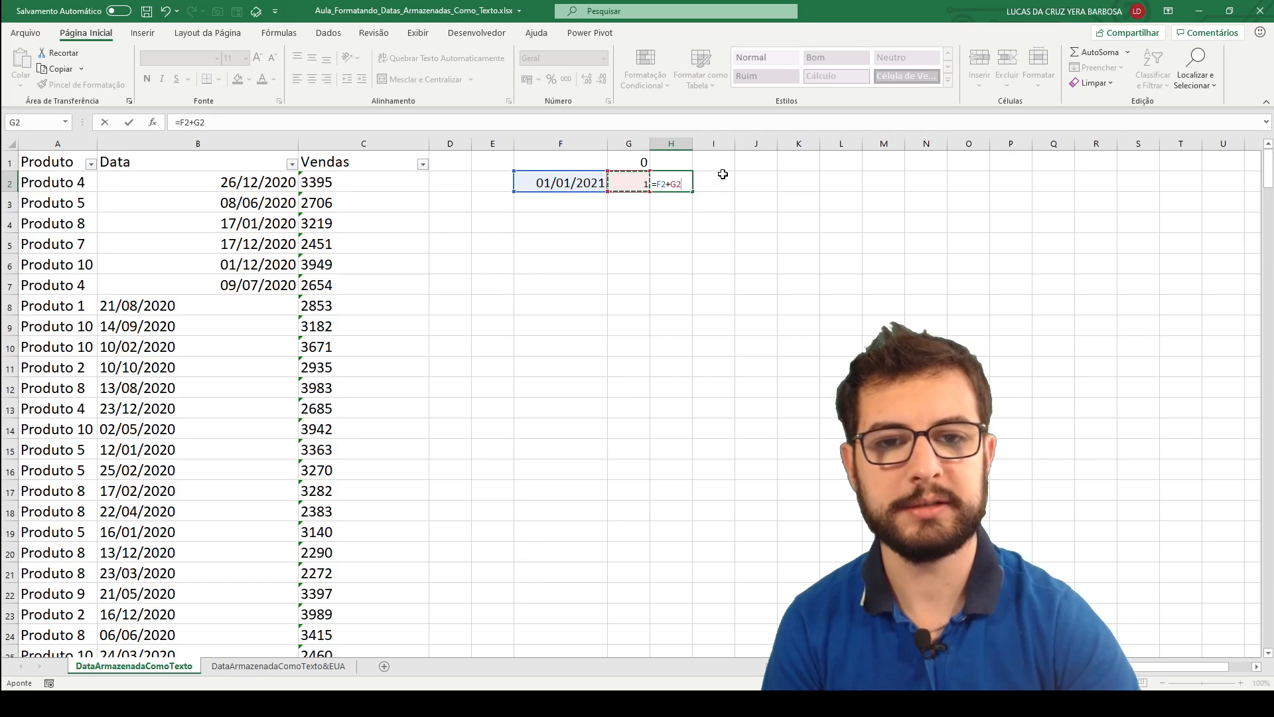
key(Return)
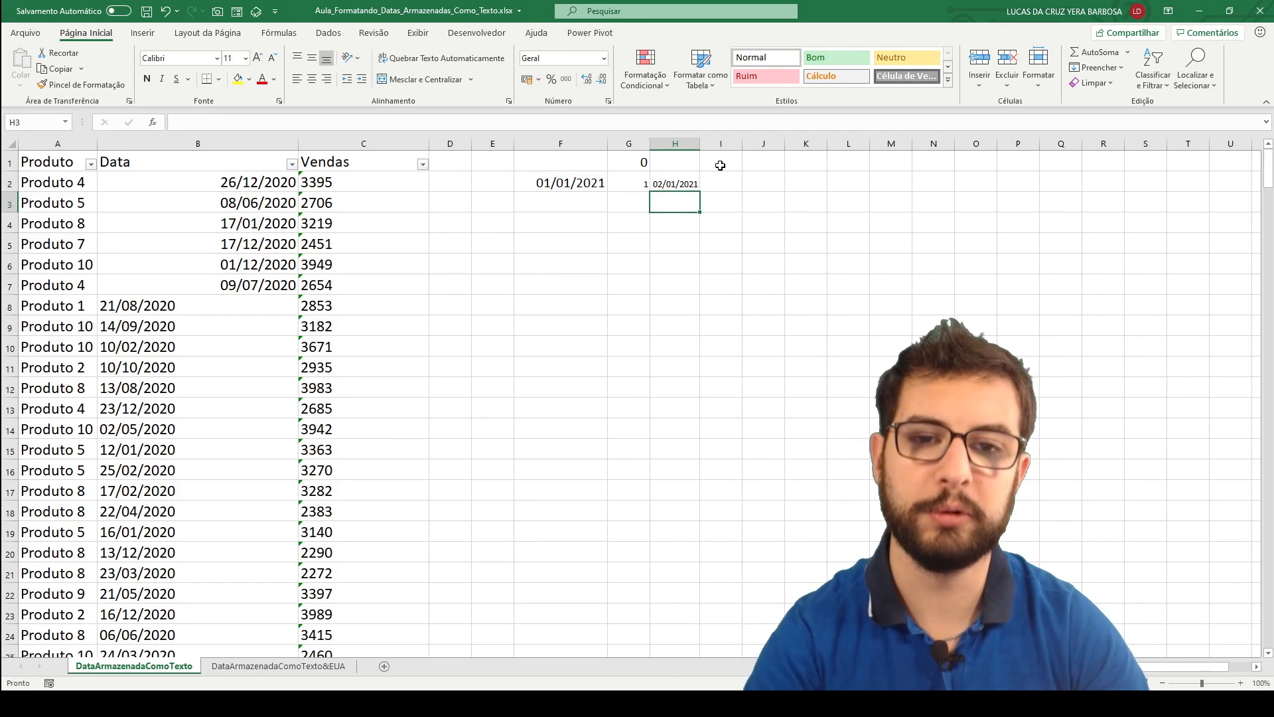
Change the number of days added in cell G2 to 0.
click(687, 184)
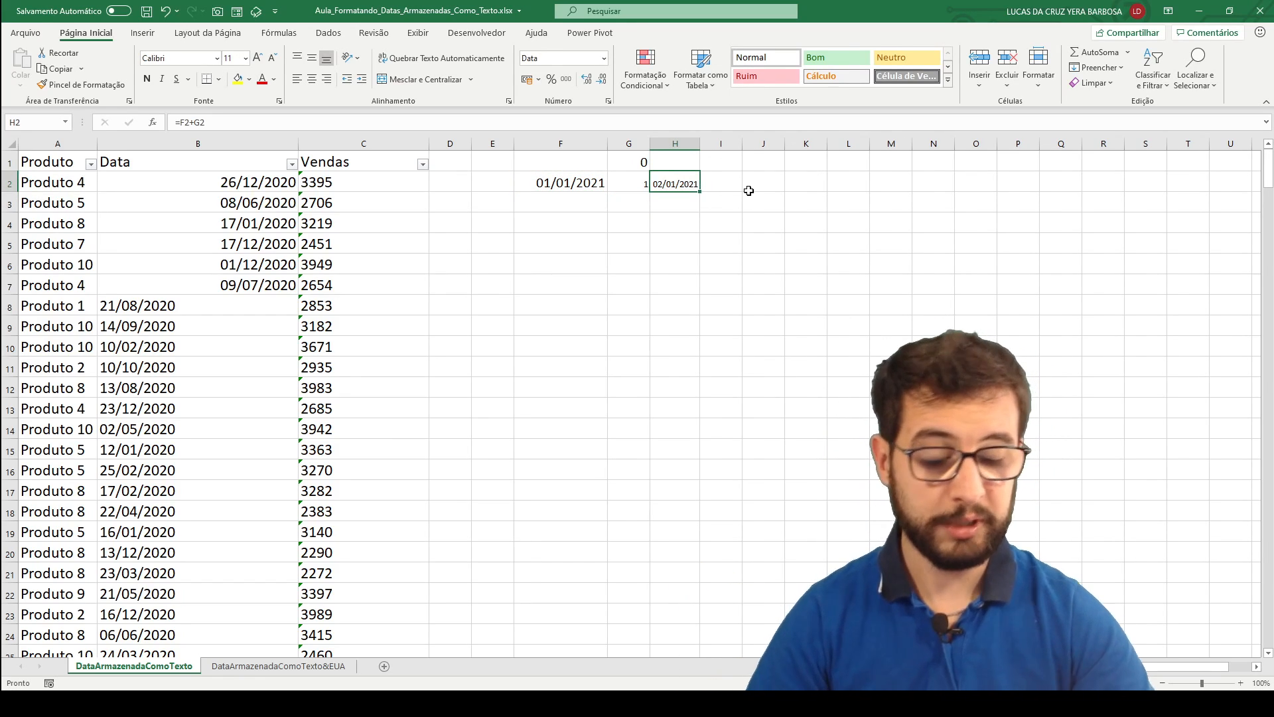
key(Left)
text(0)
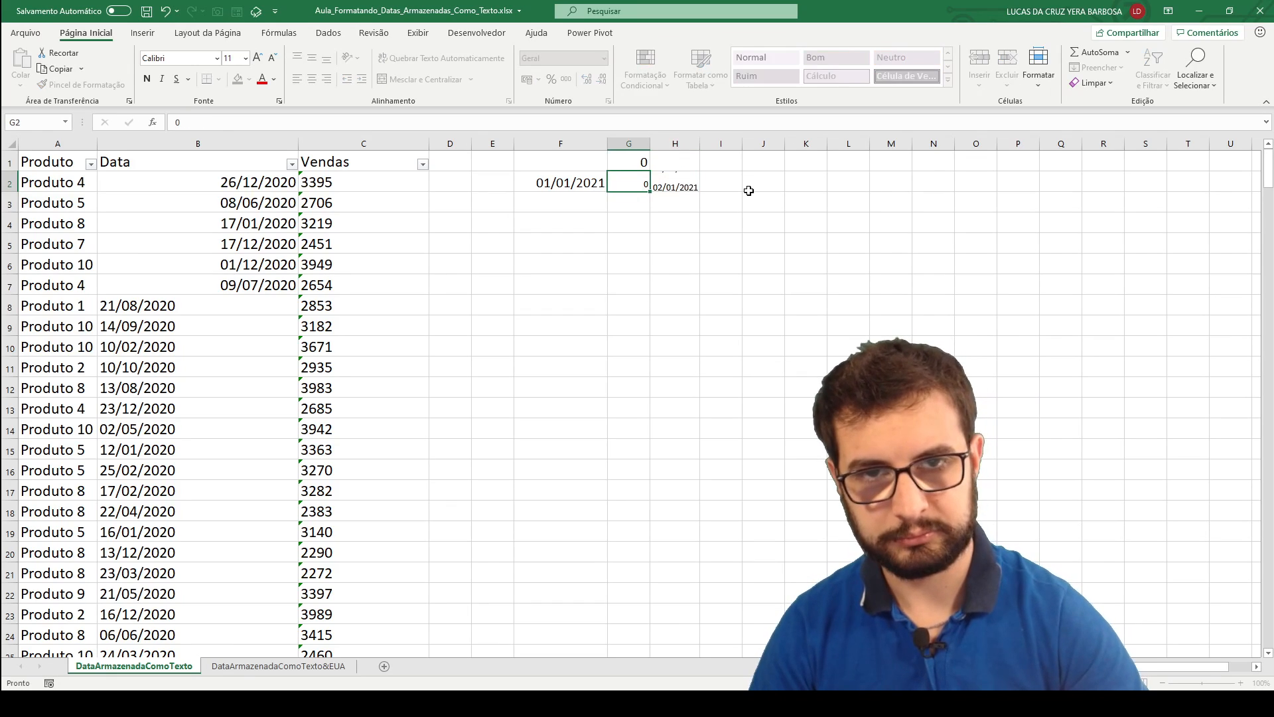
key(Return)
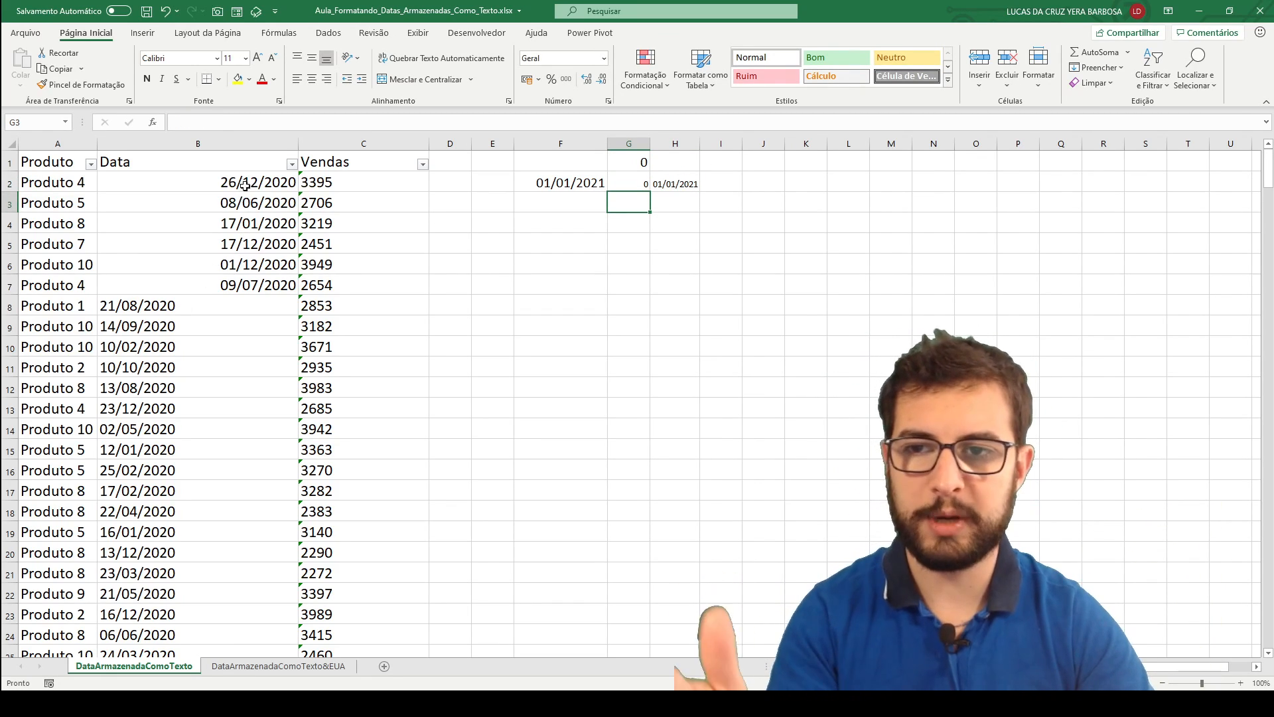
Enter the formula =B8+0 in cell F8 to turn the text date in B8 into a number.
drag(285, 181, 199, 293)
click(182, 305)
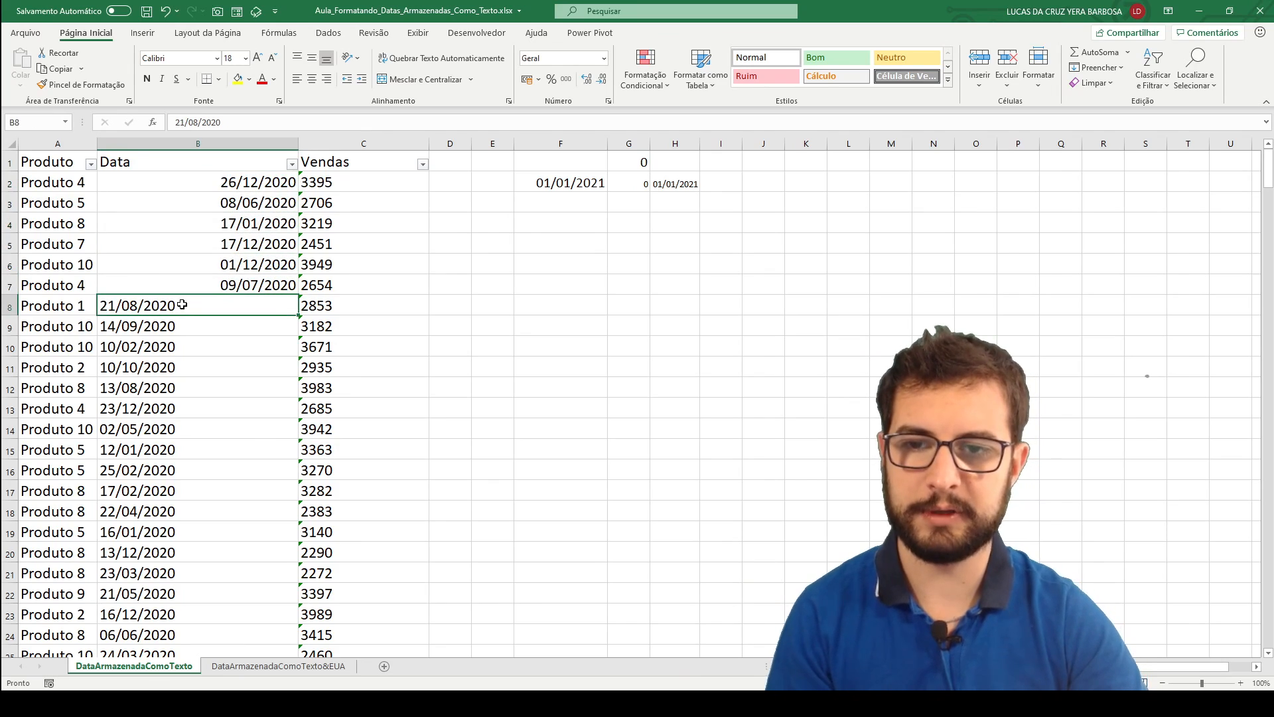
click(559, 307)
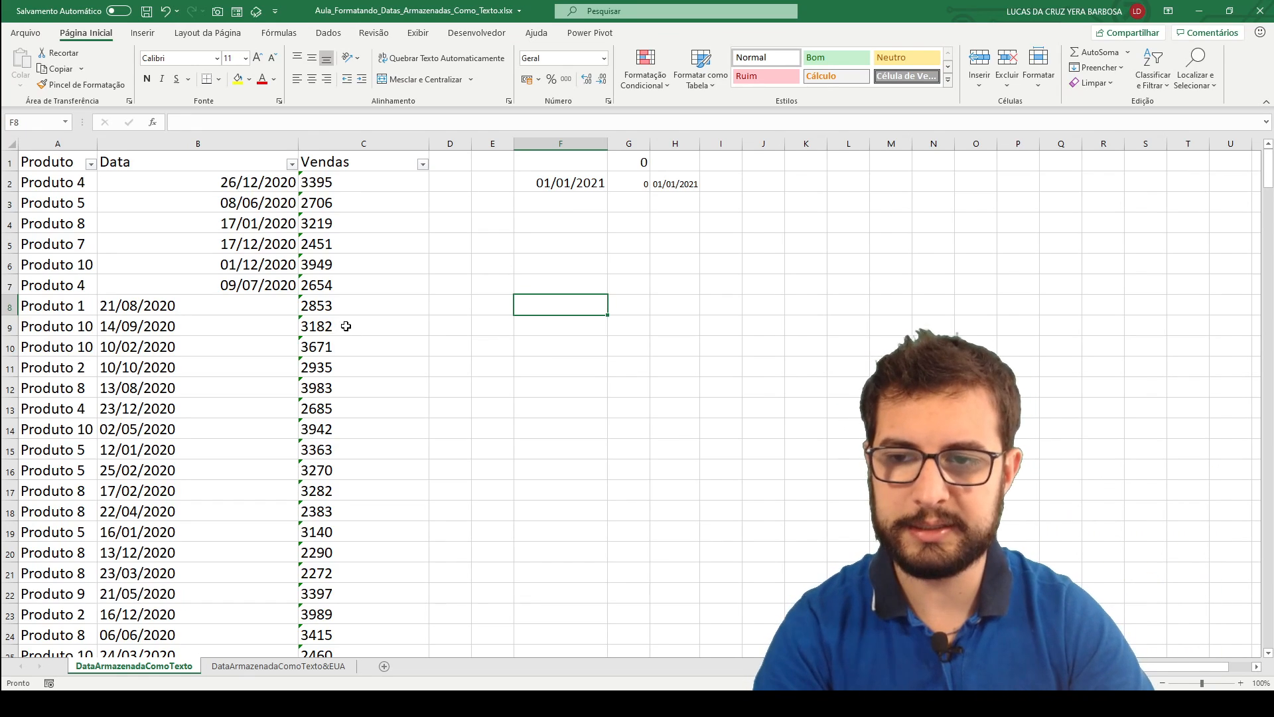
text(=)
click(146, 307)
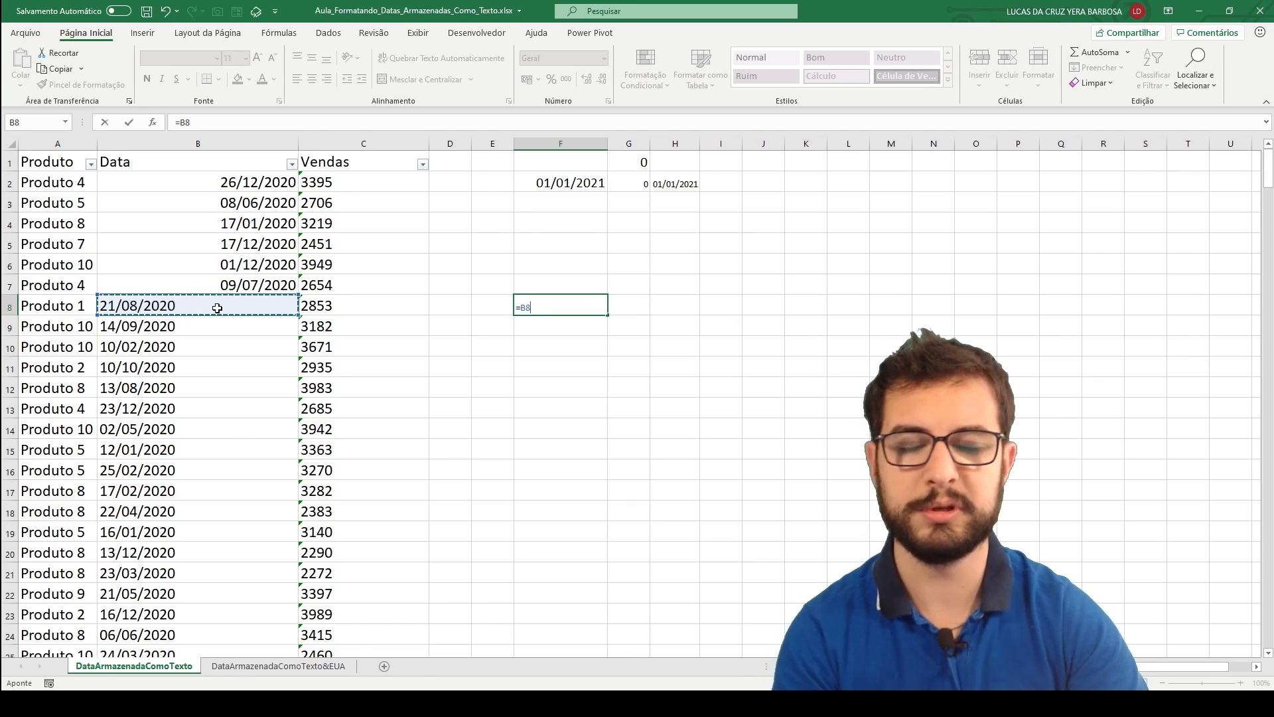
text(+0)
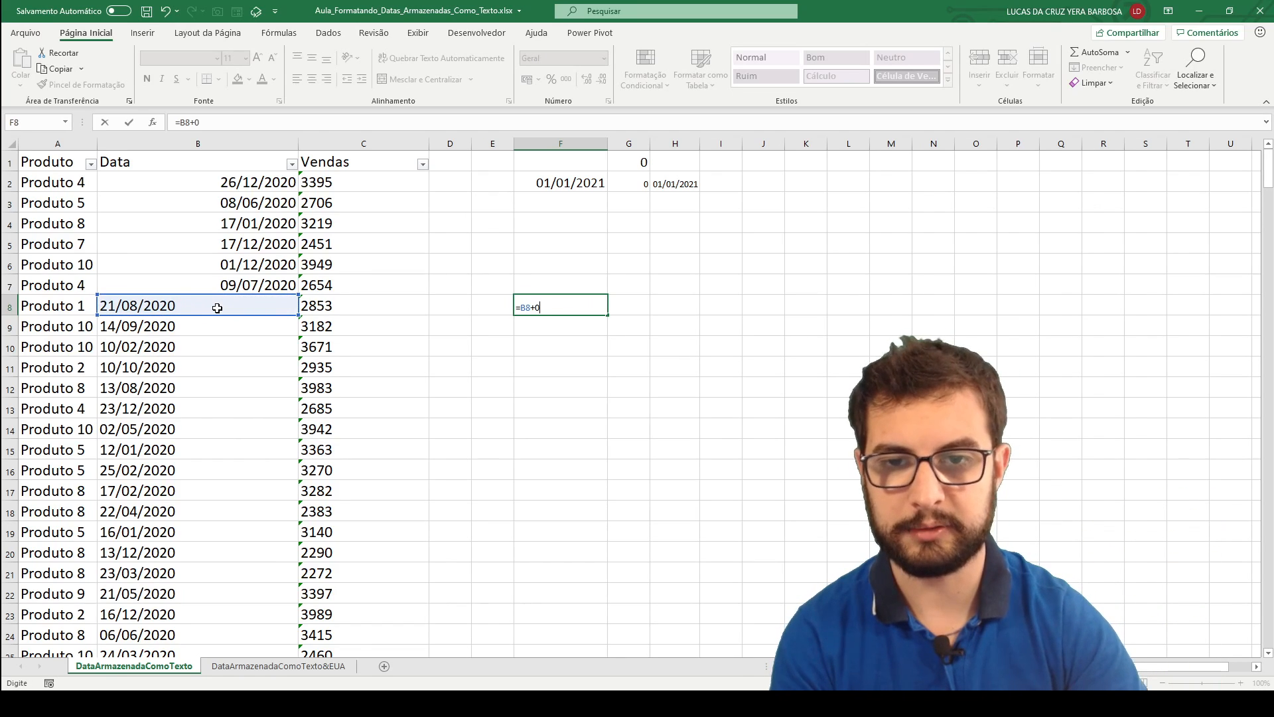
key(Return)
key(Up)
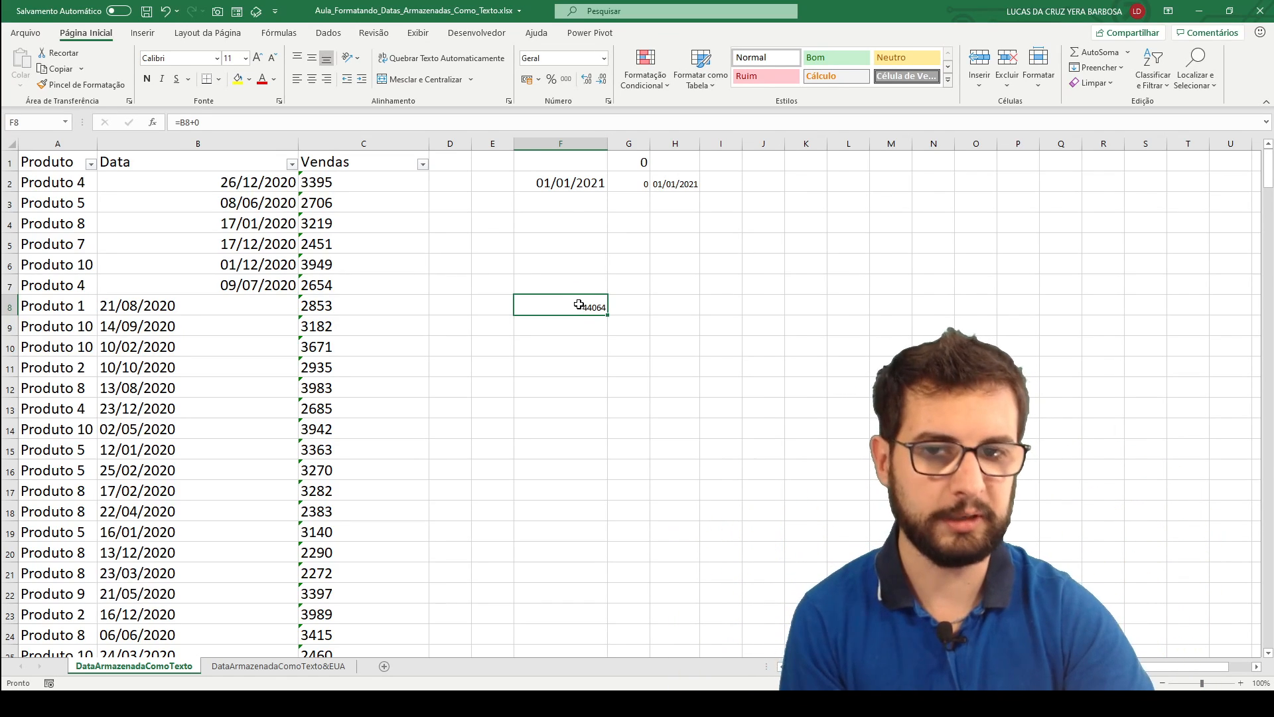
Increase the font size of cell F8 to 18 and apply the Data Abreviada number format to it.
click(258, 58)
click(258, 59)
click(258, 58)
click(258, 59)
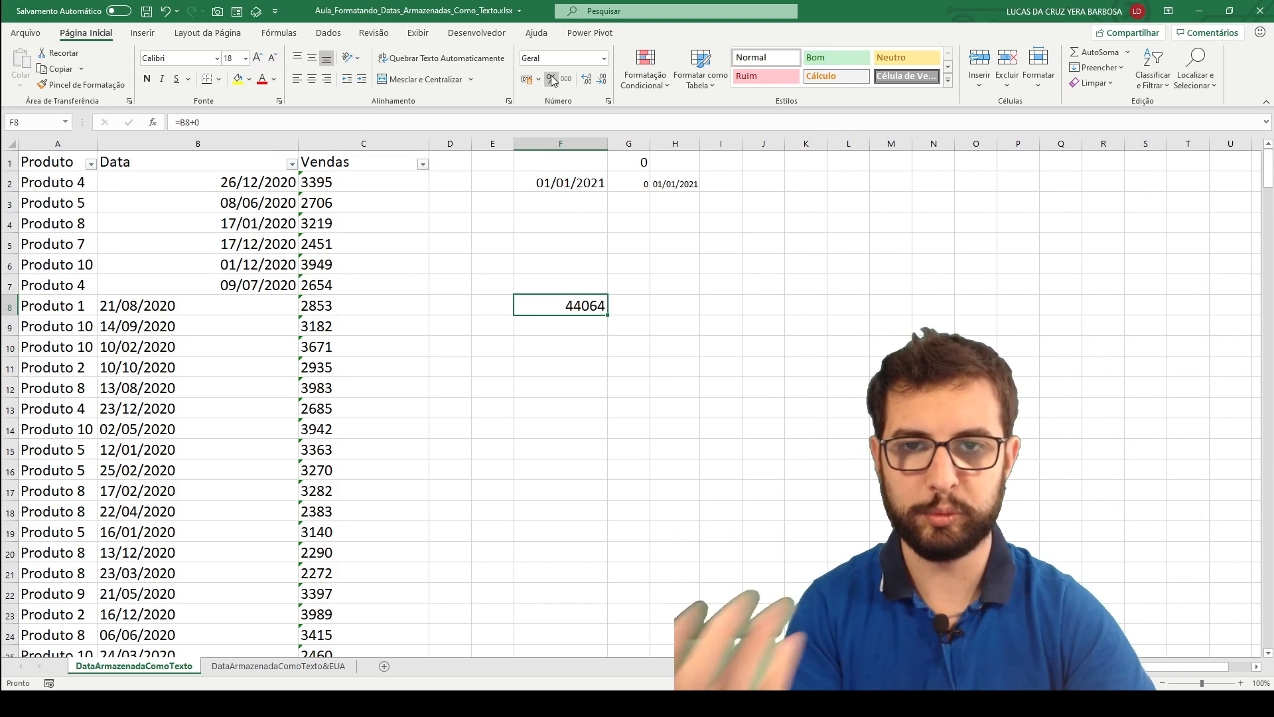
click(603, 59)
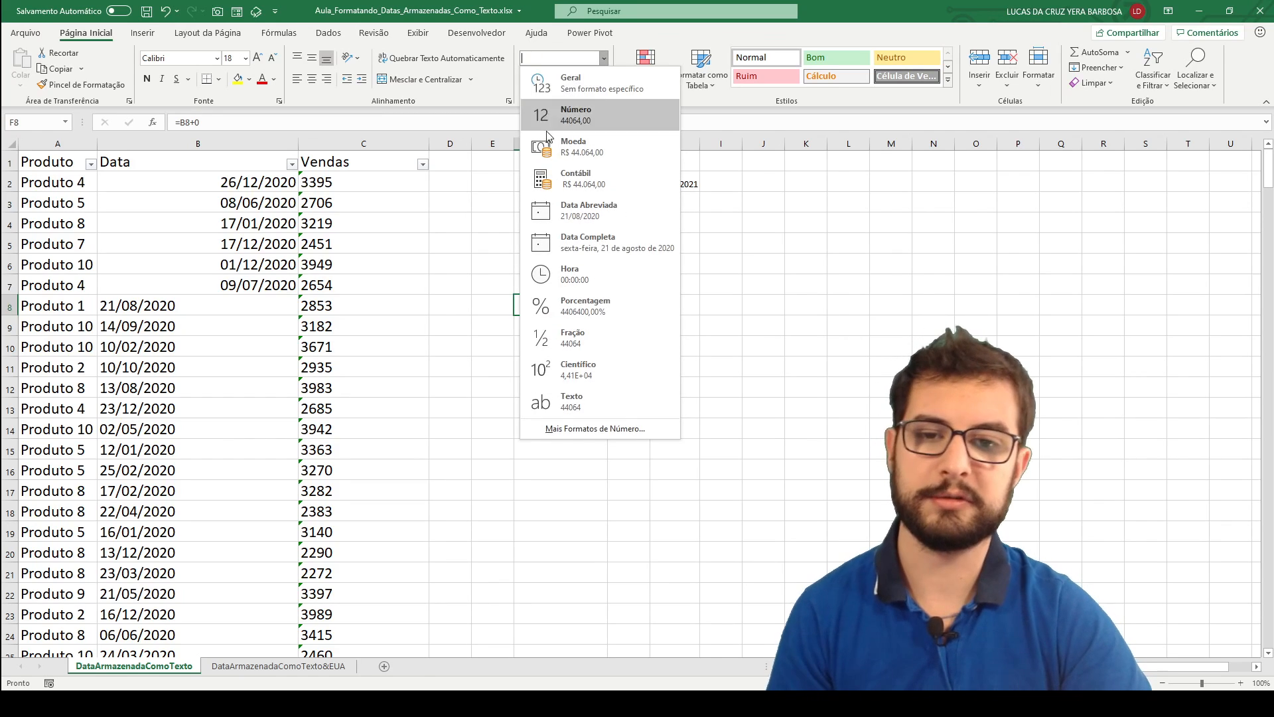
click(598, 212)
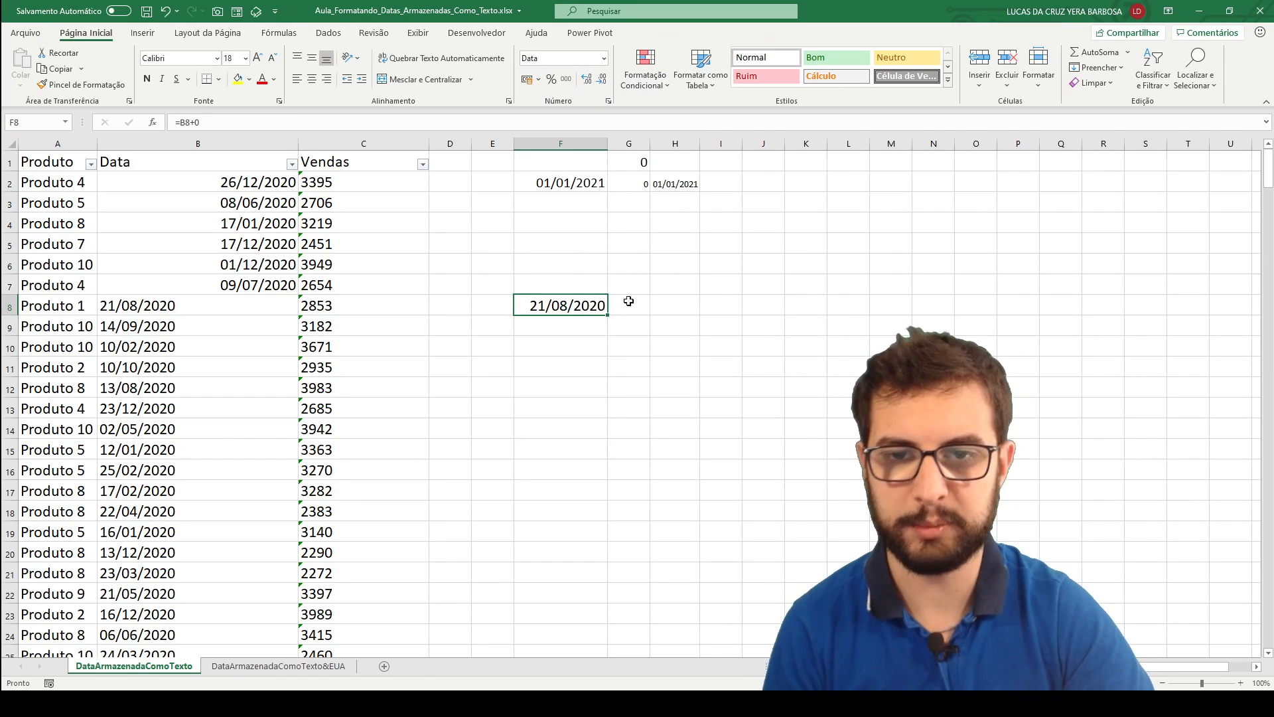
Compare the text date in cell B8 with the formula result in cell F8.
click(165, 309)
click(570, 306)
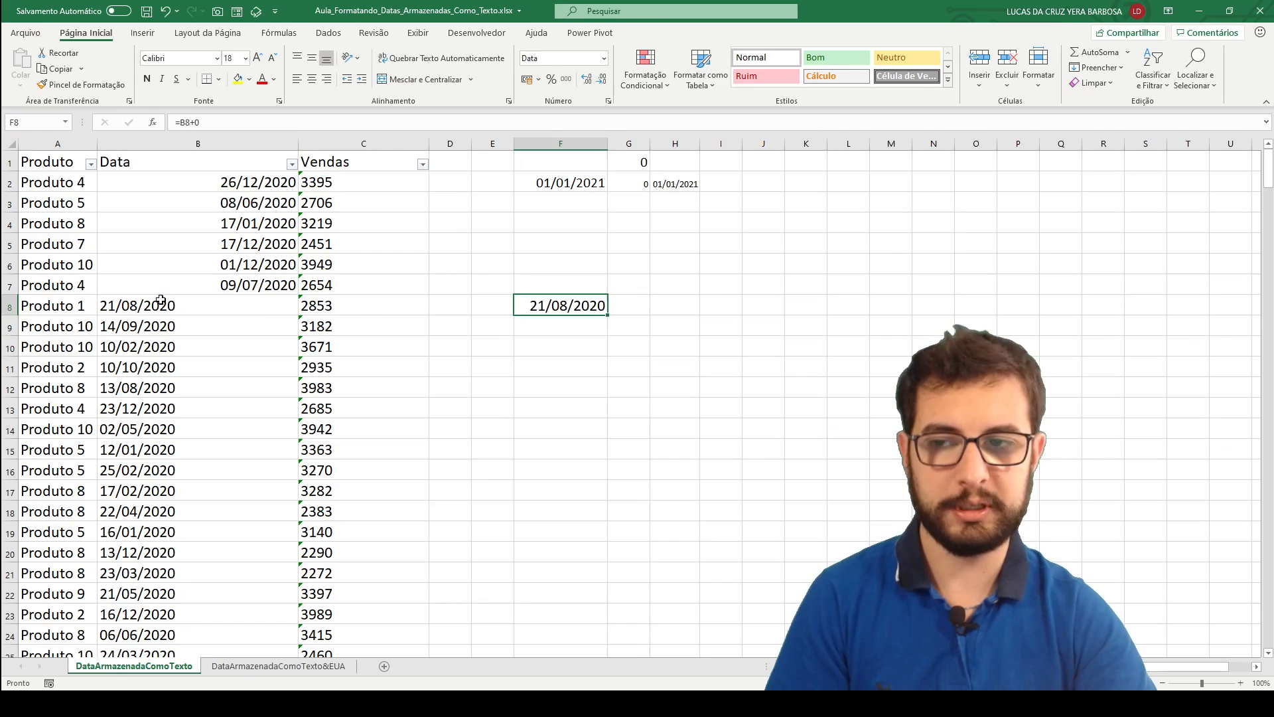
click(152, 307)
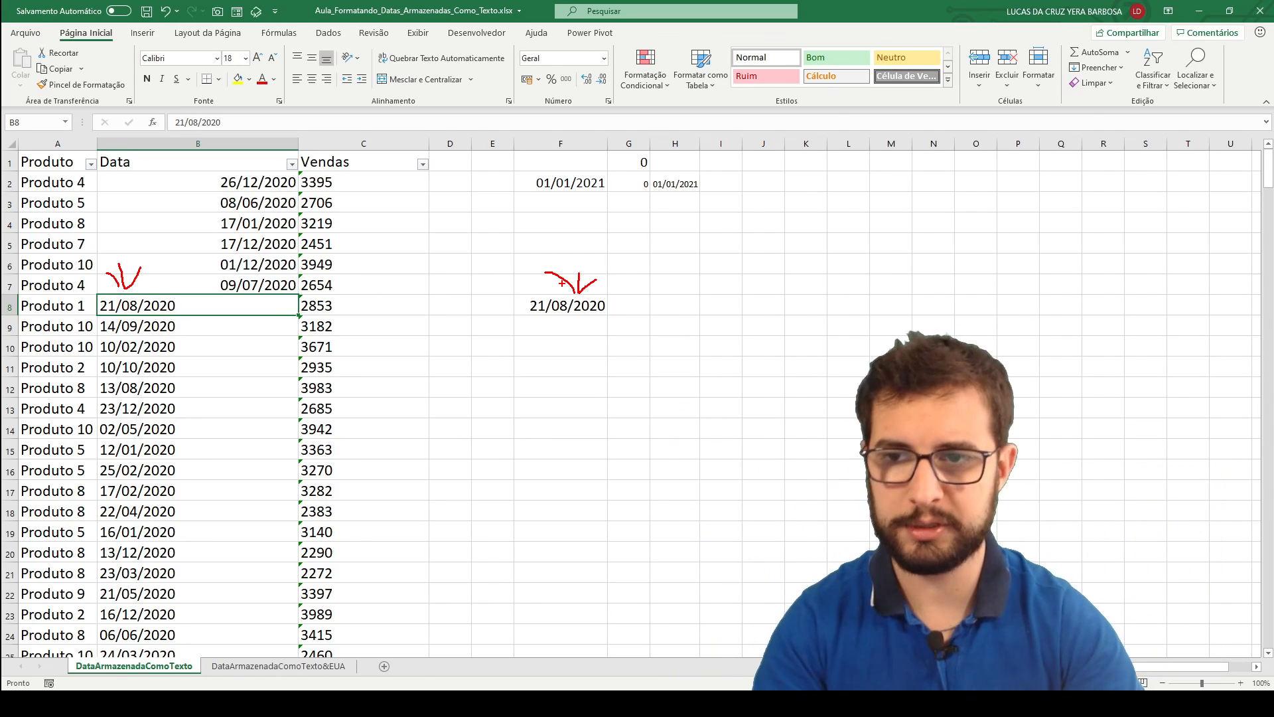
key(Escape)
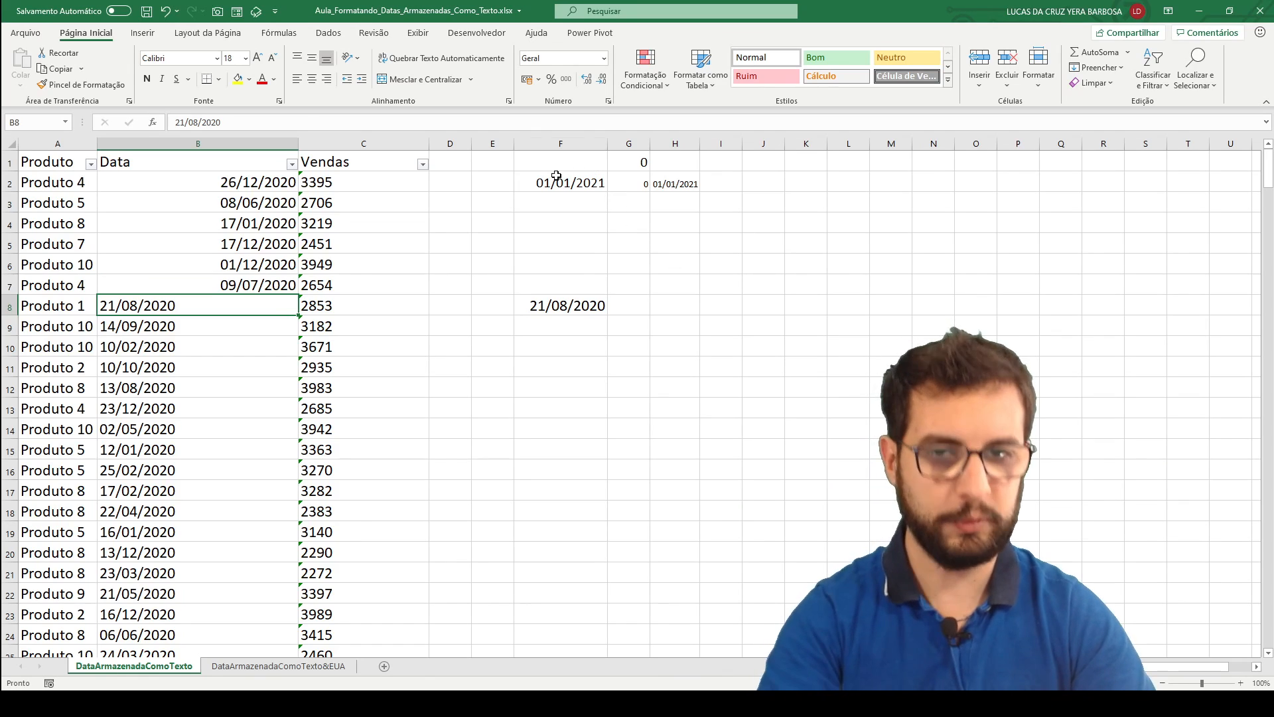
Clear the test entries from the range F2:I10.
drag(557, 176, 706, 339)
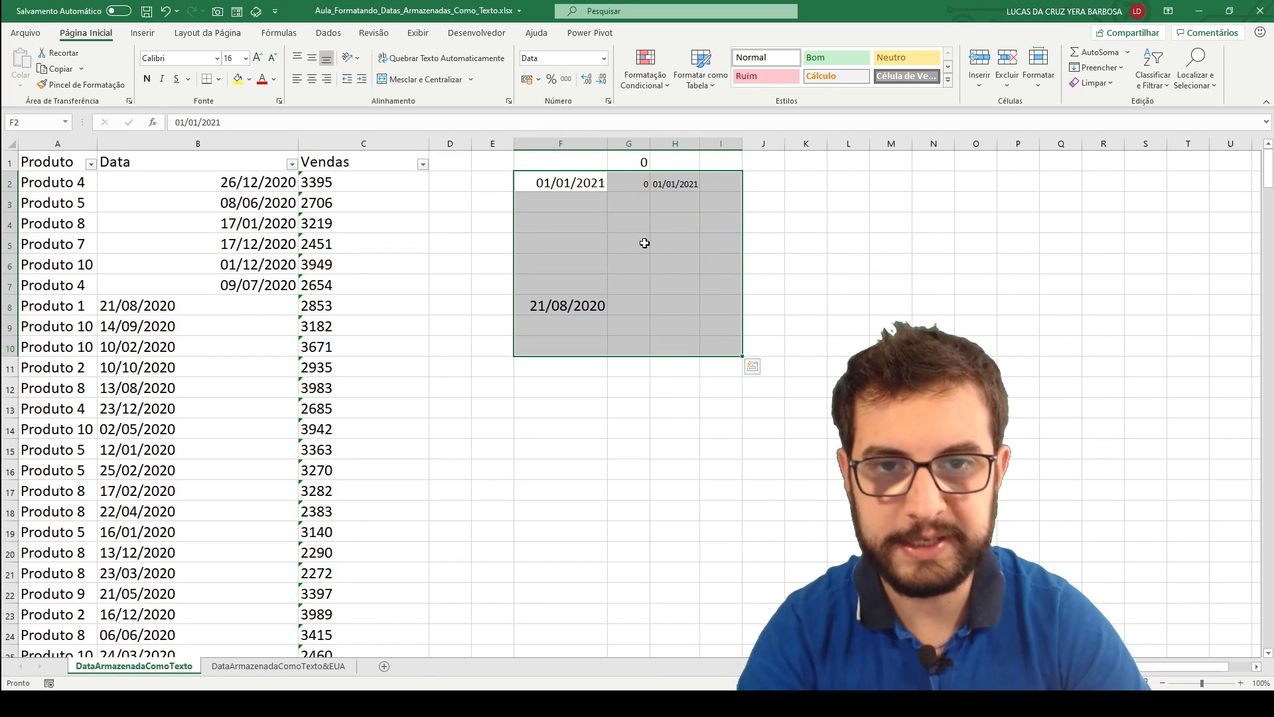
key(Delete)
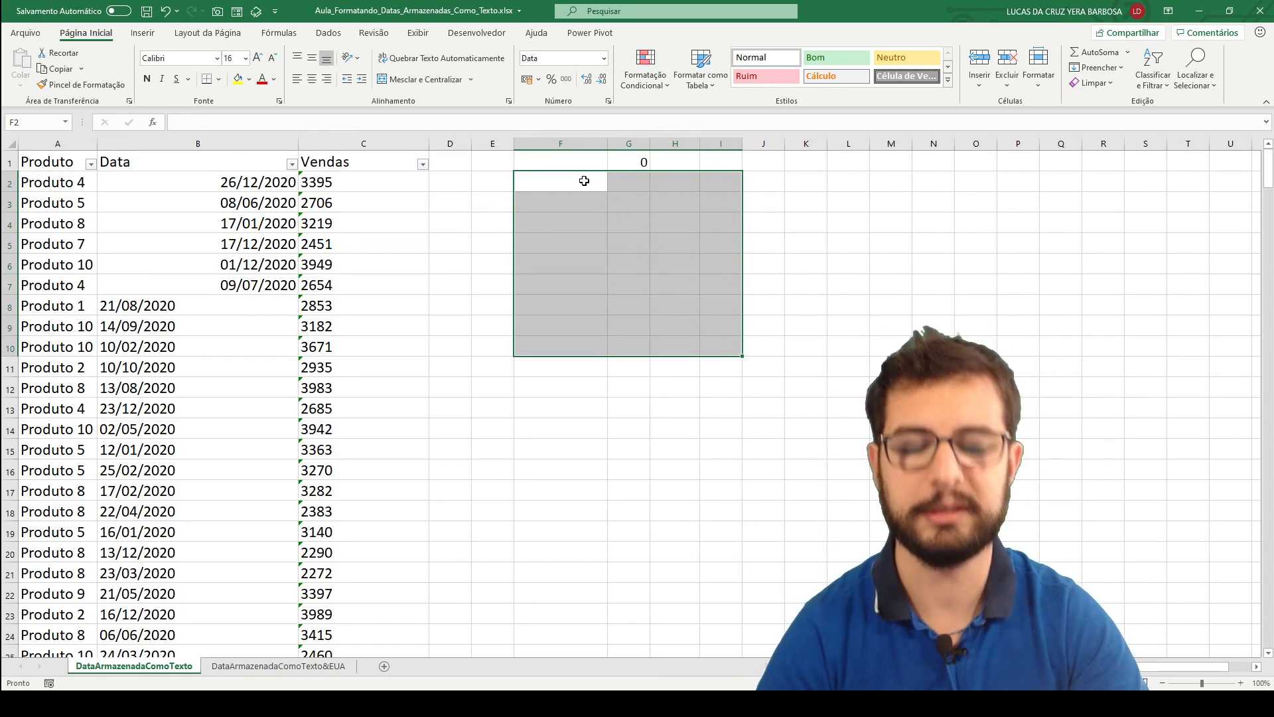
Copy the 0 in cell G1 and paste it onto the dates in B2:B301 with Paste Special, using Valores and Adição.
click(648, 162)
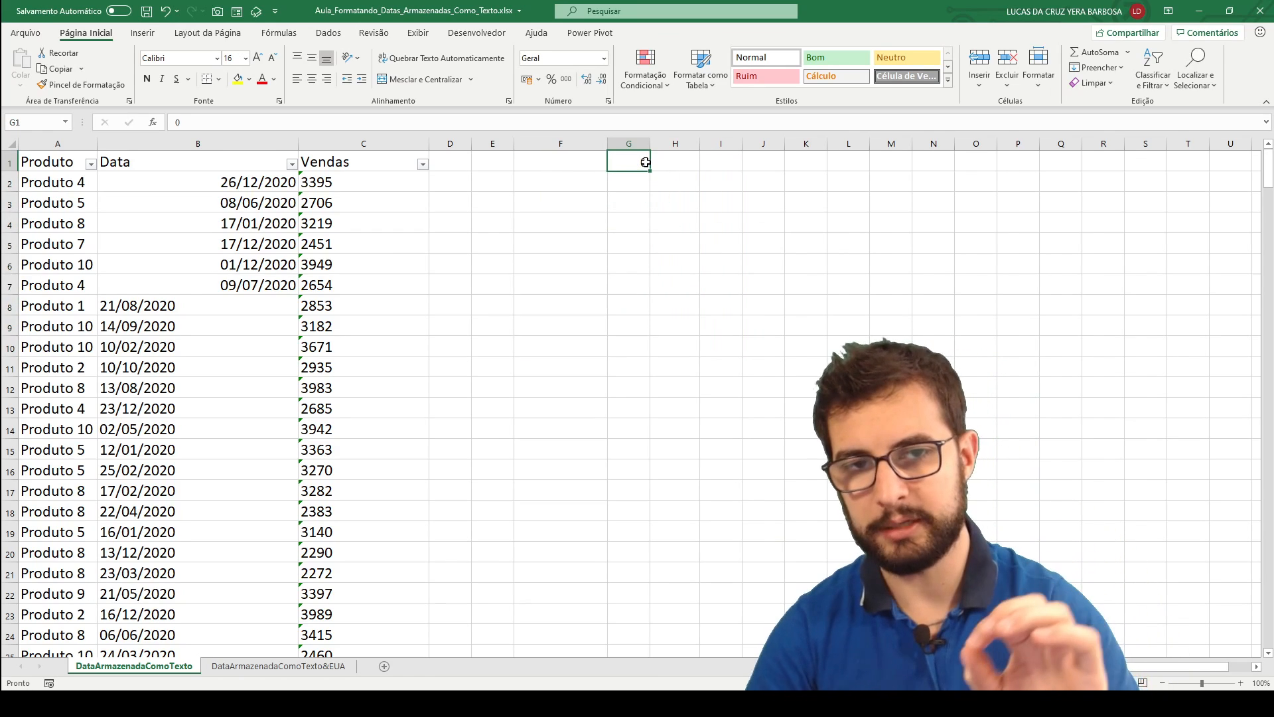
key(ctrl+c)
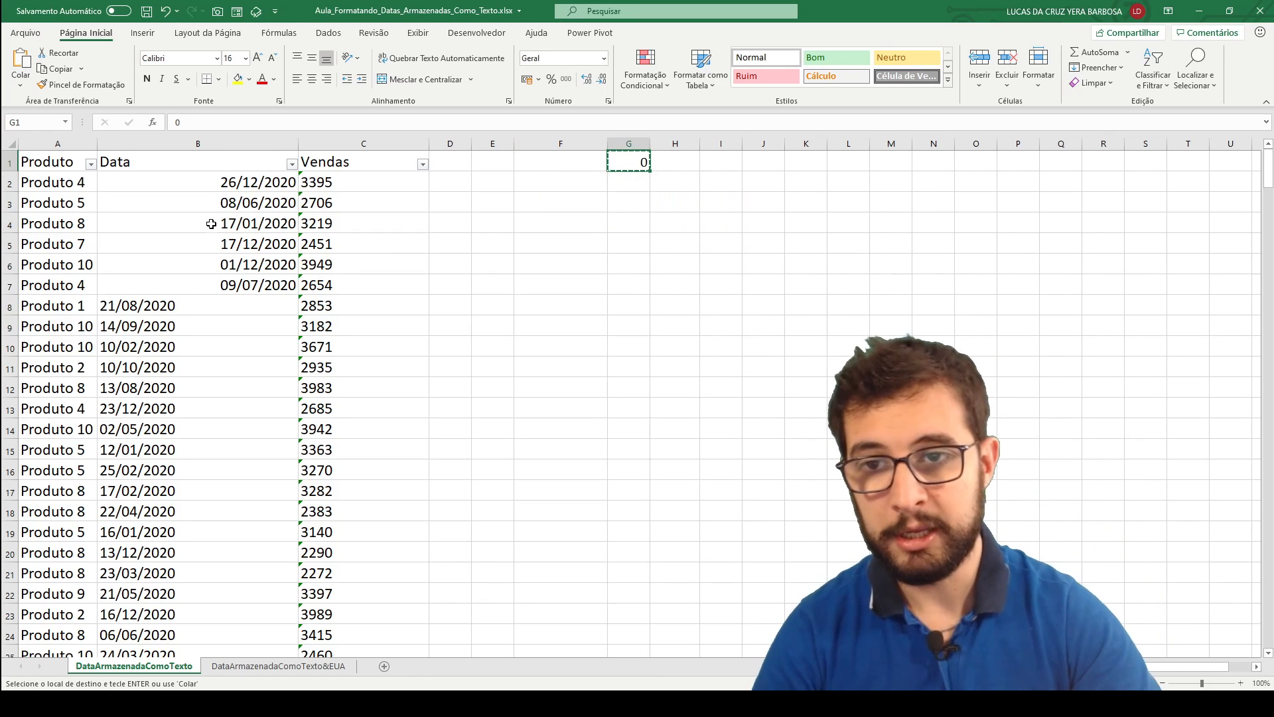
click(226, 187)
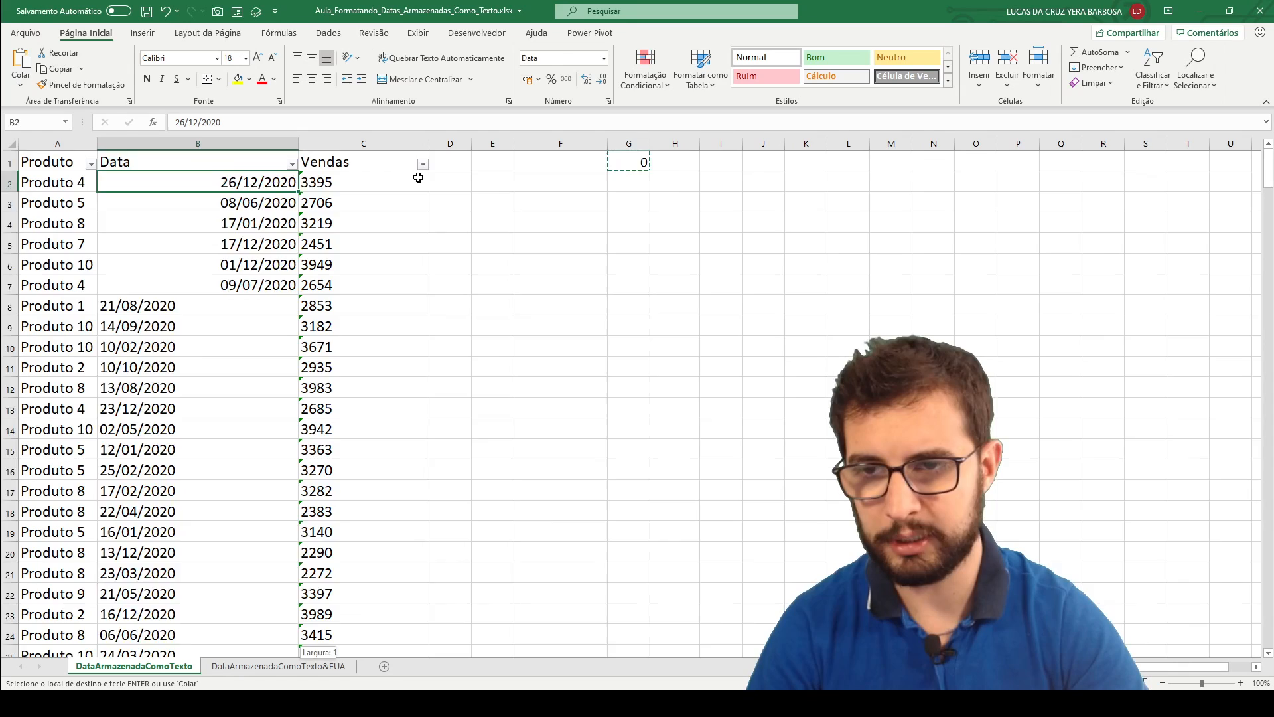
key(ctrl+shift+Down)
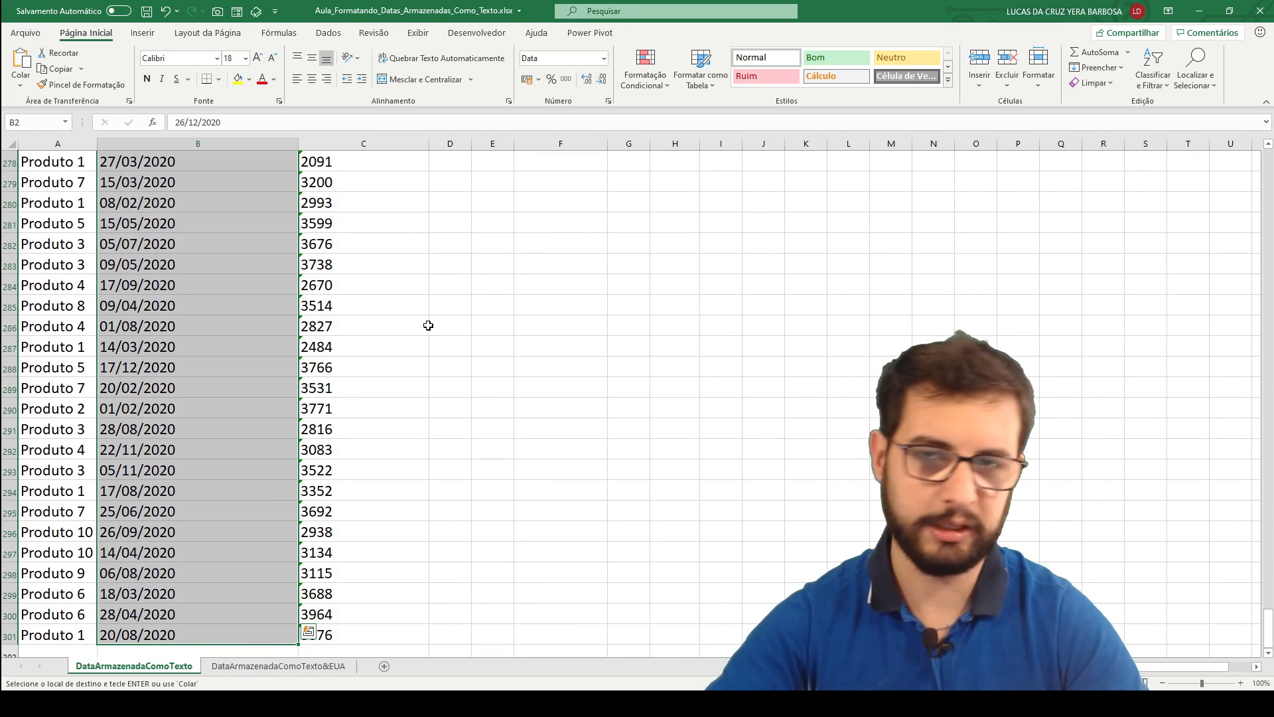
middle_click(350, 437)
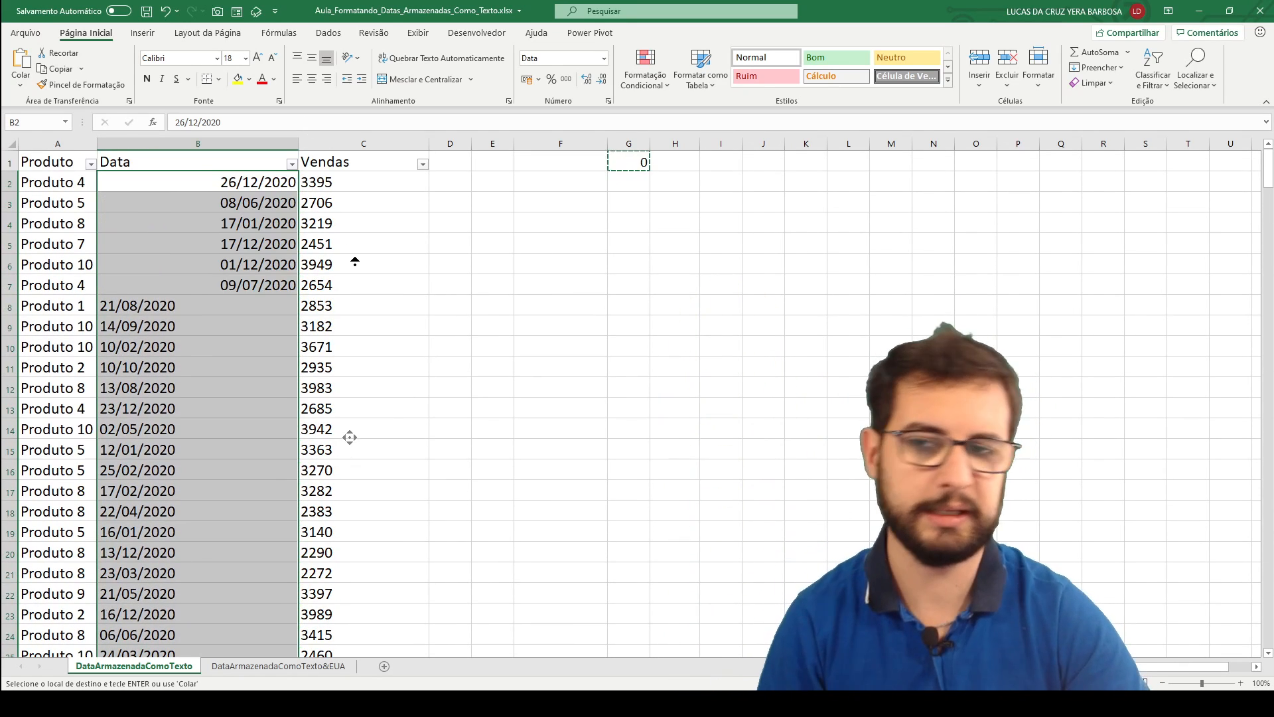
middle_click(385, 267)
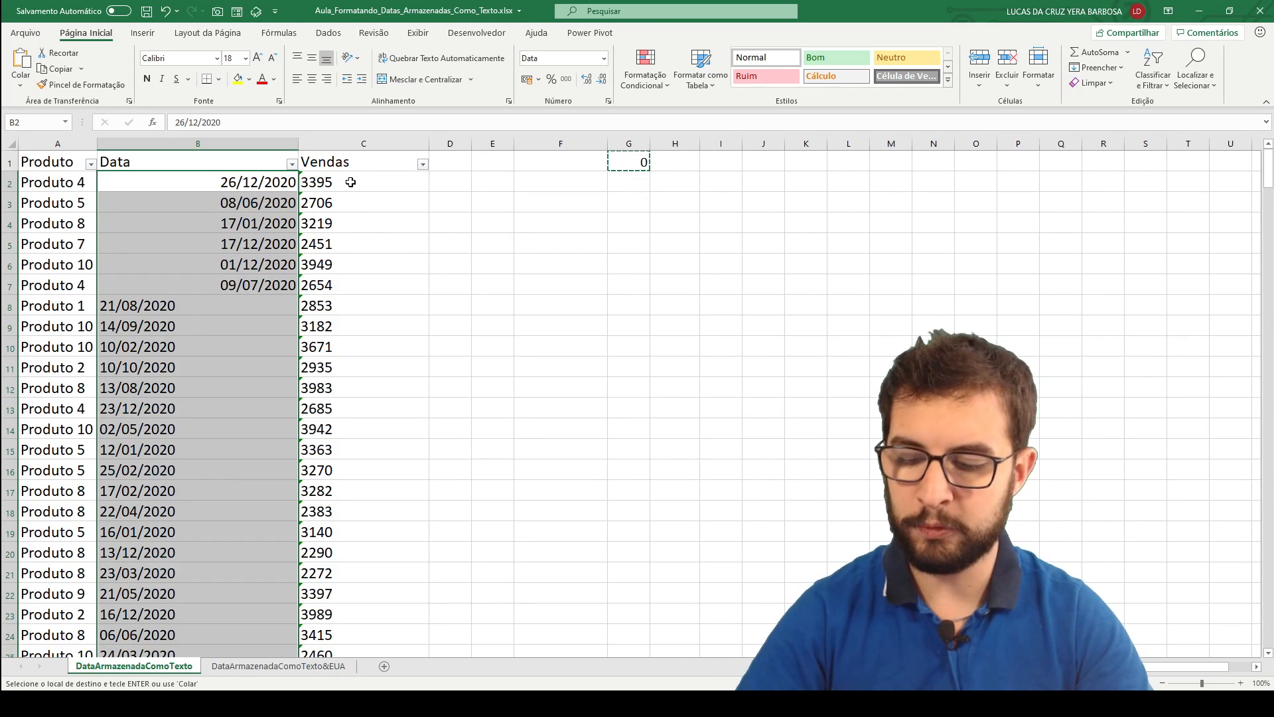
click(20, 85)
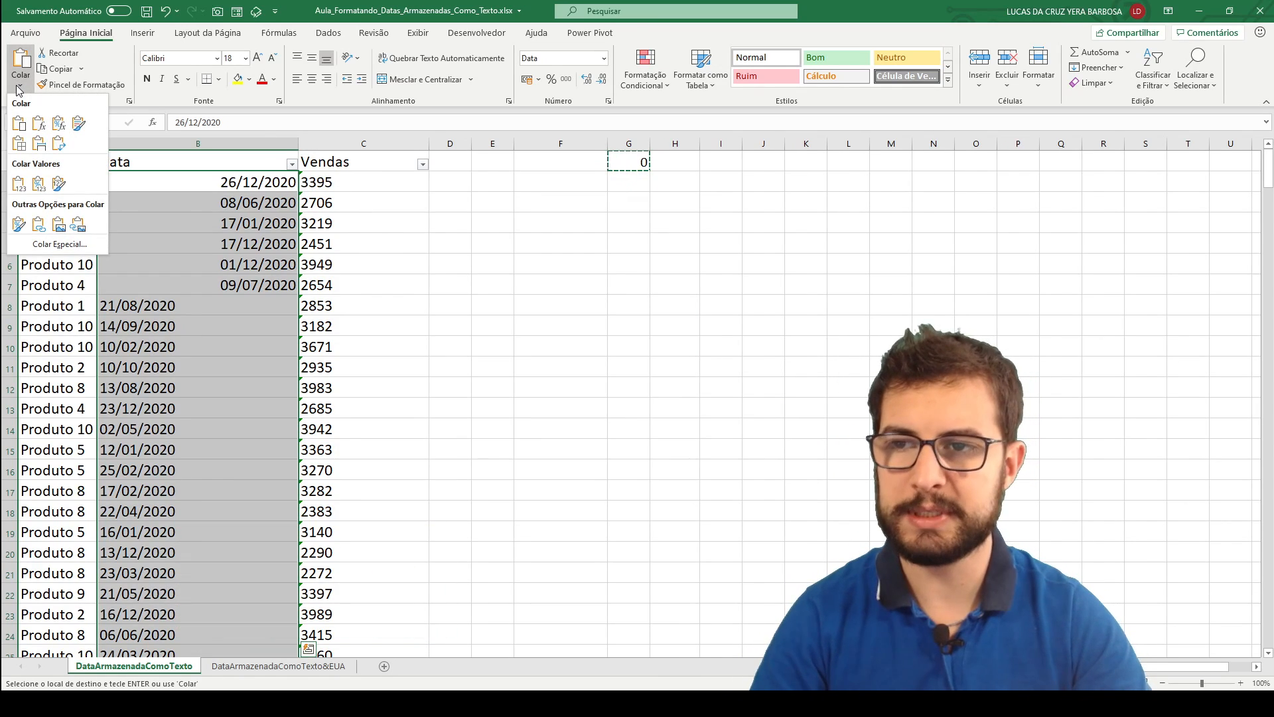
click(59, 244)
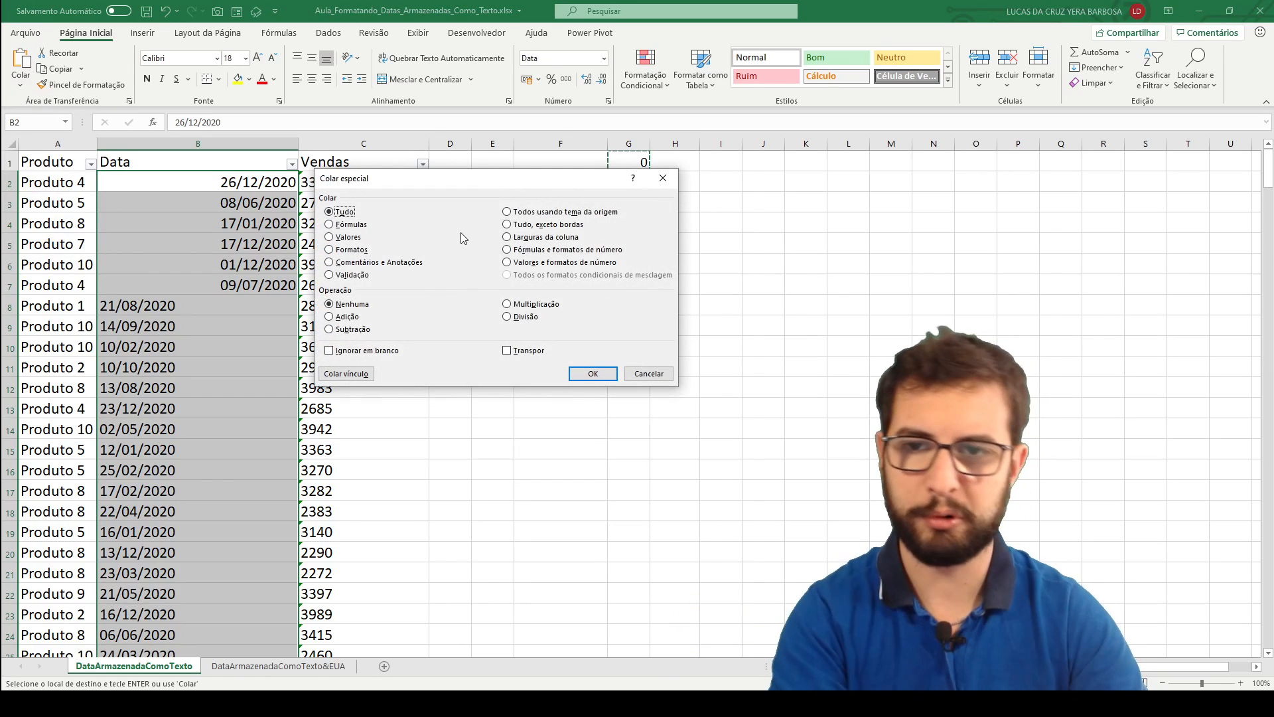
drag(405, 188, 324, 125)
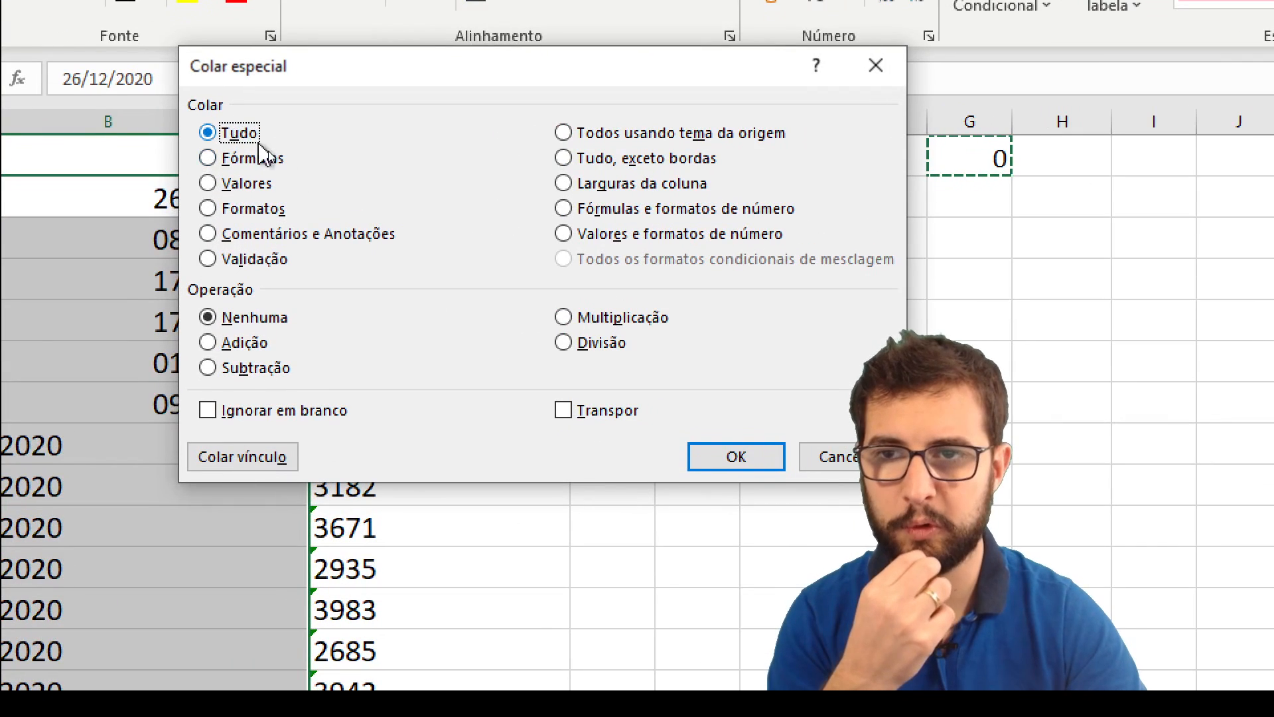
click(276, 185)
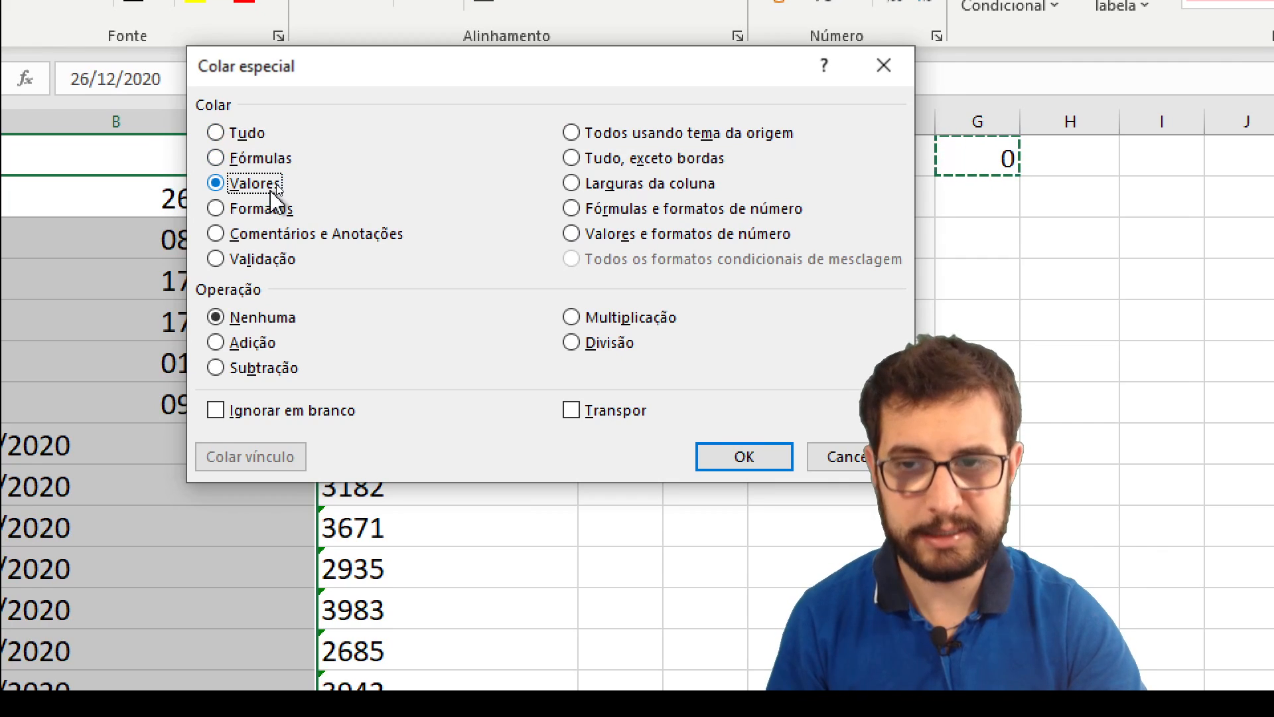
click(266, 343)
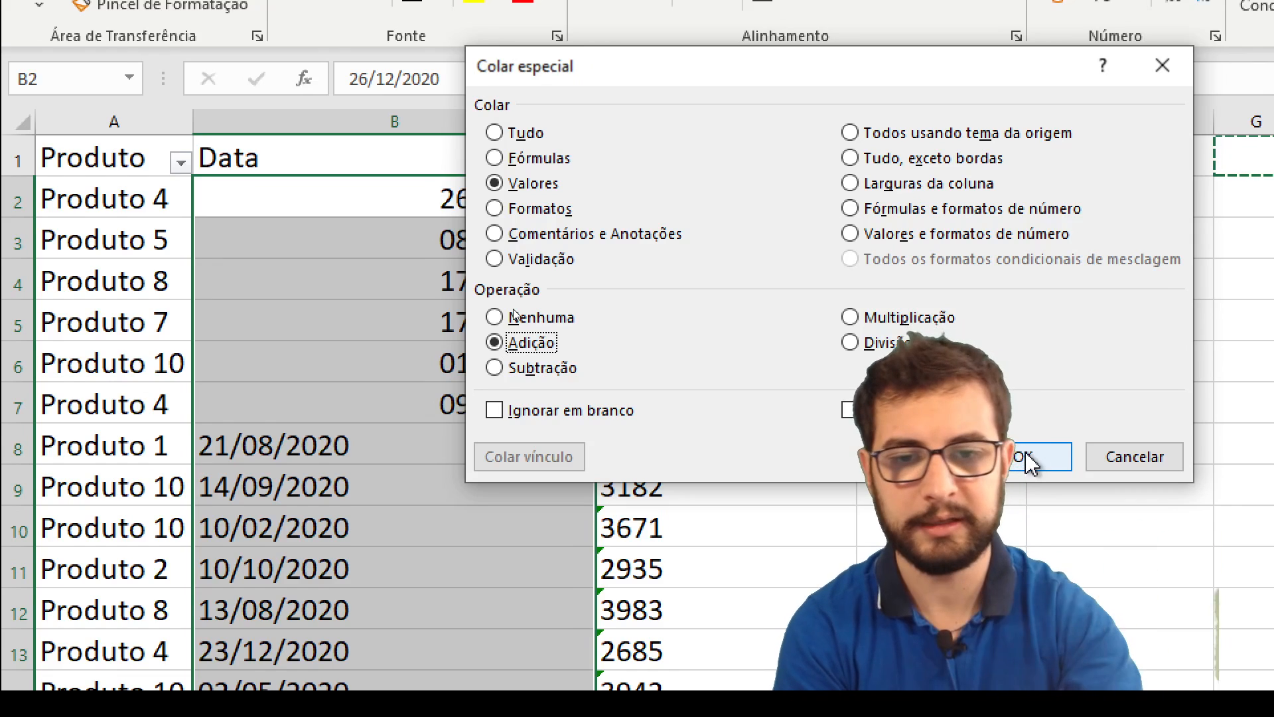
click(1031, 459)
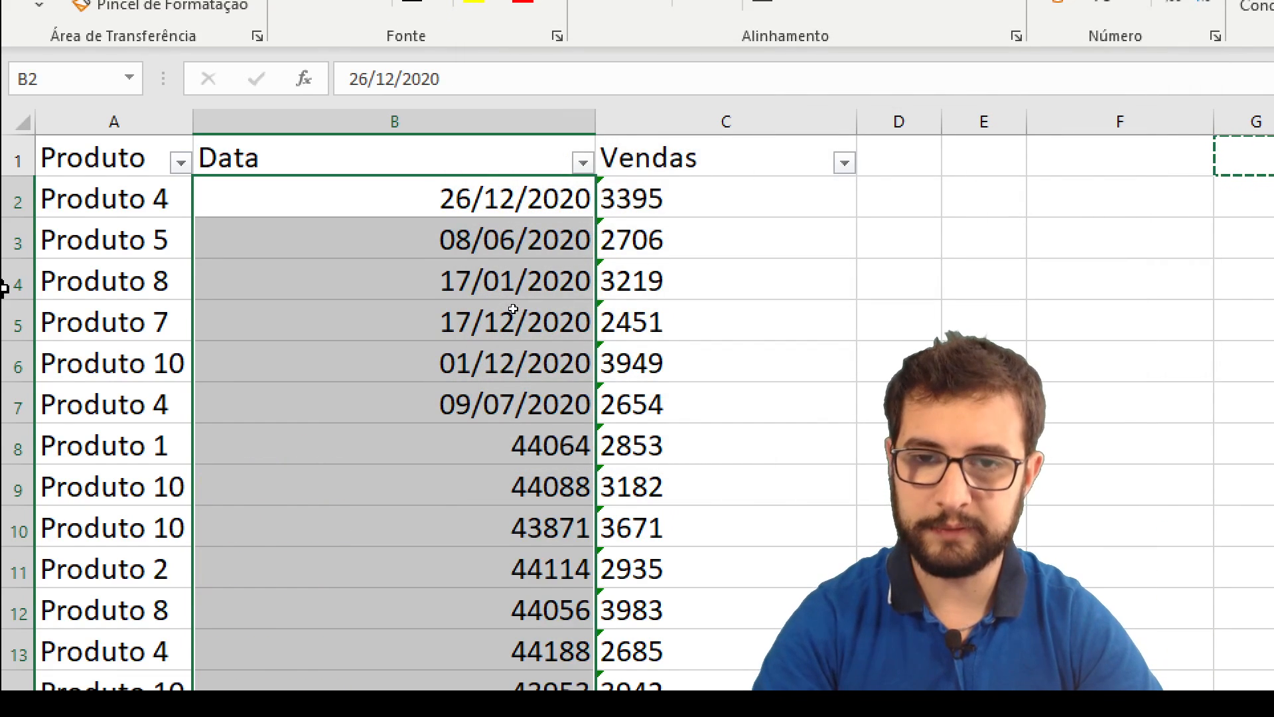
Examine the pasted results in the Data column from cell B8 downward.
key(ctrl)
click(466, 435)
click(482, 444)
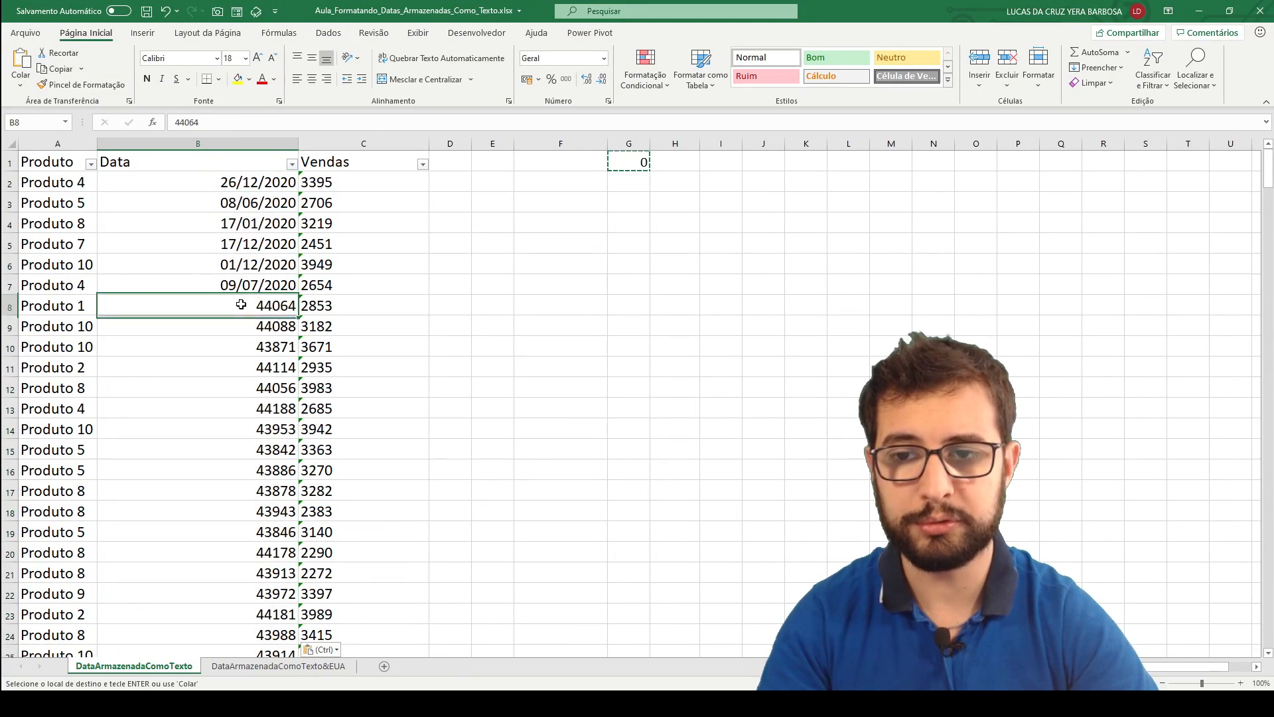
scroll(241, 304, down, 18)
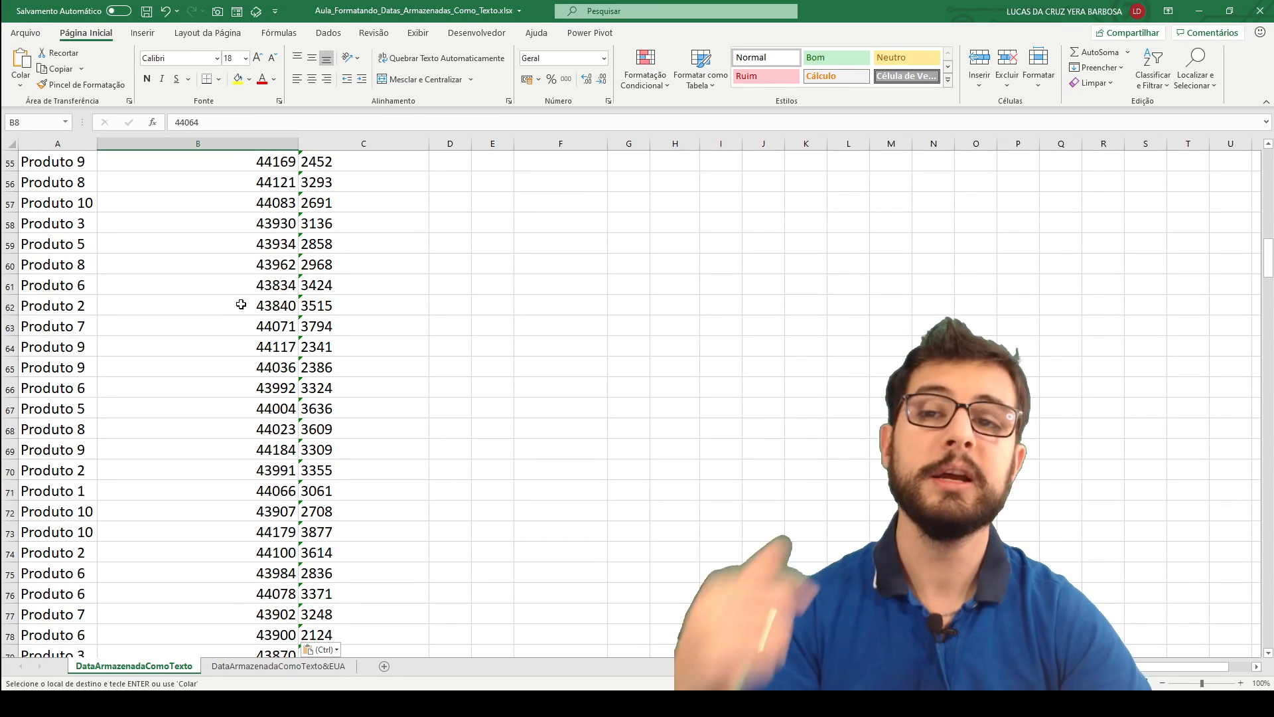
click(241, 304)
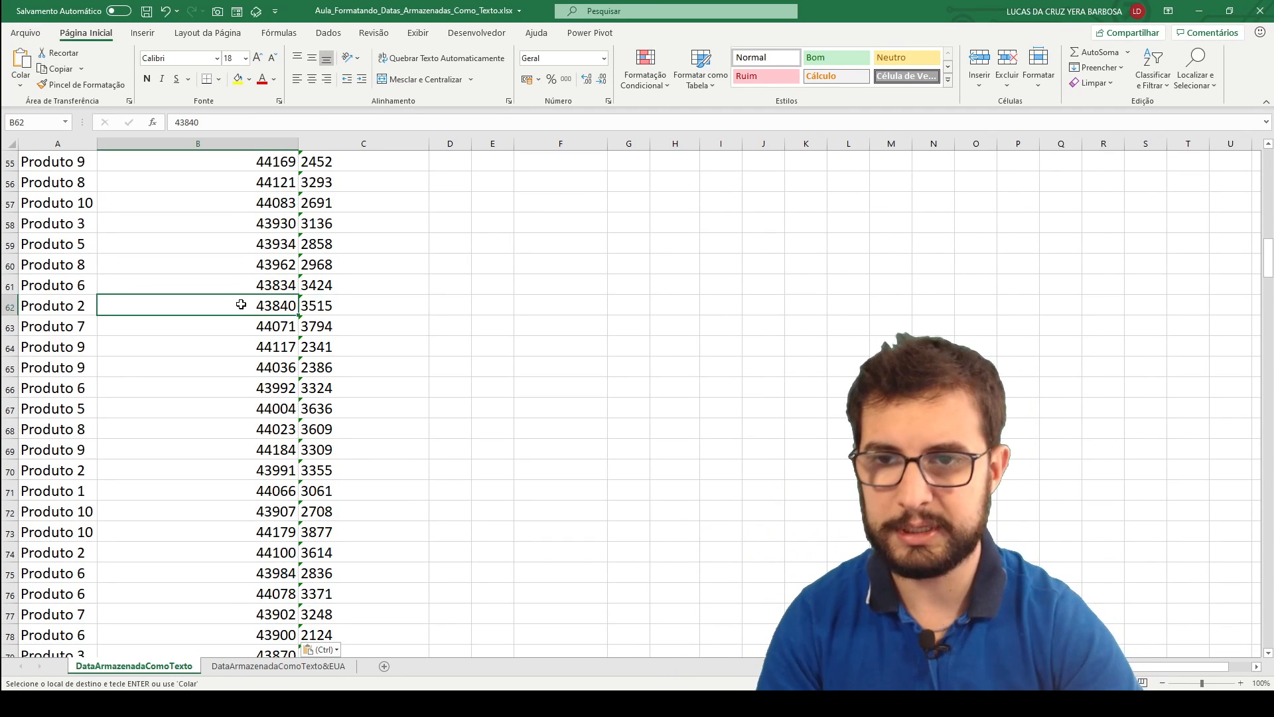
key(ctrl+Up)
click(248, 299)
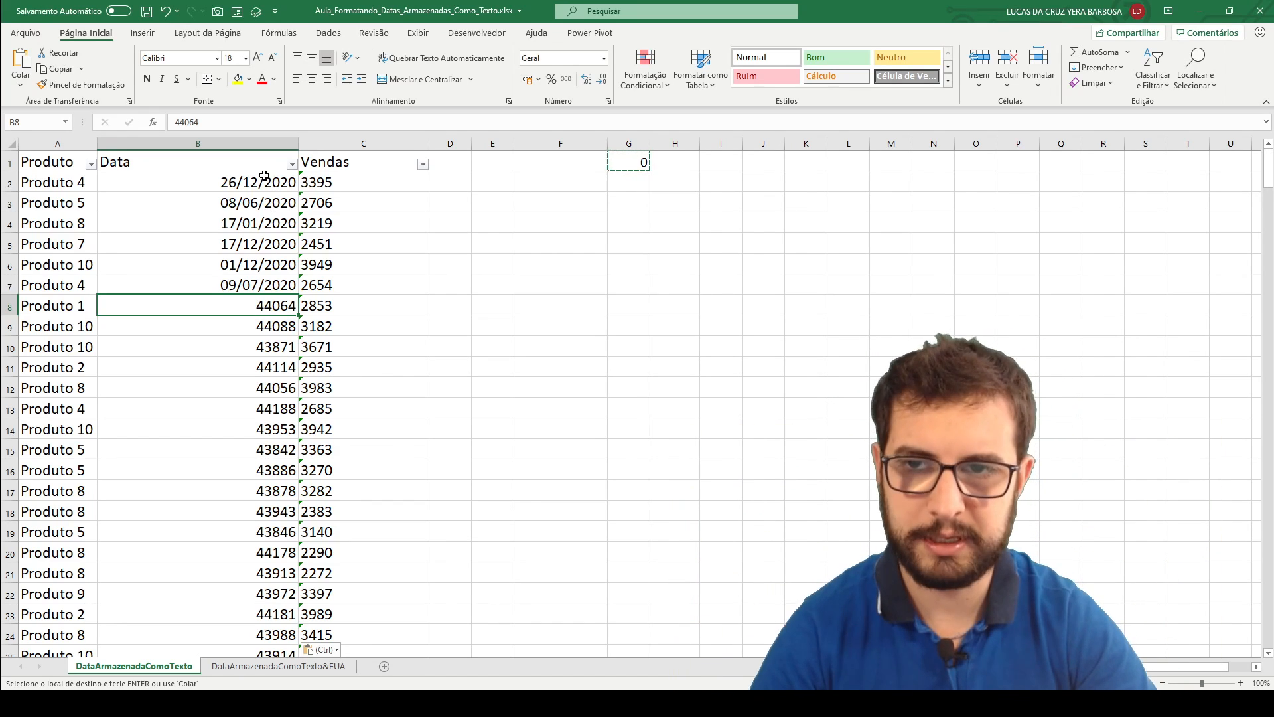
Apply the Data Abreviada number format to column B and autofit the column width.
click(245, 143)
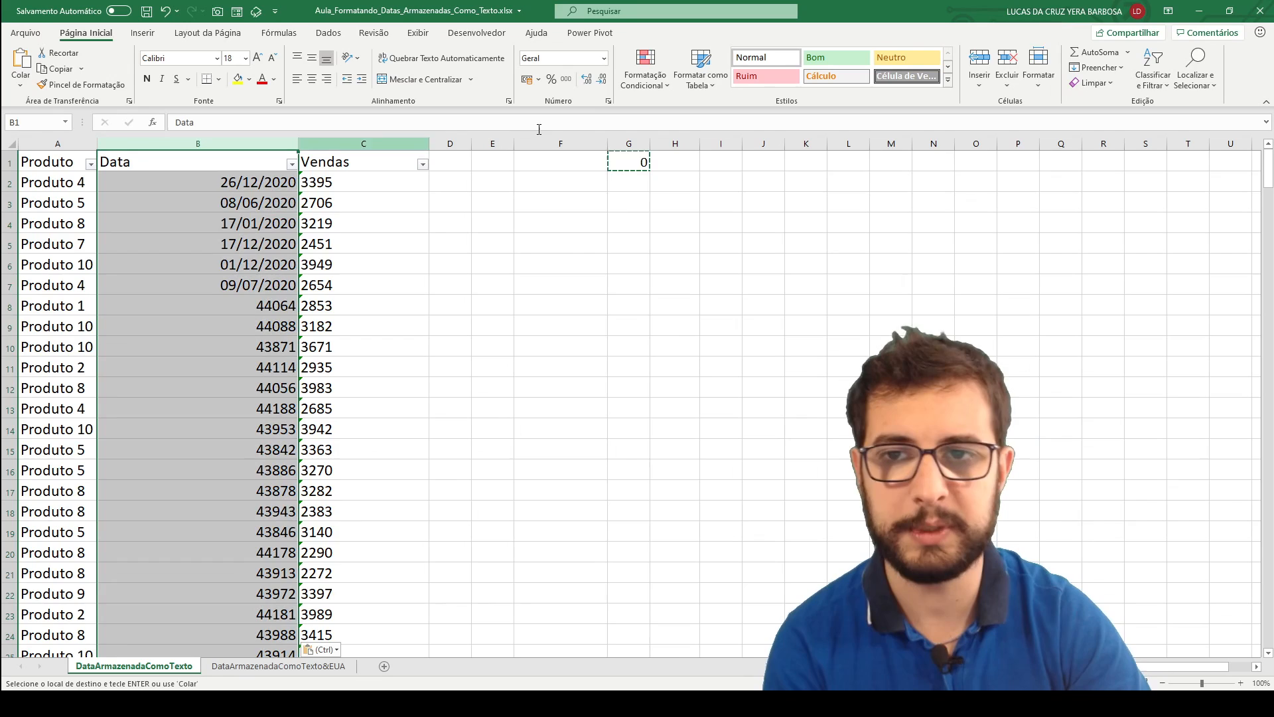
click(604, 59)
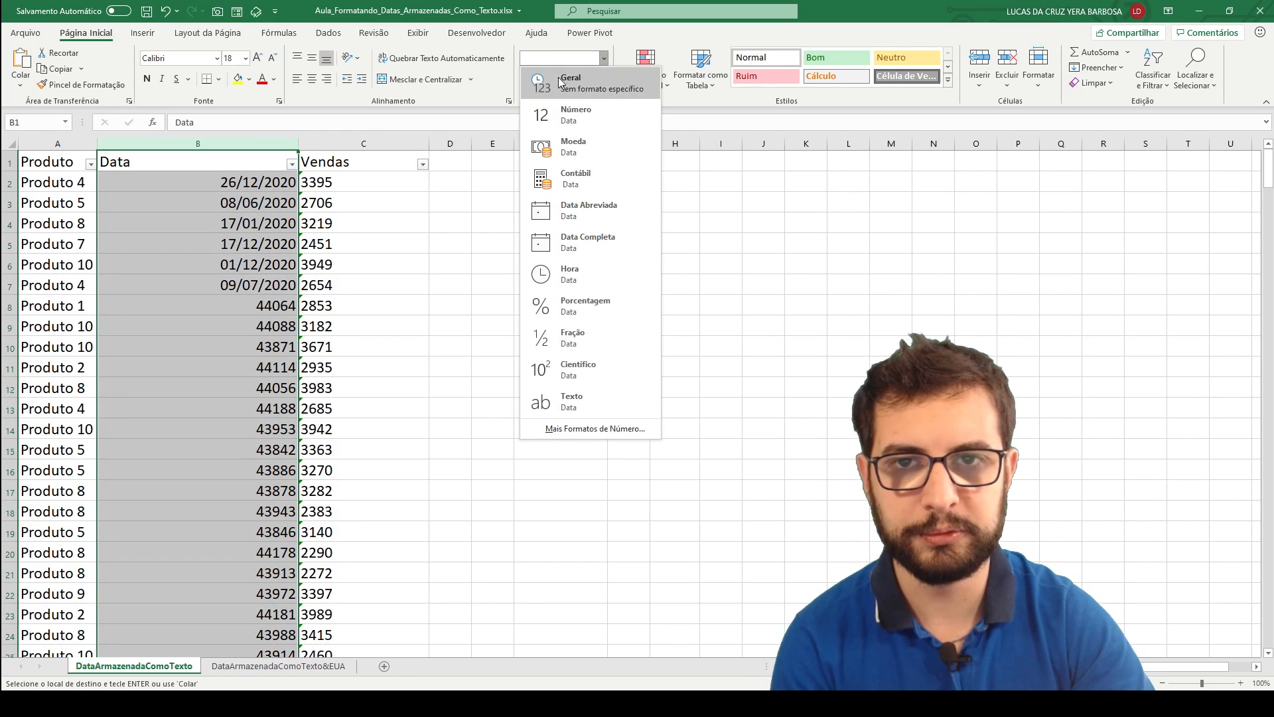
click(600, 214)
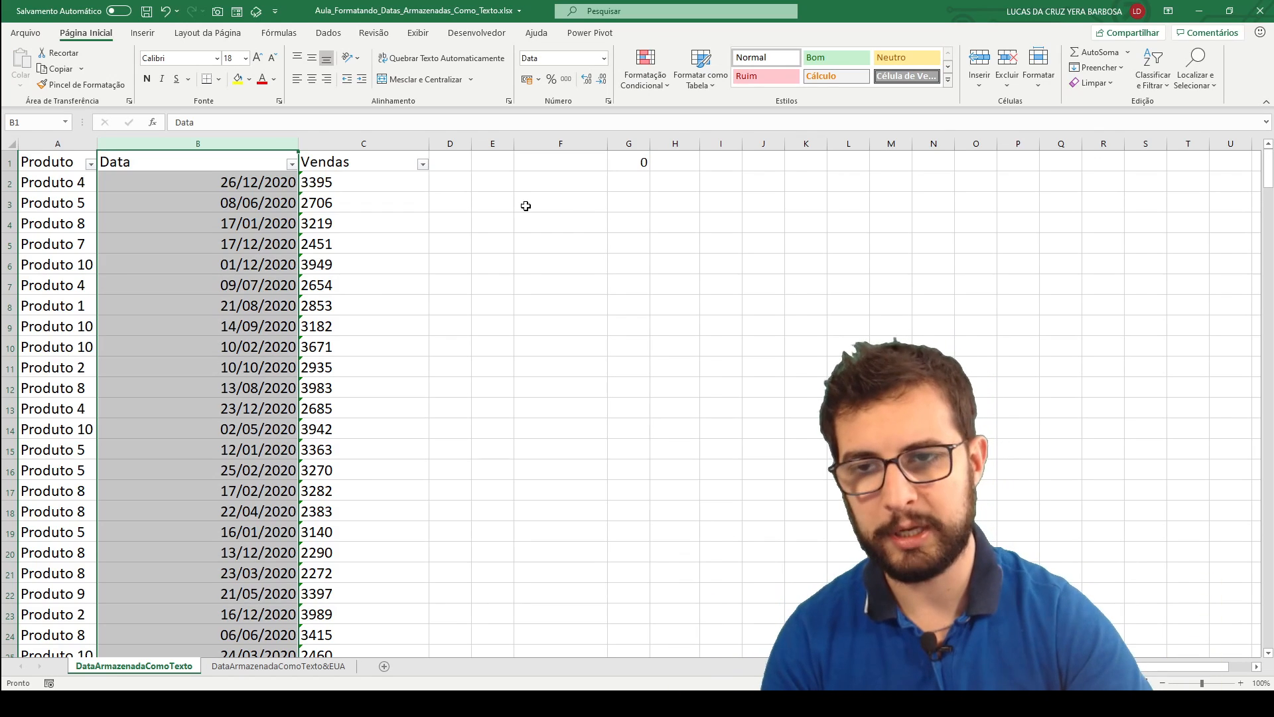
double_click(298, 142)
click(304, 260)
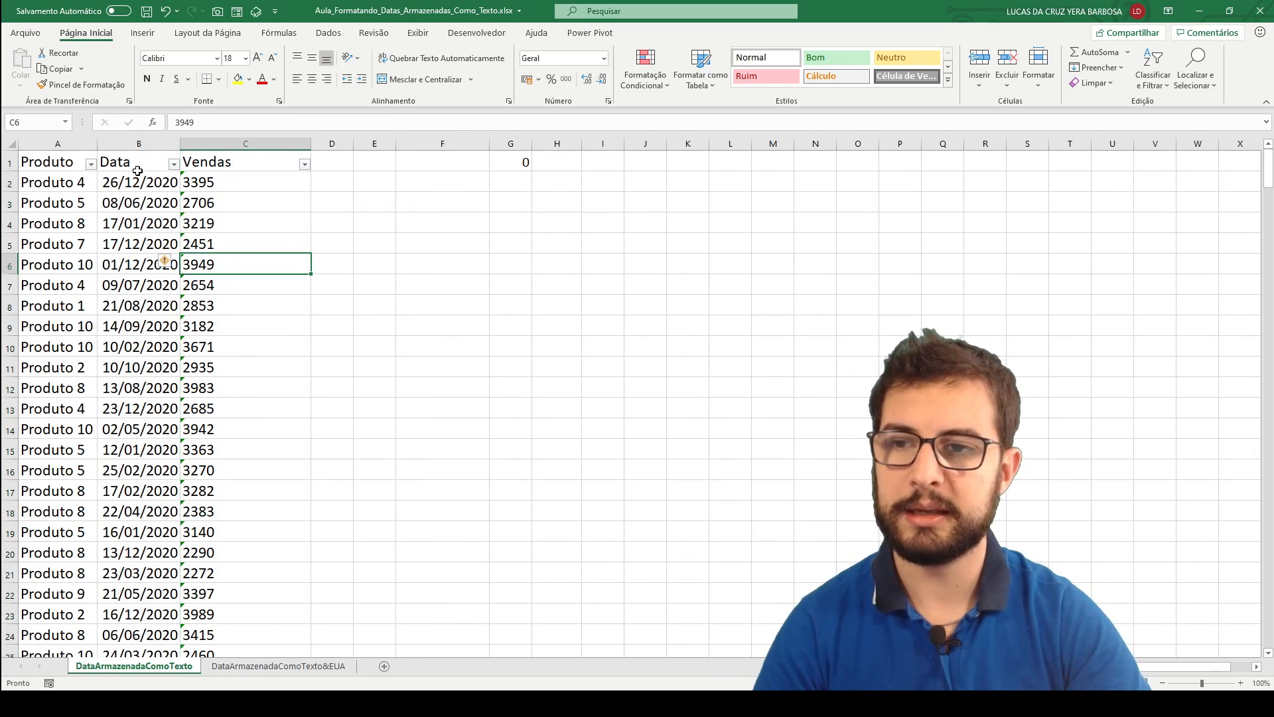
Check how the Data column's filter groups the dates by year and month, leaving all of them selected.
click(143, 186)
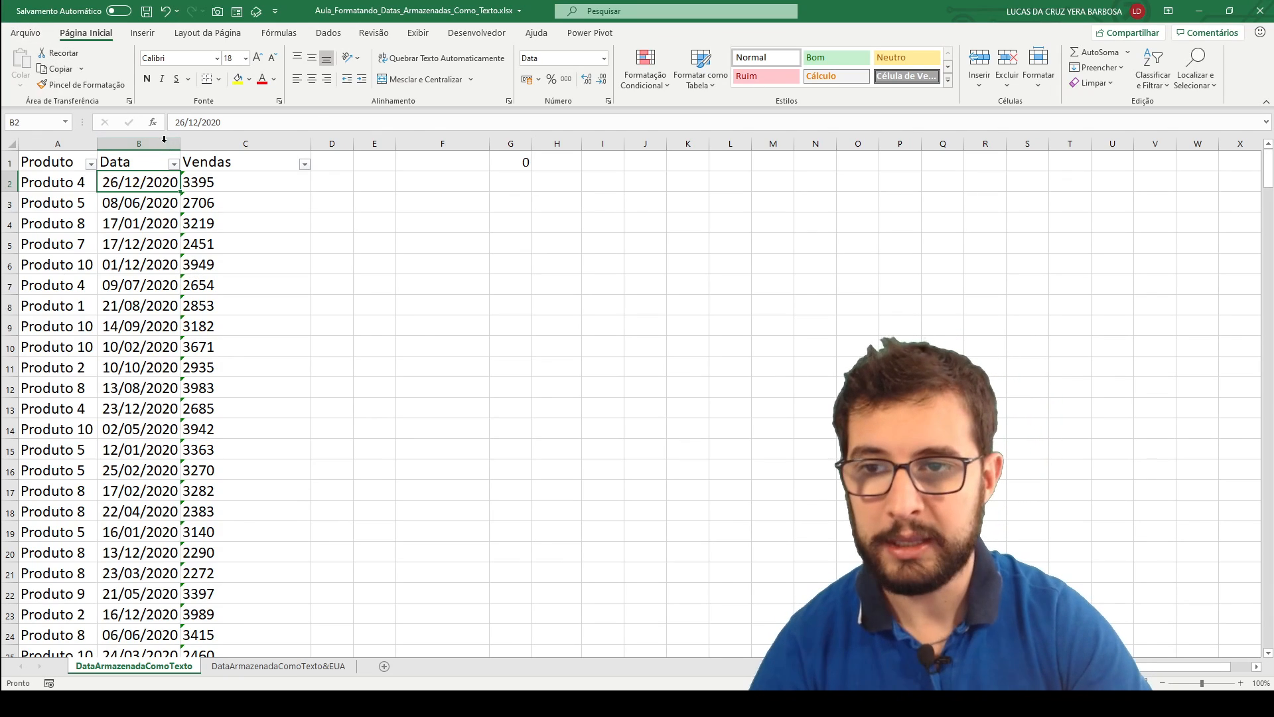
click(152, 163)
click(173, 164)
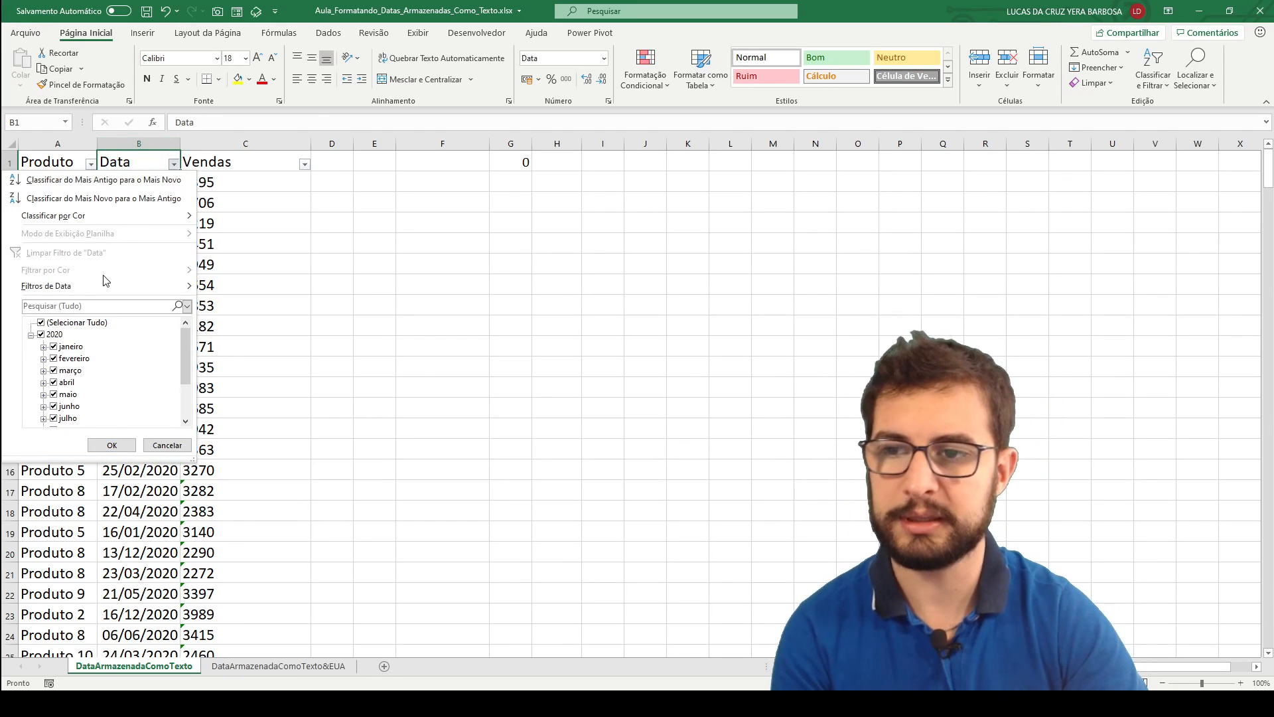
mouse_move(92, 288)
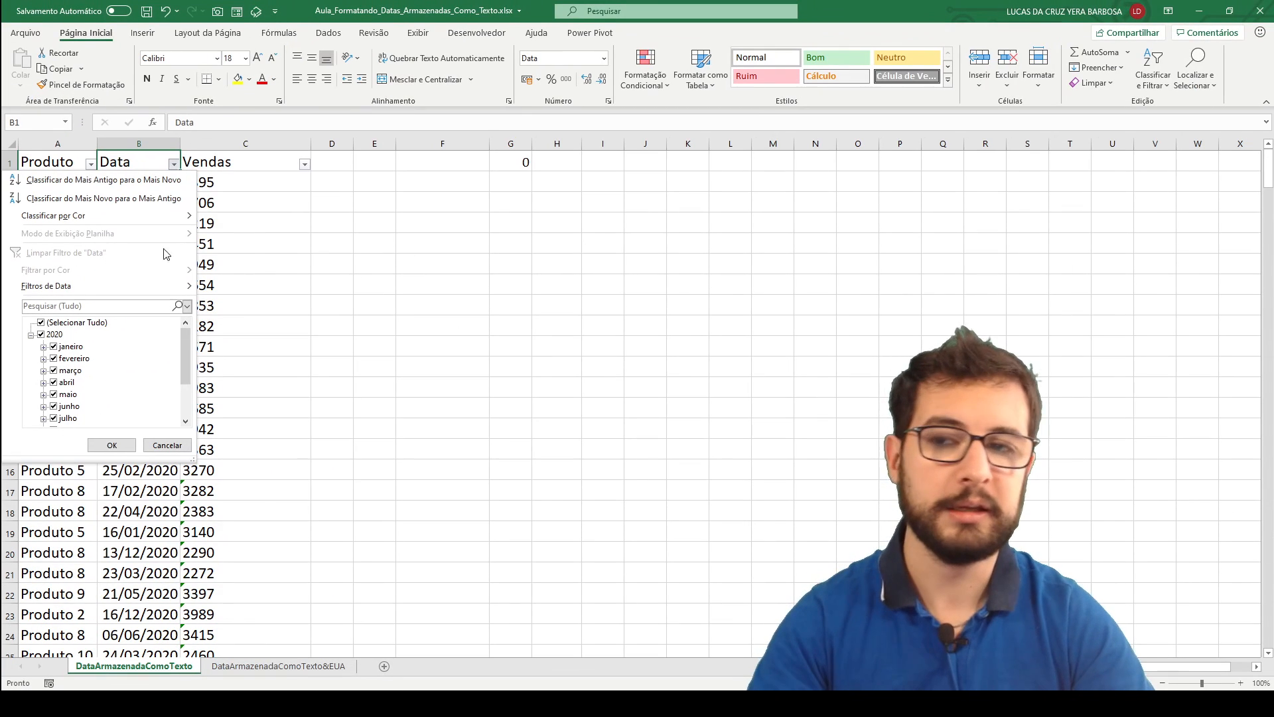
click(201, 602)
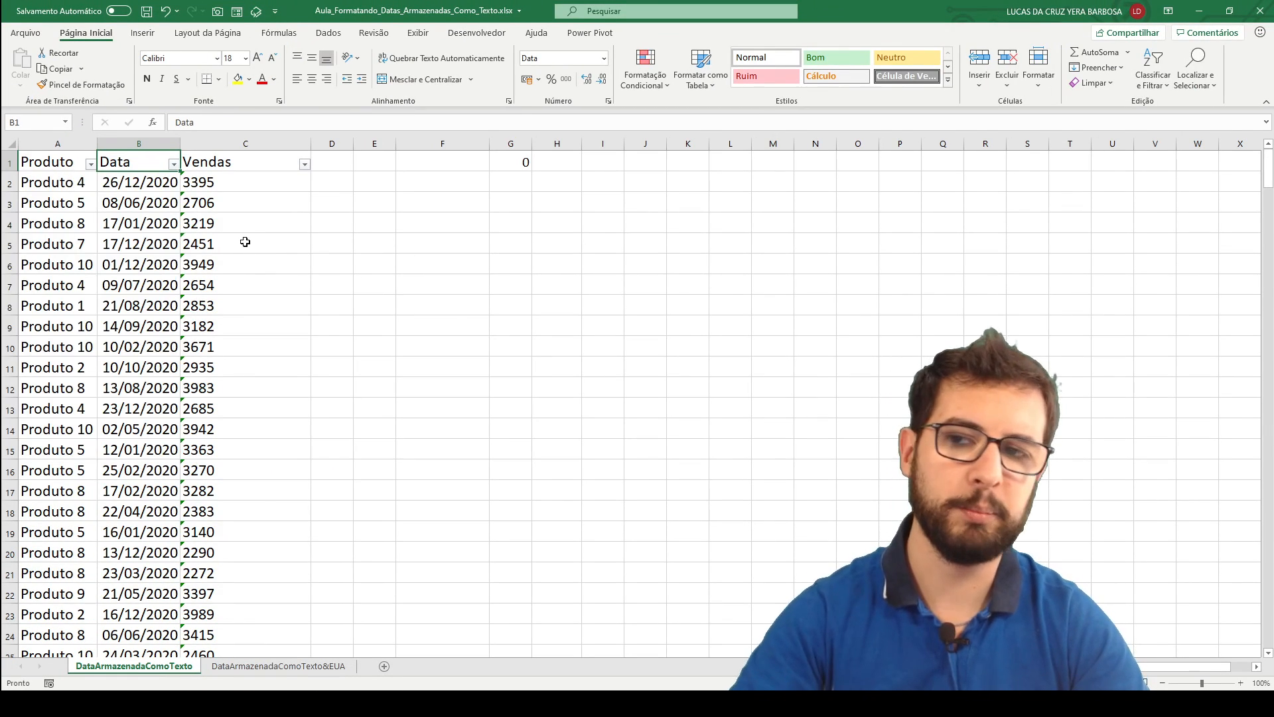
click(174, 191)
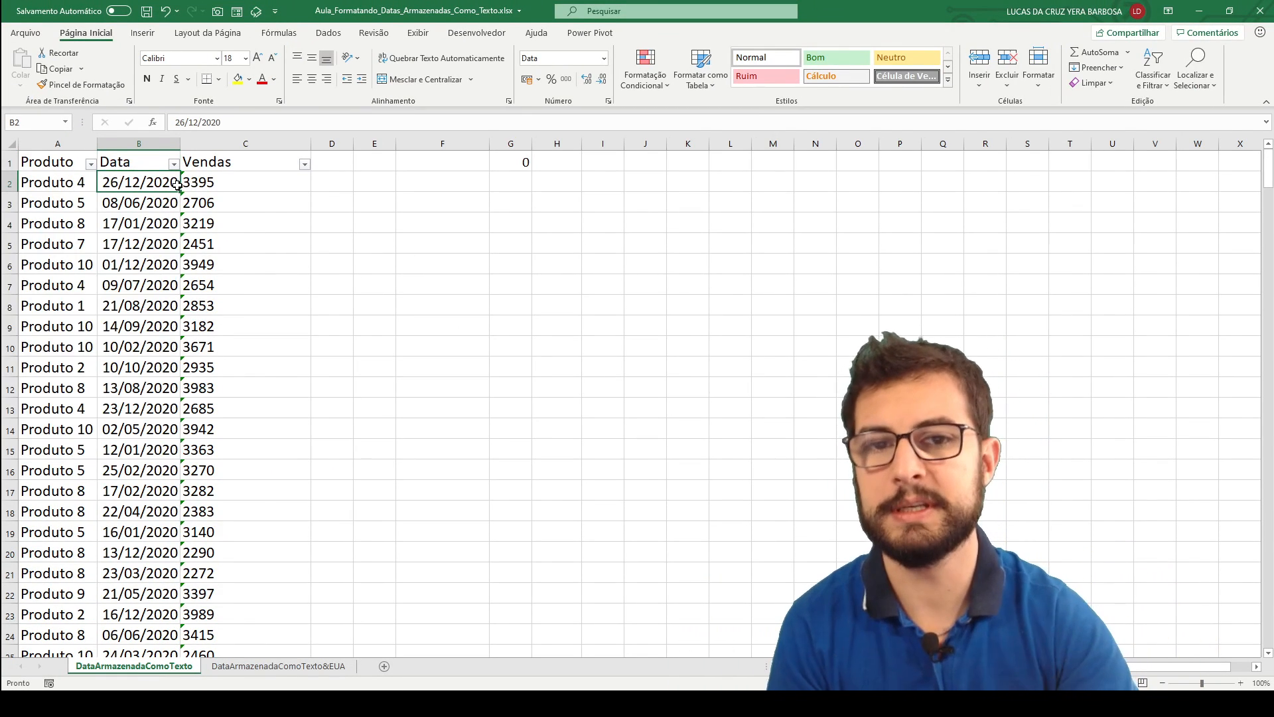
Enter the formula =SOMA(C2:C8) in cell F2 to total the first Vendas values.
click(225, 184)
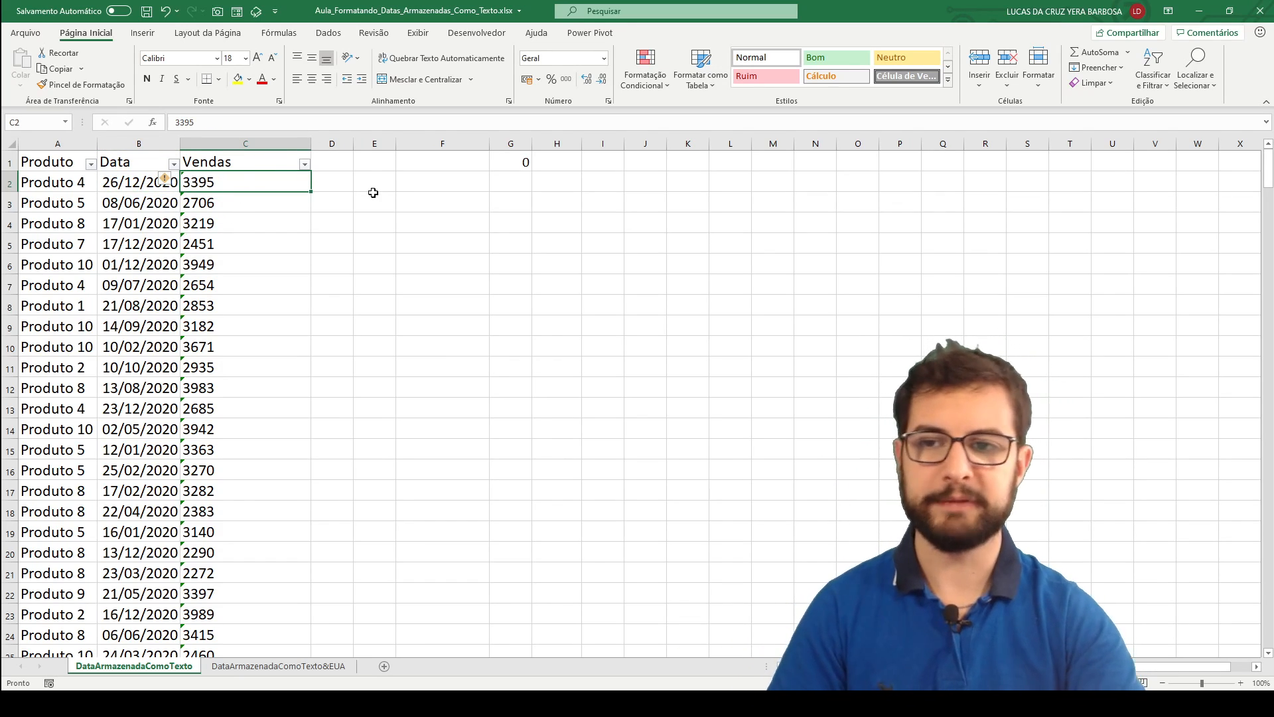
click(416, 185)
text(=SOMA()
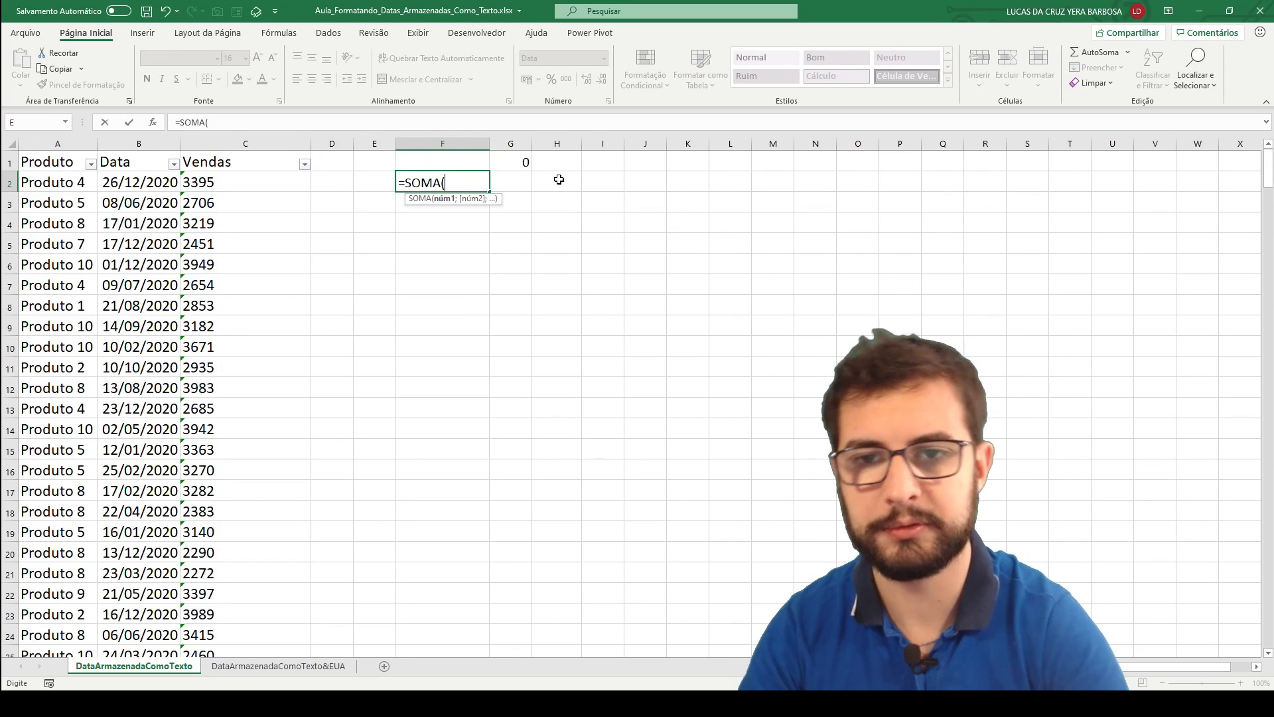
drag(237, 181, 242, 306)
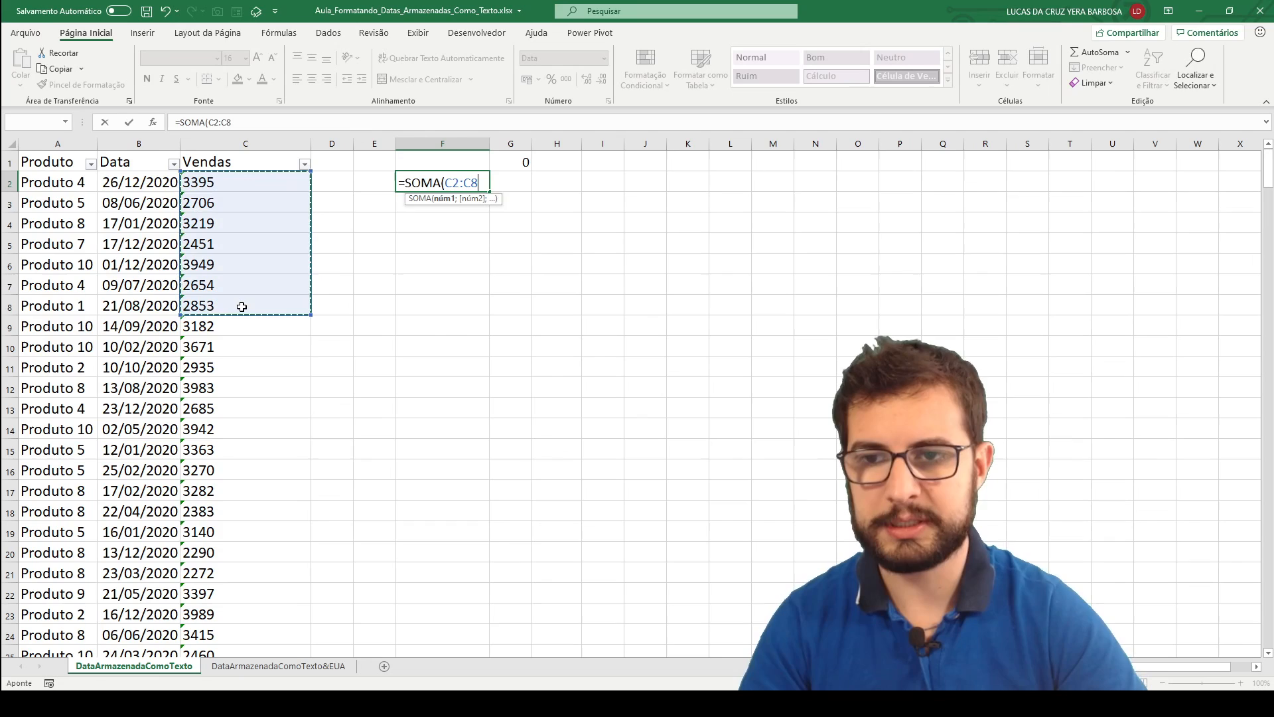
key(Return)
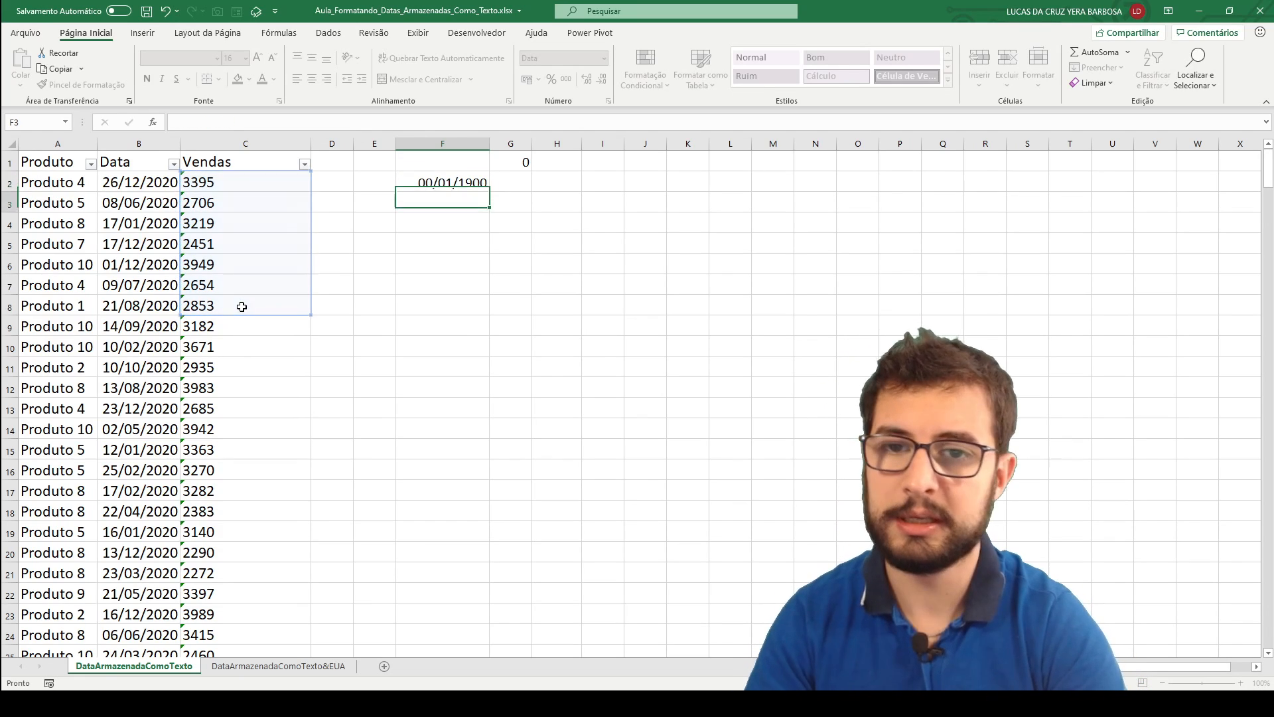
Set the number format of the sum in cell F2 to Geral.
click(455, 189)
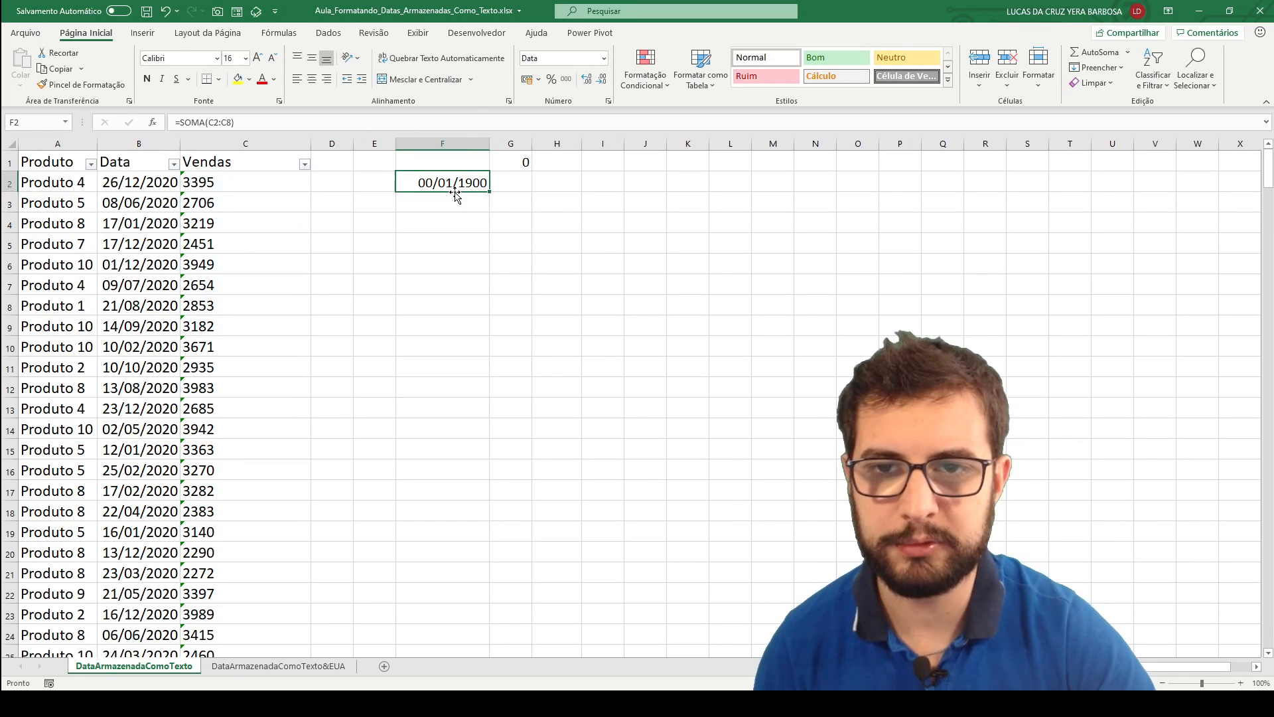
click(603, 64)
click(594, 79)
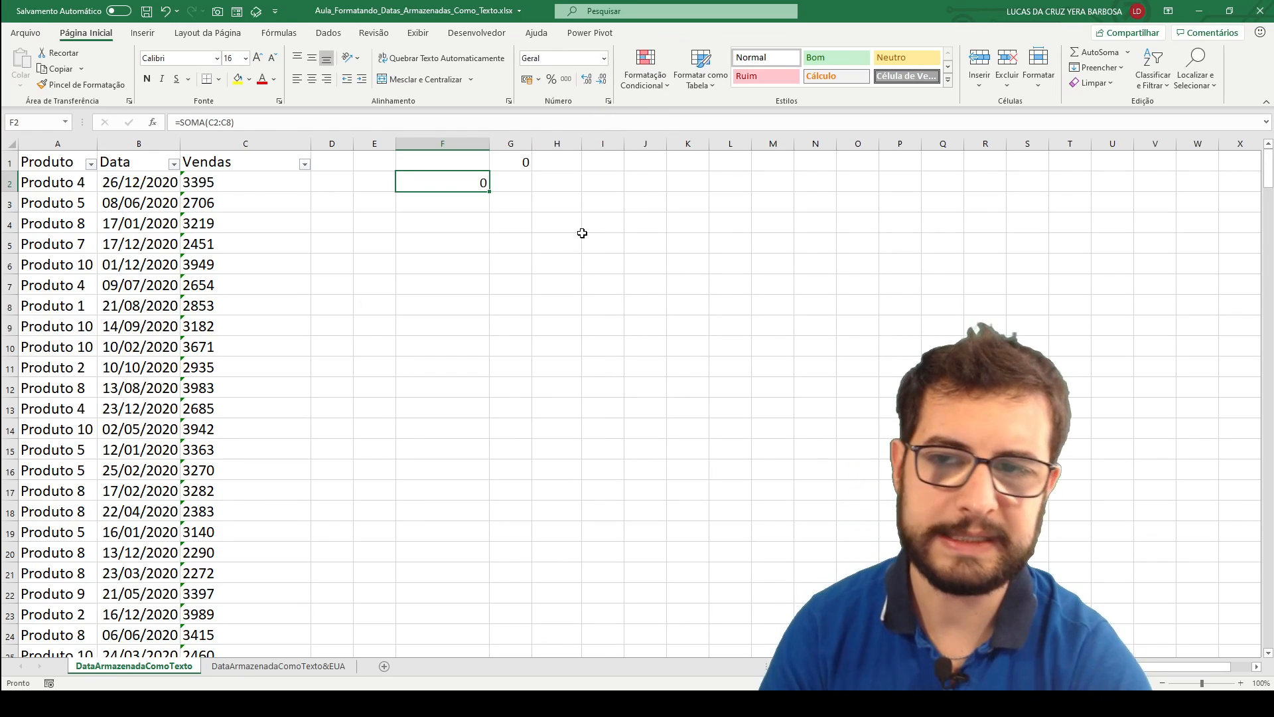
Convert the text-stored Vendas value in cell C2 to a number through its error-checking options.
drag(206, 181, 200, 265)
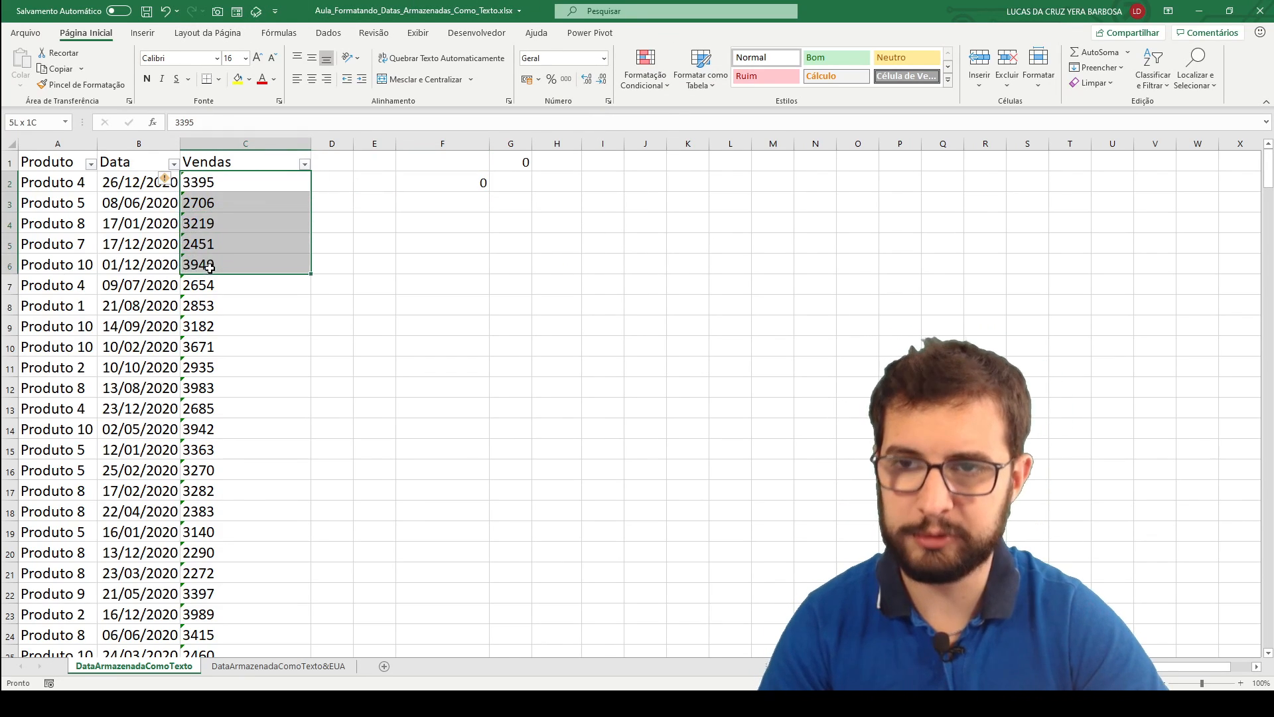
click(211, 183)
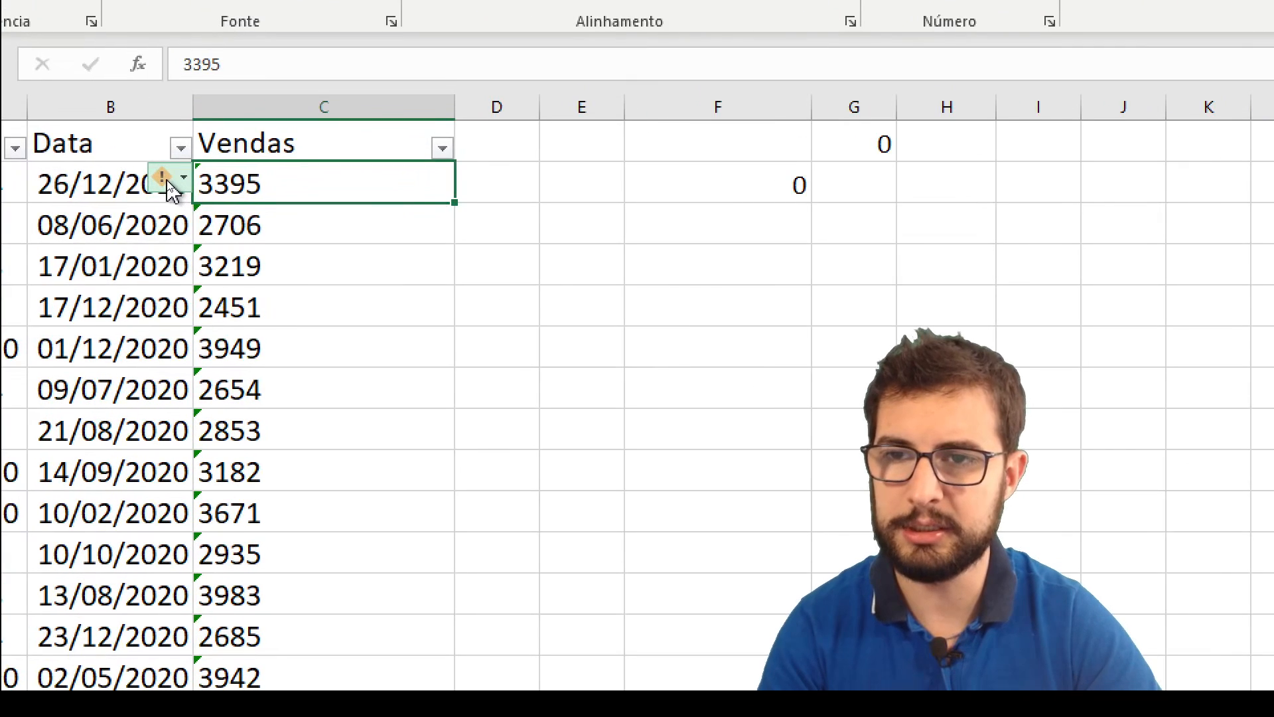
click(169, 183)
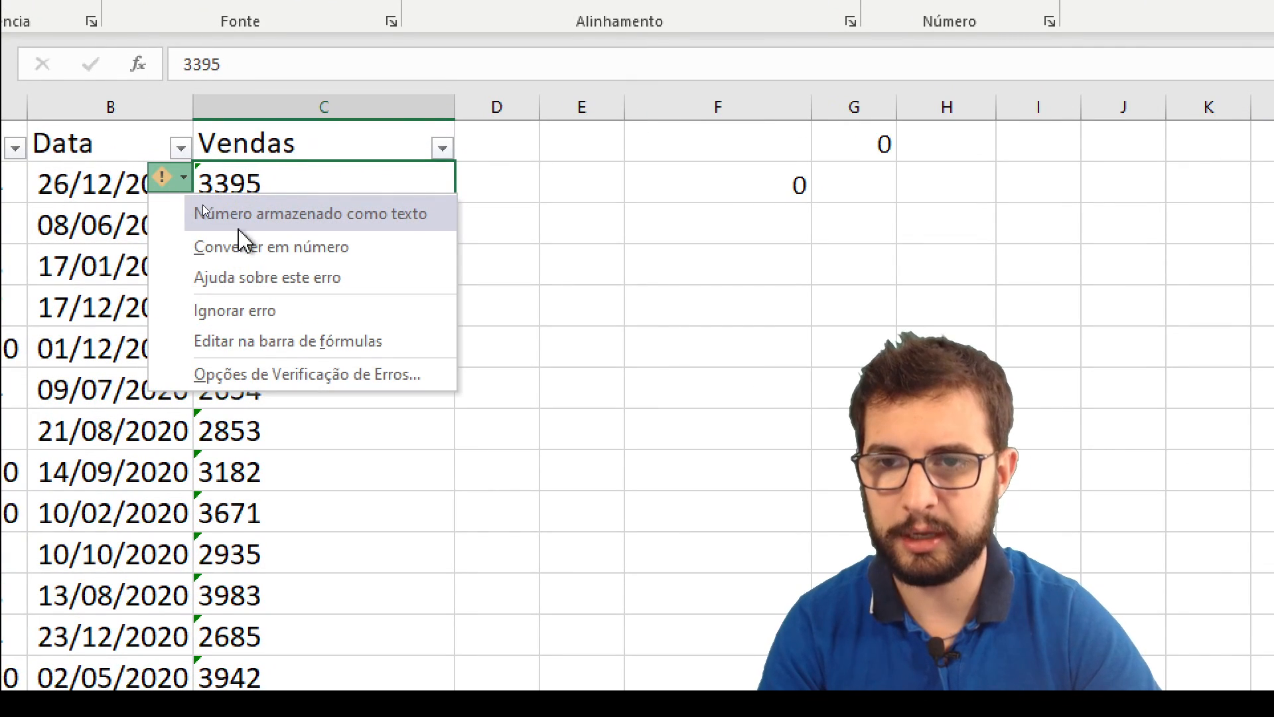
click(248, 252)
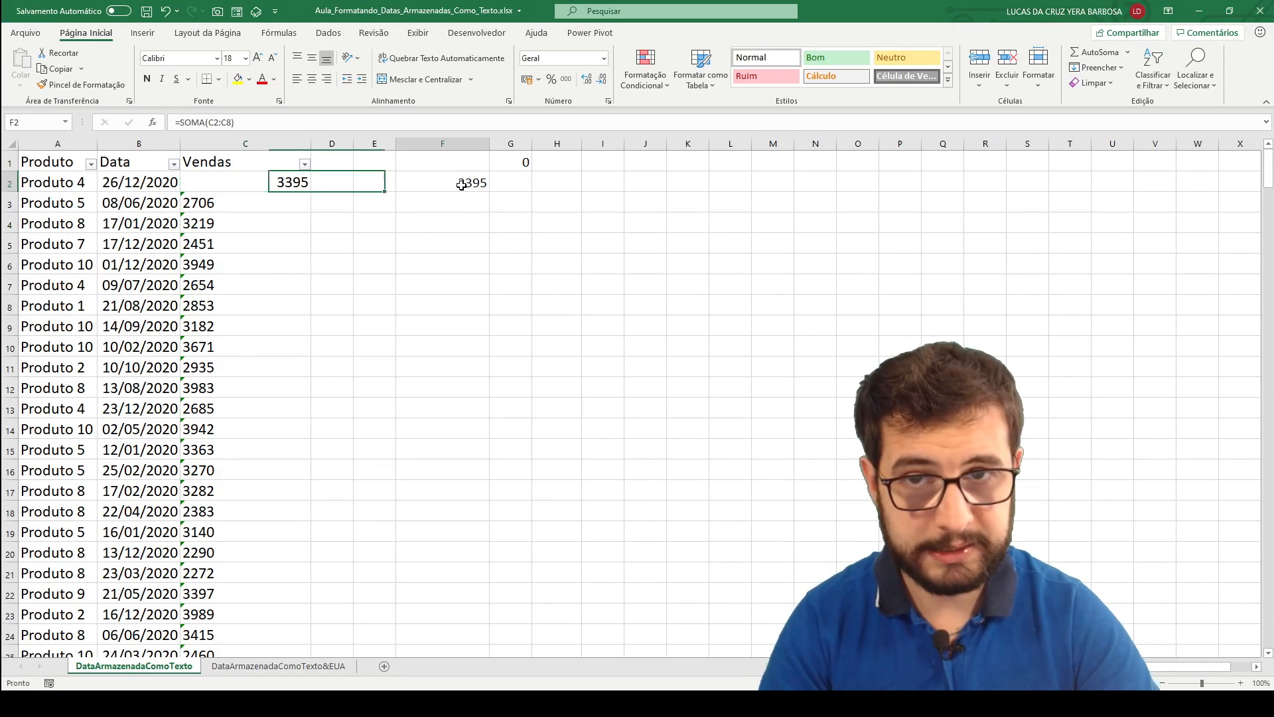
Delete the sum in F2 and add the 0 in G1 to all Vendas values from C2 down, using Paste Special with Valores and Adição.
click(756, 186)
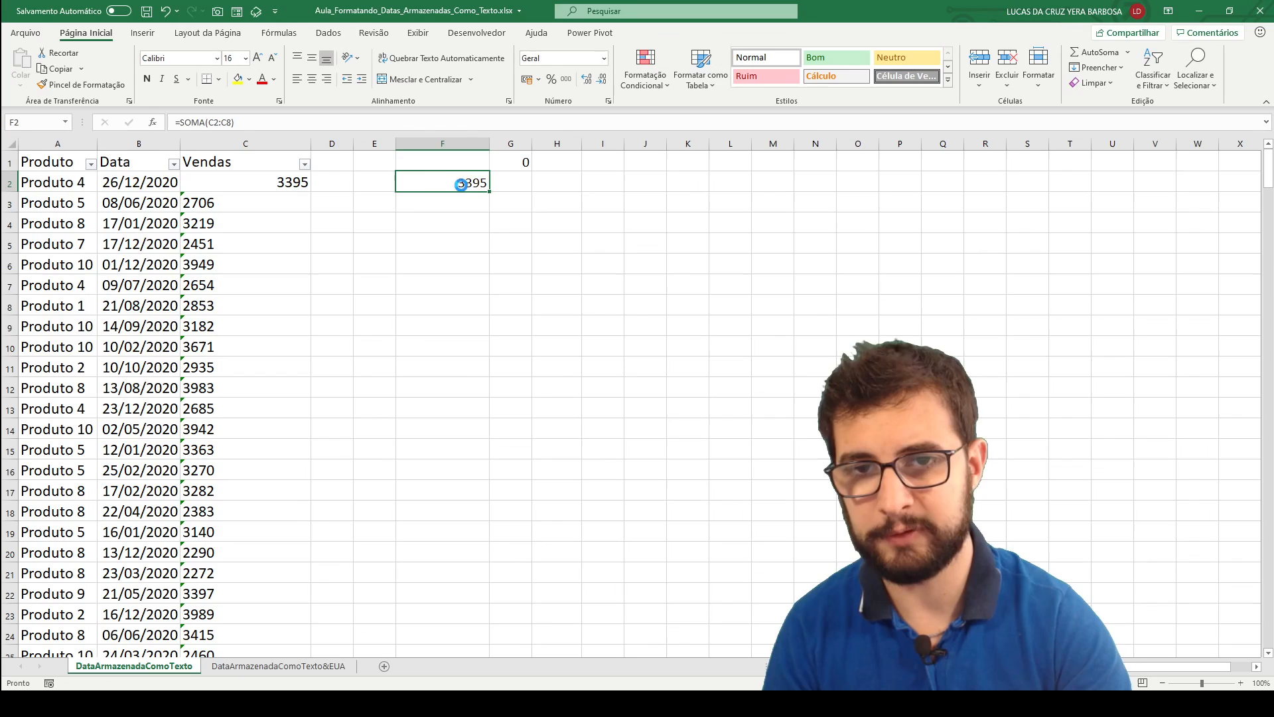
key(Delete)
click(523, 162)
key(ctrl+c)
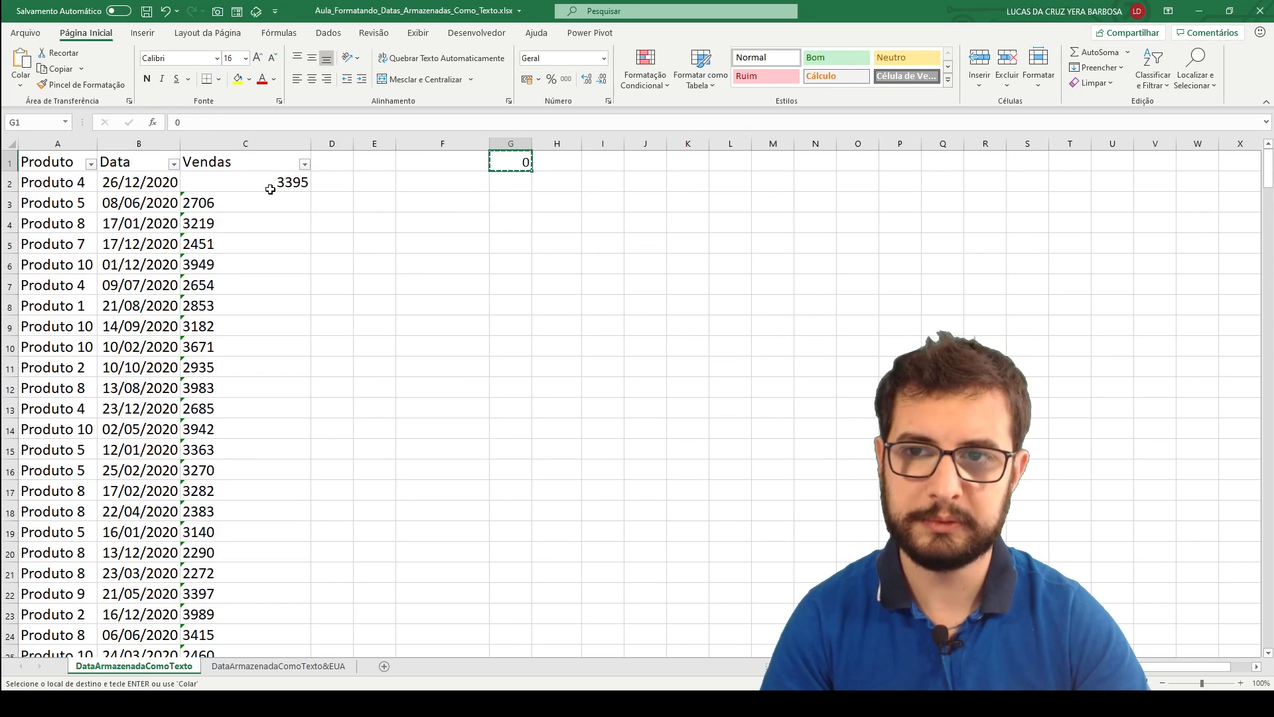
click(270, 186)
key(ctrl+shift+Down)
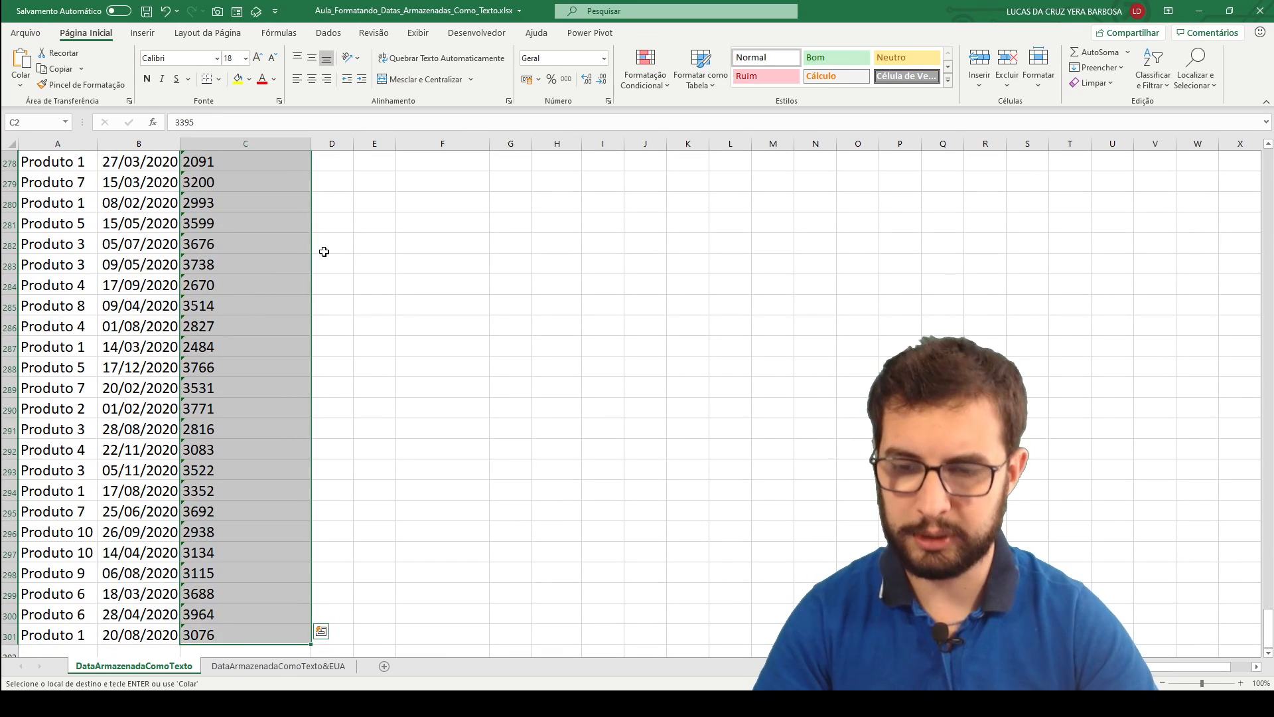
key(ctrl+alt+v)
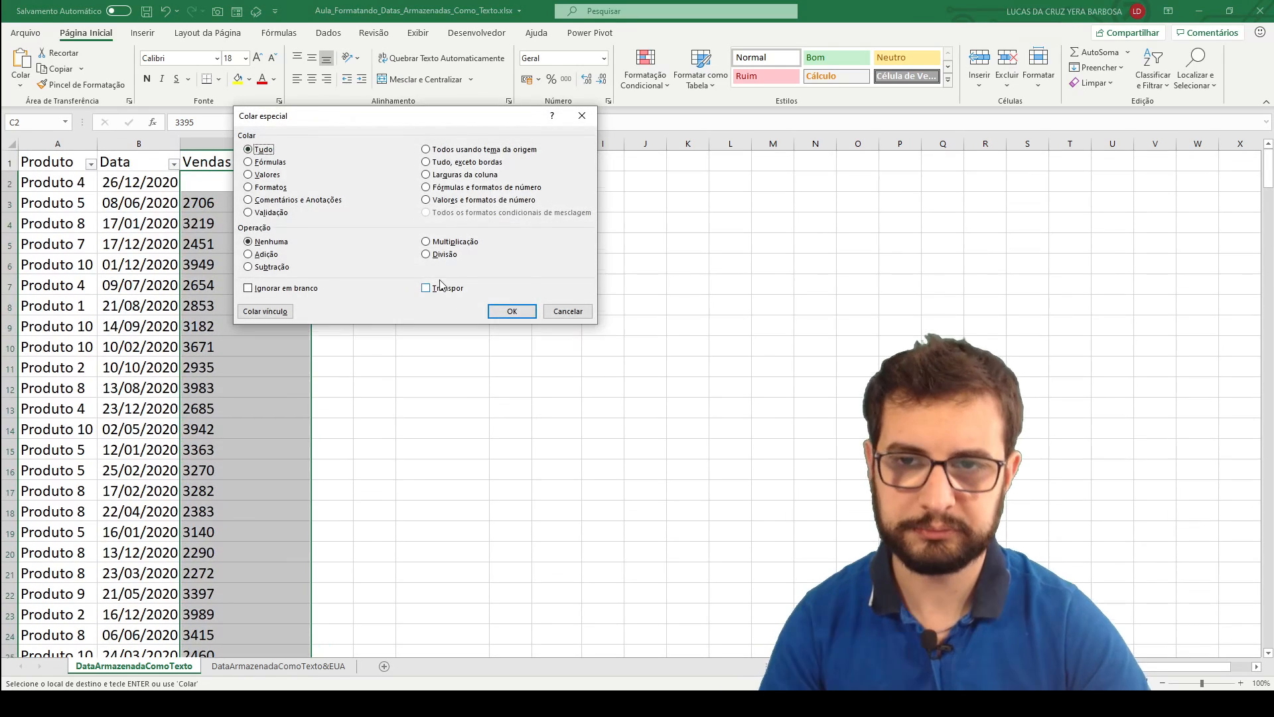
click(268, 176)
click(268, 257)
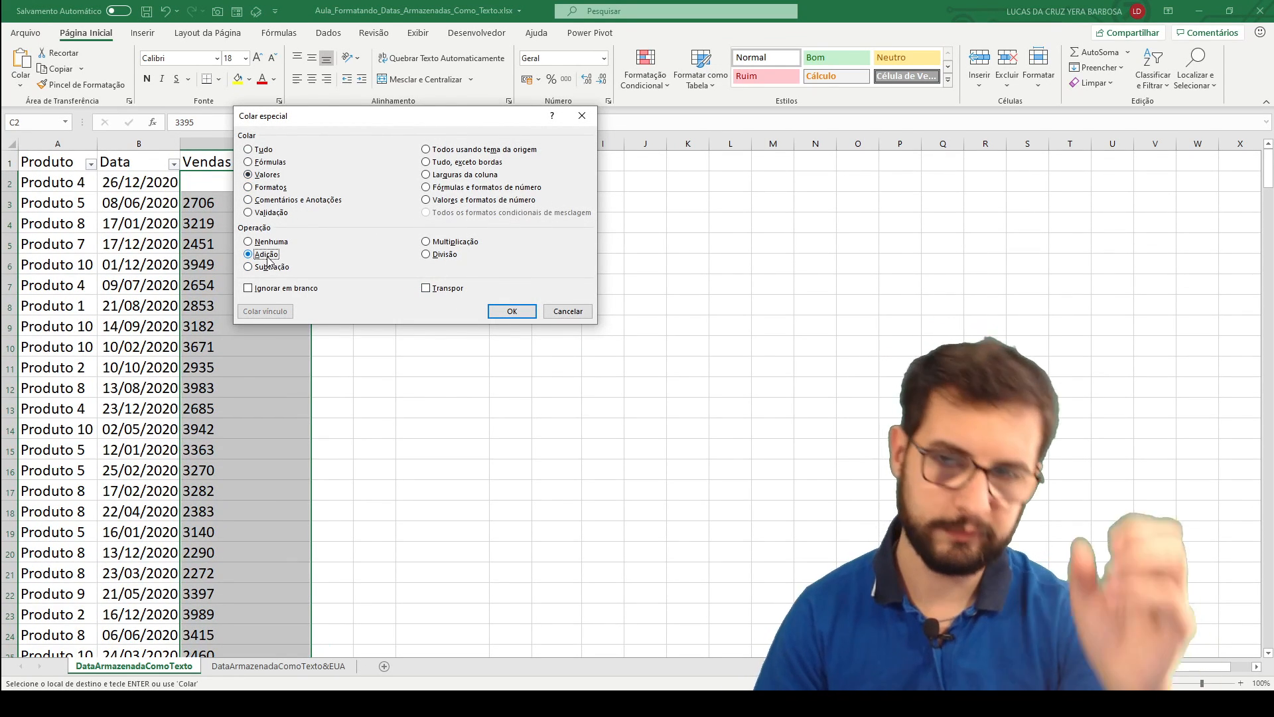
click(510, 312)
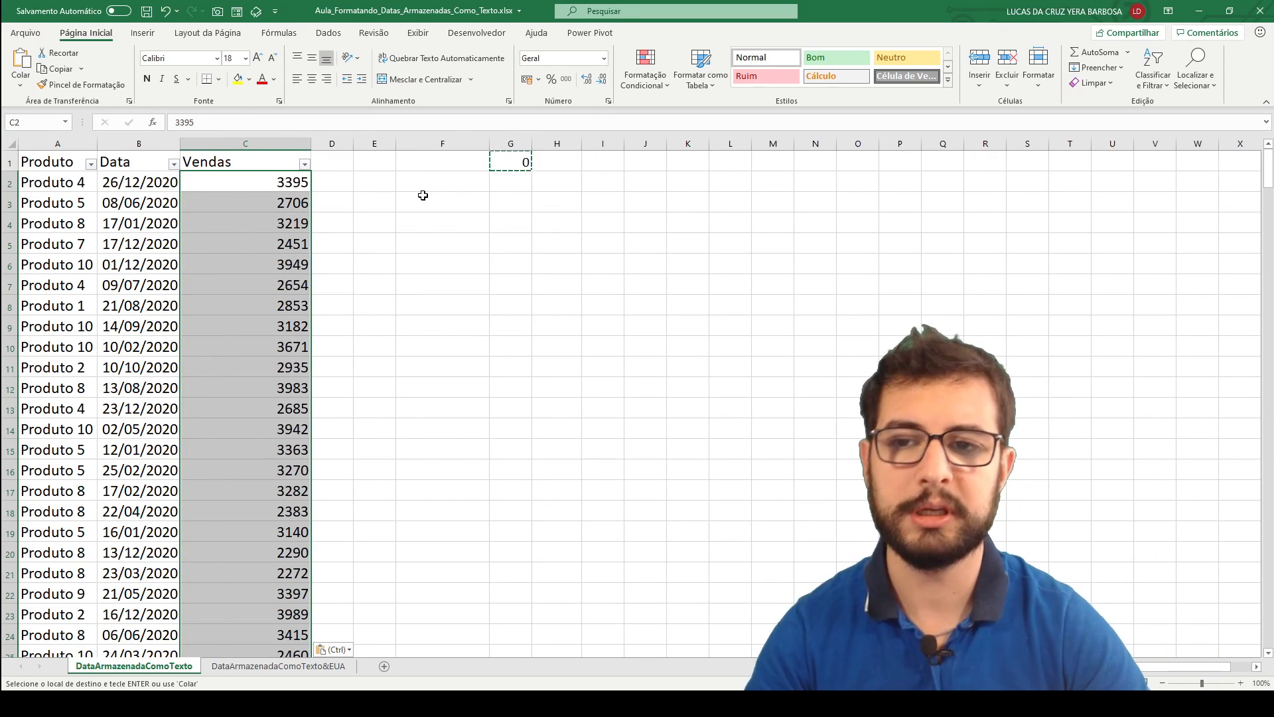
Enter the formula =SOMA(C7:C16) in cell F4 to test the converted Vendas numbers.
key(Escape)
click(446, 218)
text(=SOMA()
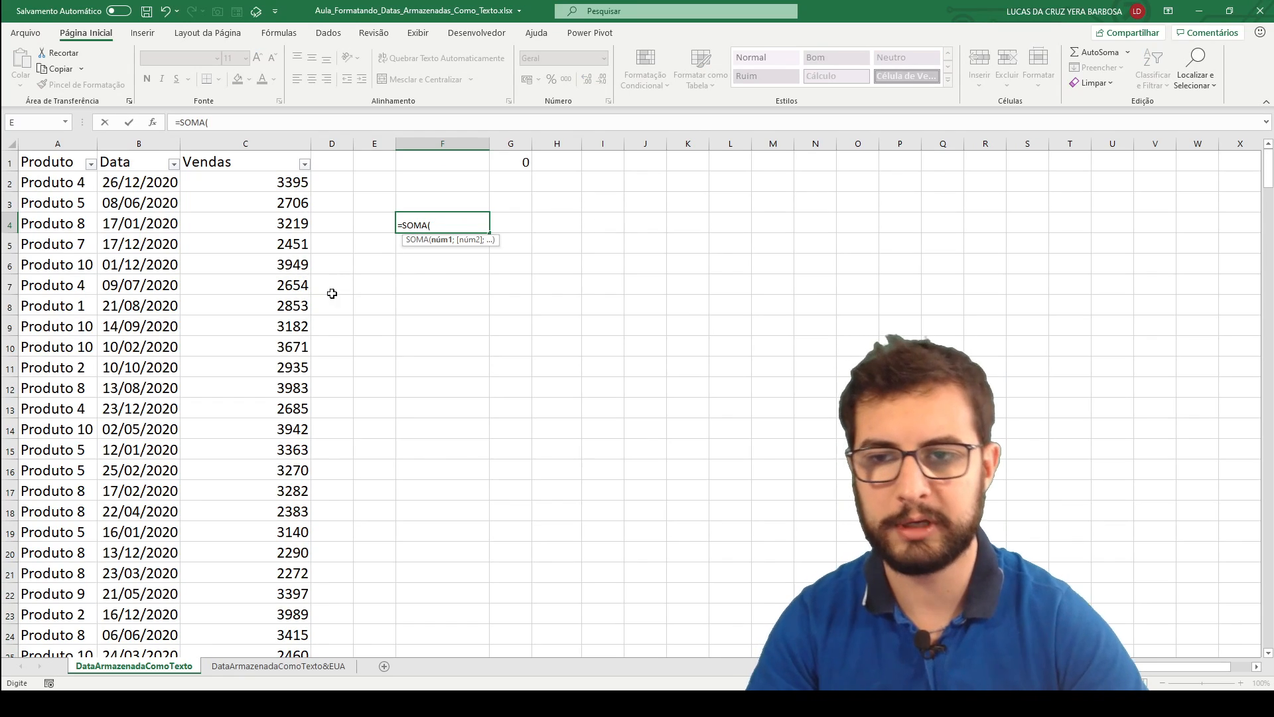
drag(280, 285, 286, 463)
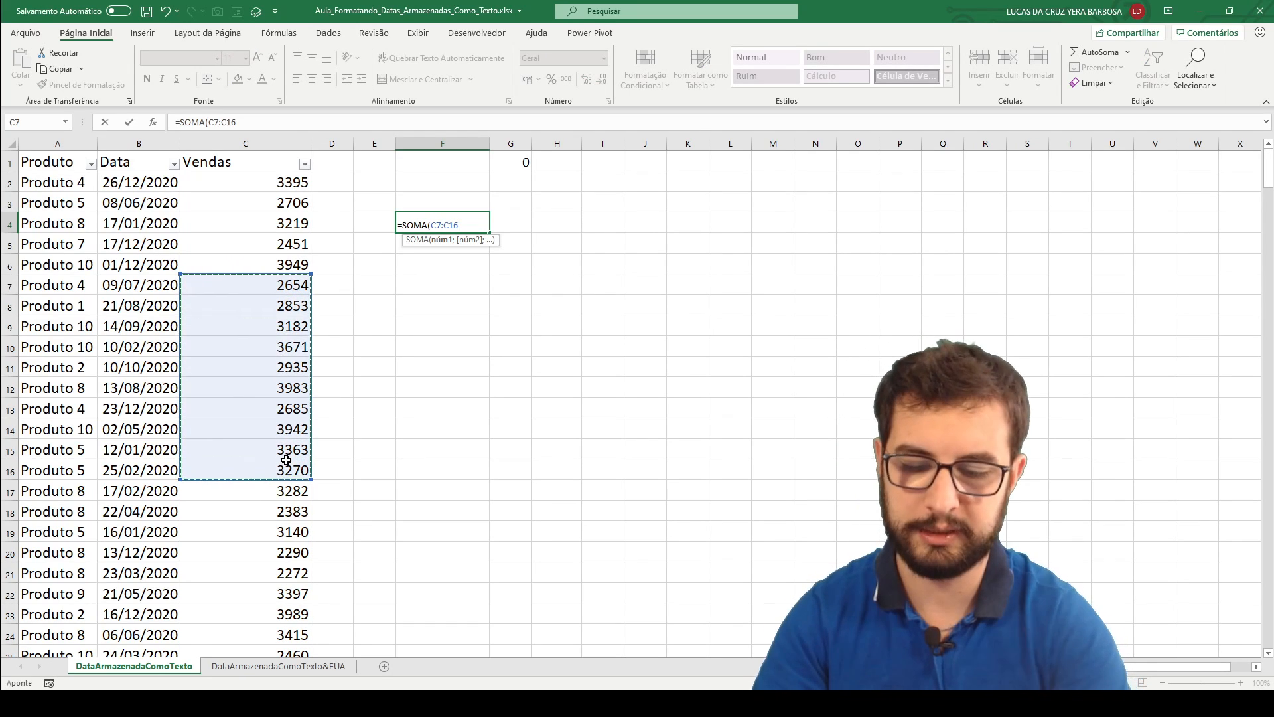
key(Return)
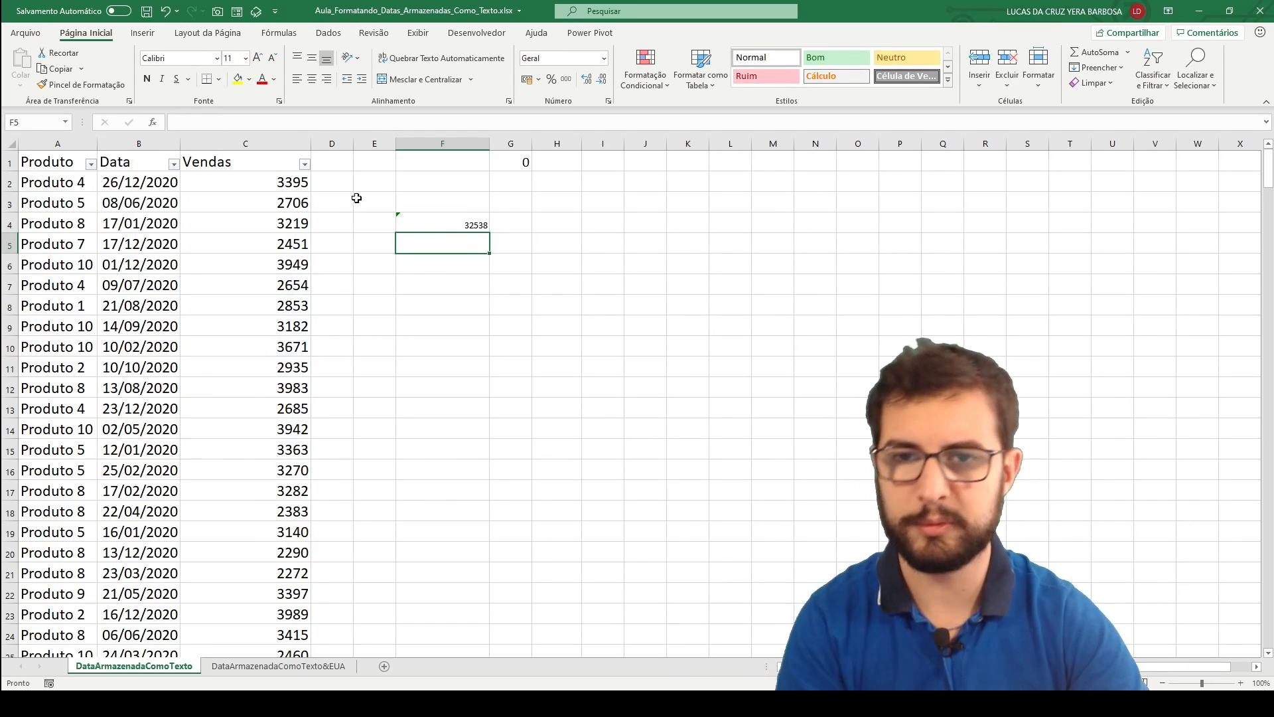
Enlarge the font of the sum in cell F4 to size 18.
click(446, 227)
click(258, 61)
click(259, 61)
click(258, 61)
click(258, 61)
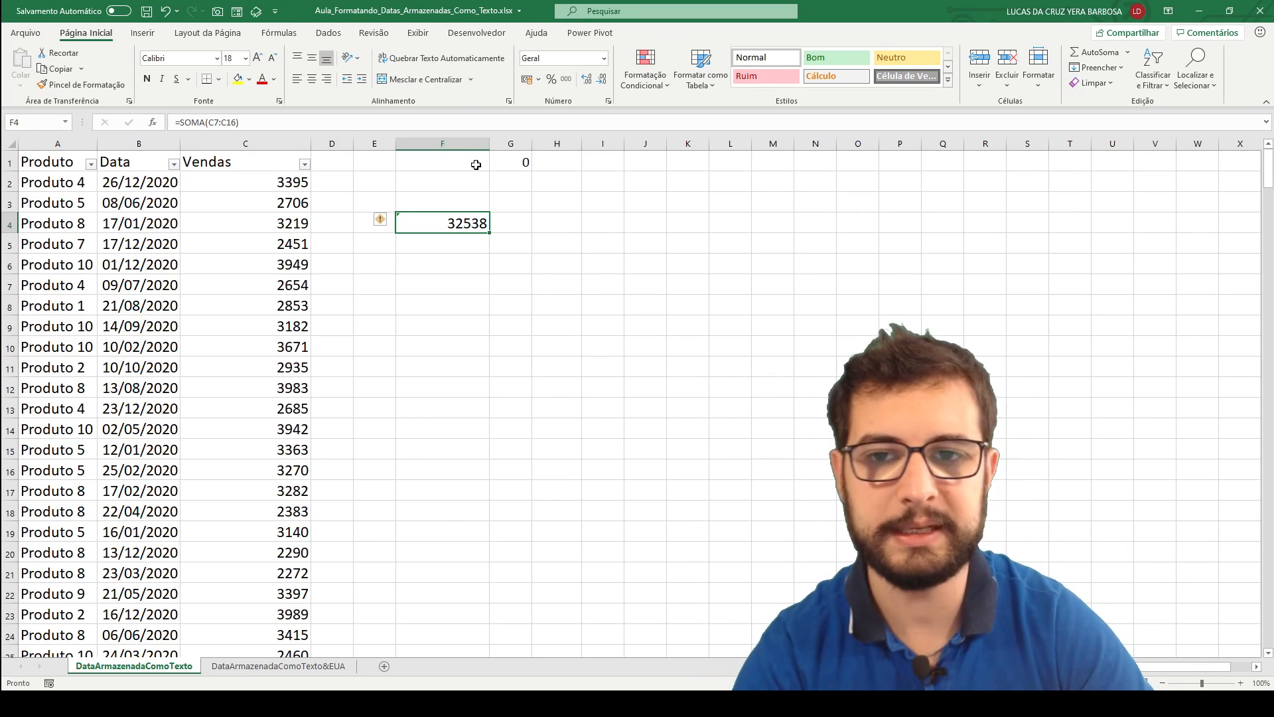
Delete the test sum in cell F4 and the helper 0 in cell G1.
drag(458, 160, 538, 239)
key(Delete)
click(135, 166)
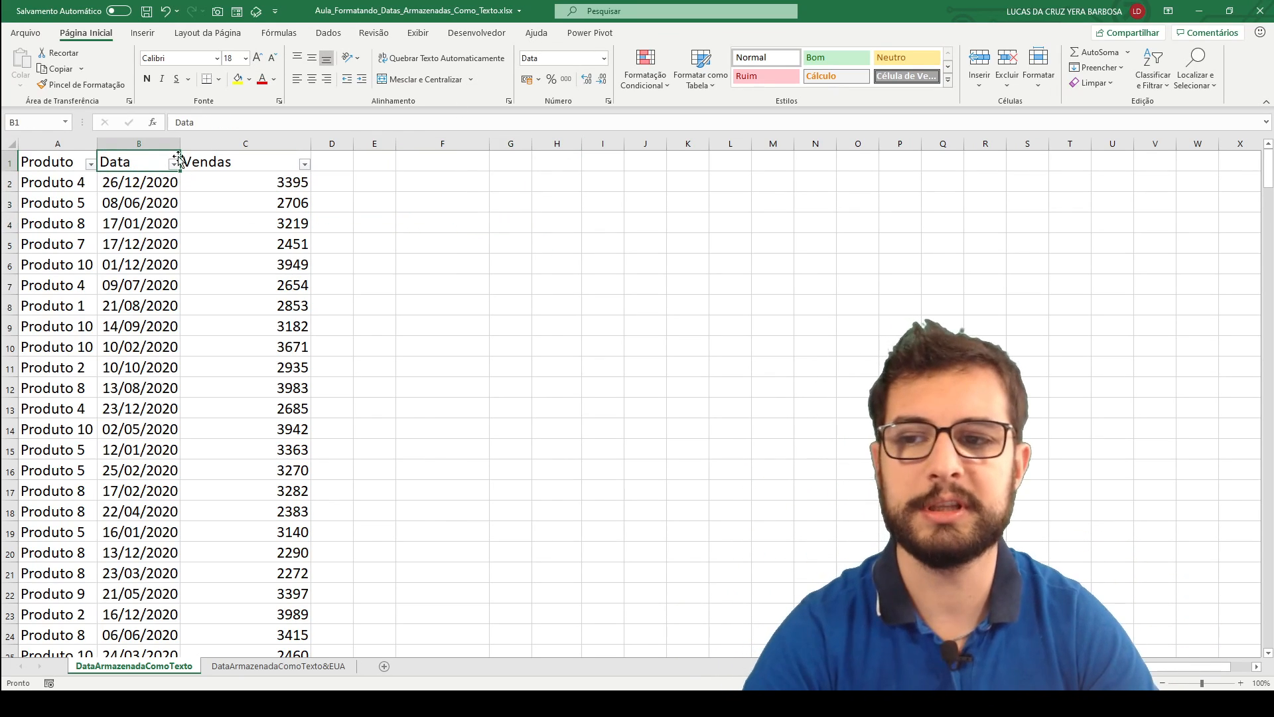
key(Down)
click(221, 187)
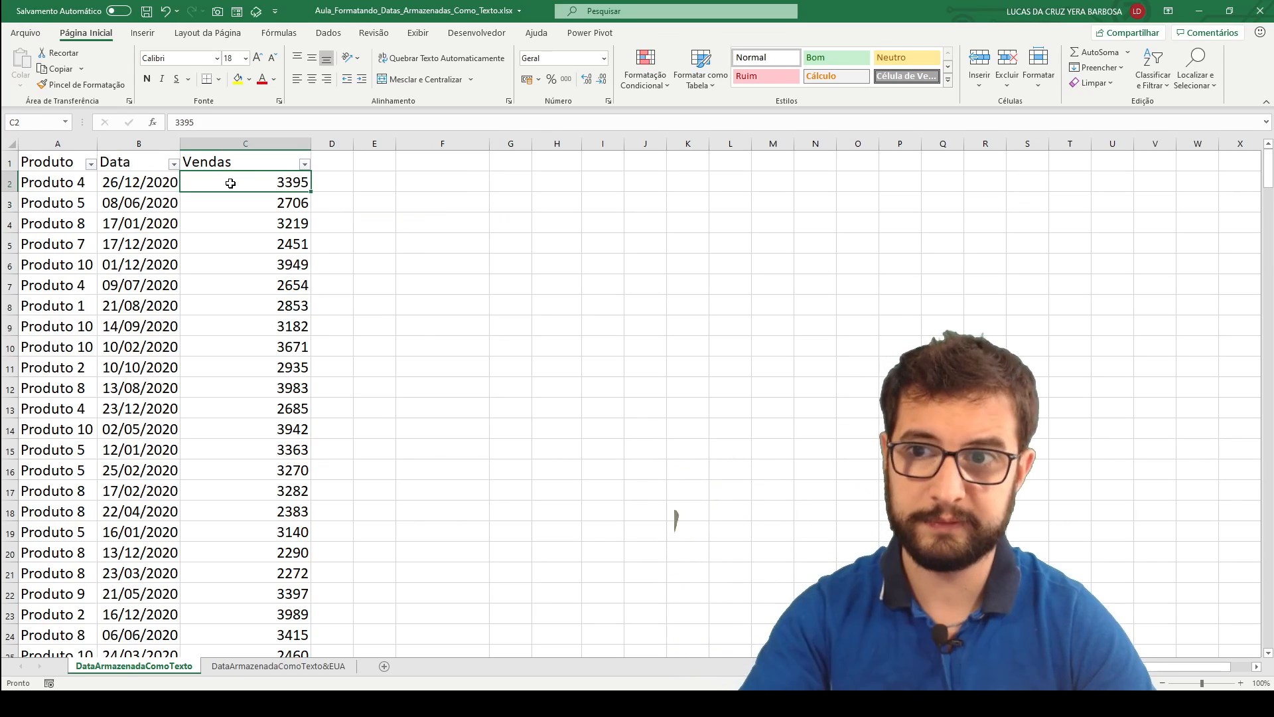
click(124, 183)
click(112, 152)
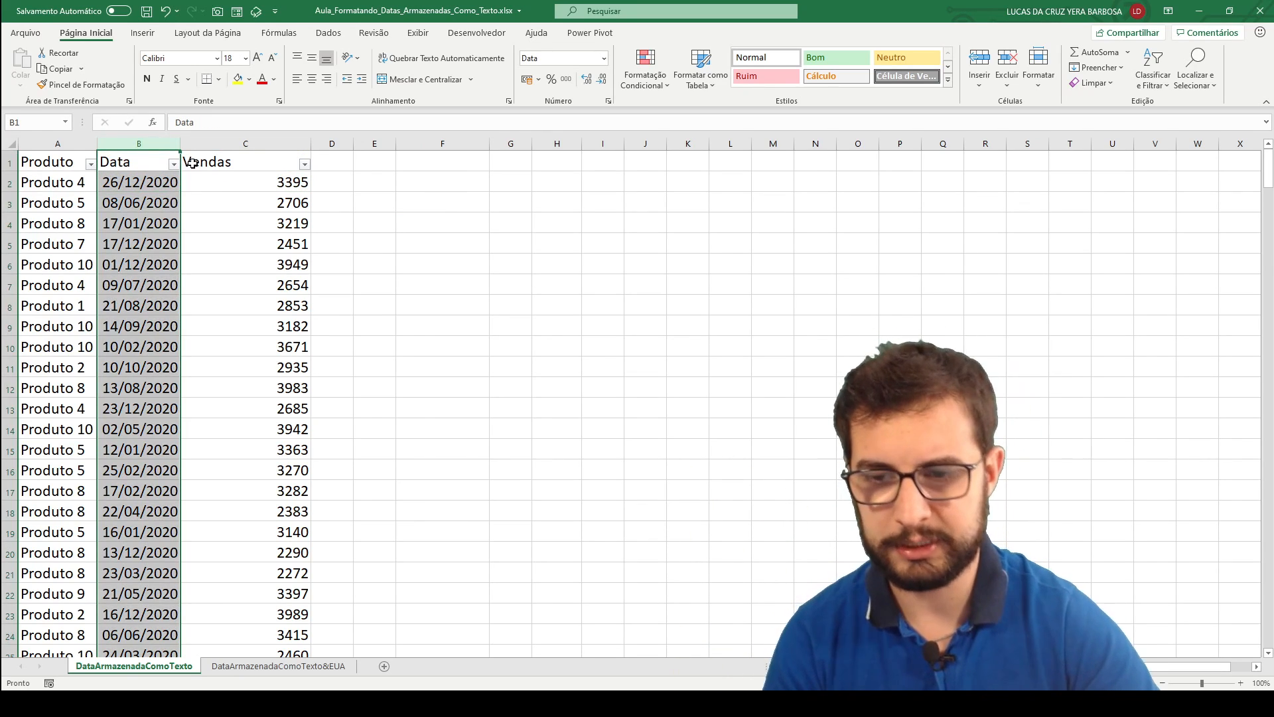
click(330, 371)
In the DataArmazenadaComoTexto&EUA sheet, widen the Data column and start Texto para Colunas on it with the Delimitado data type.
click(259, 667)
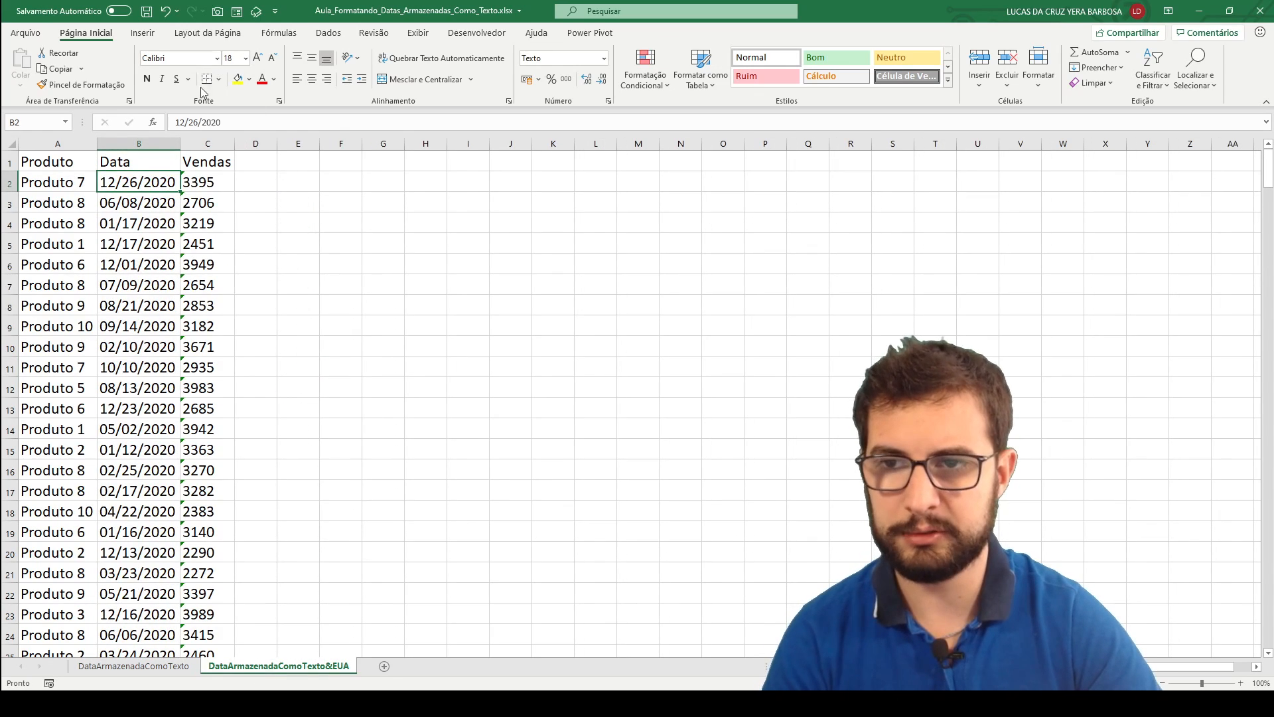
drag(179, 141, 257, 141)
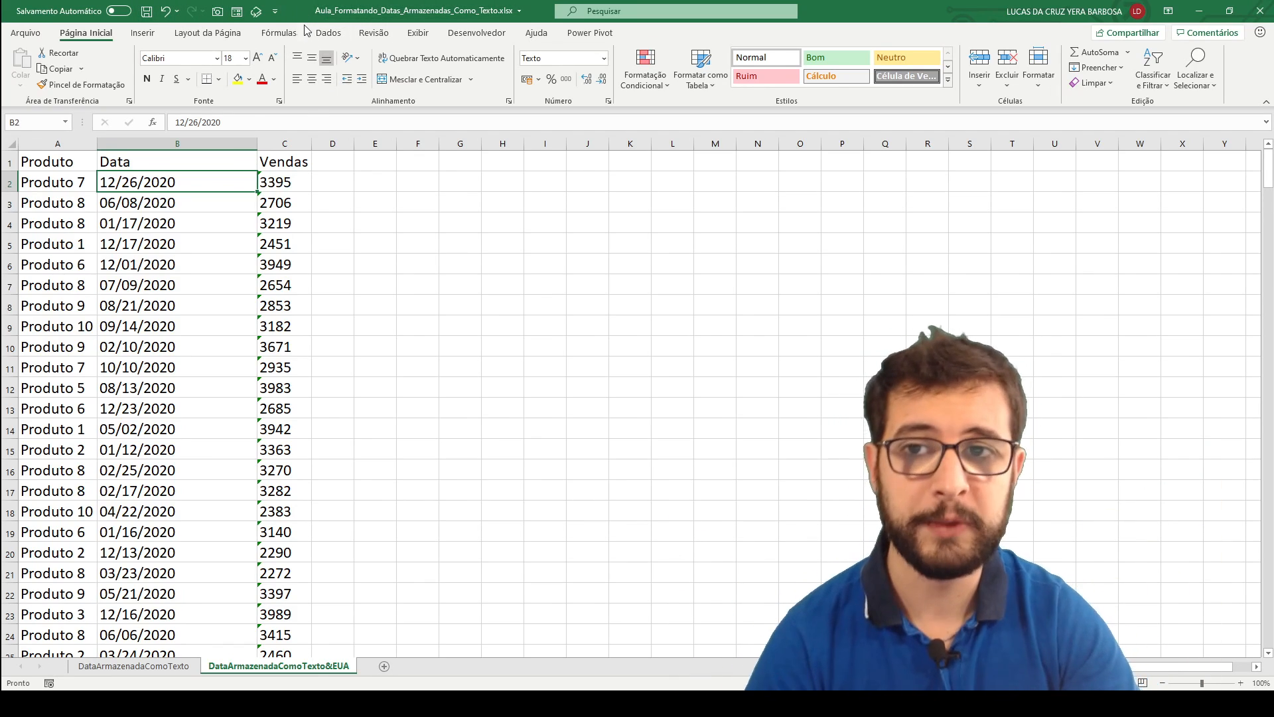
click(324, 33)
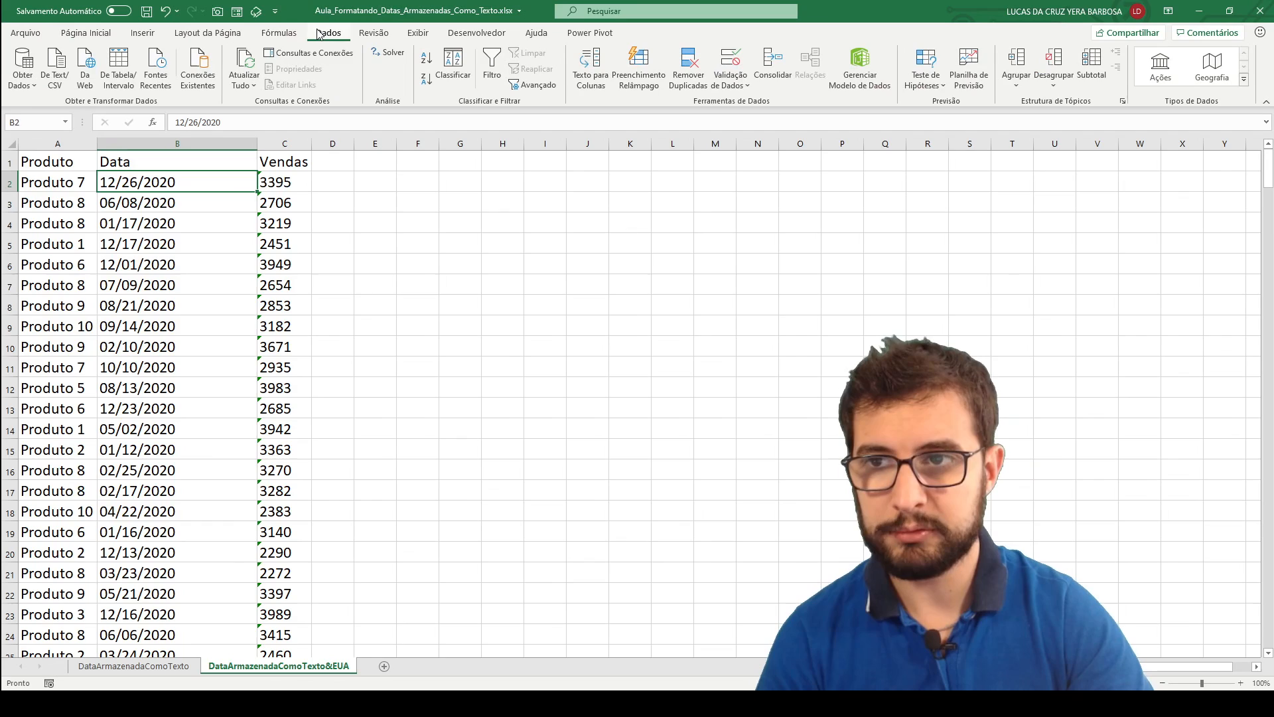
click(193, 147)
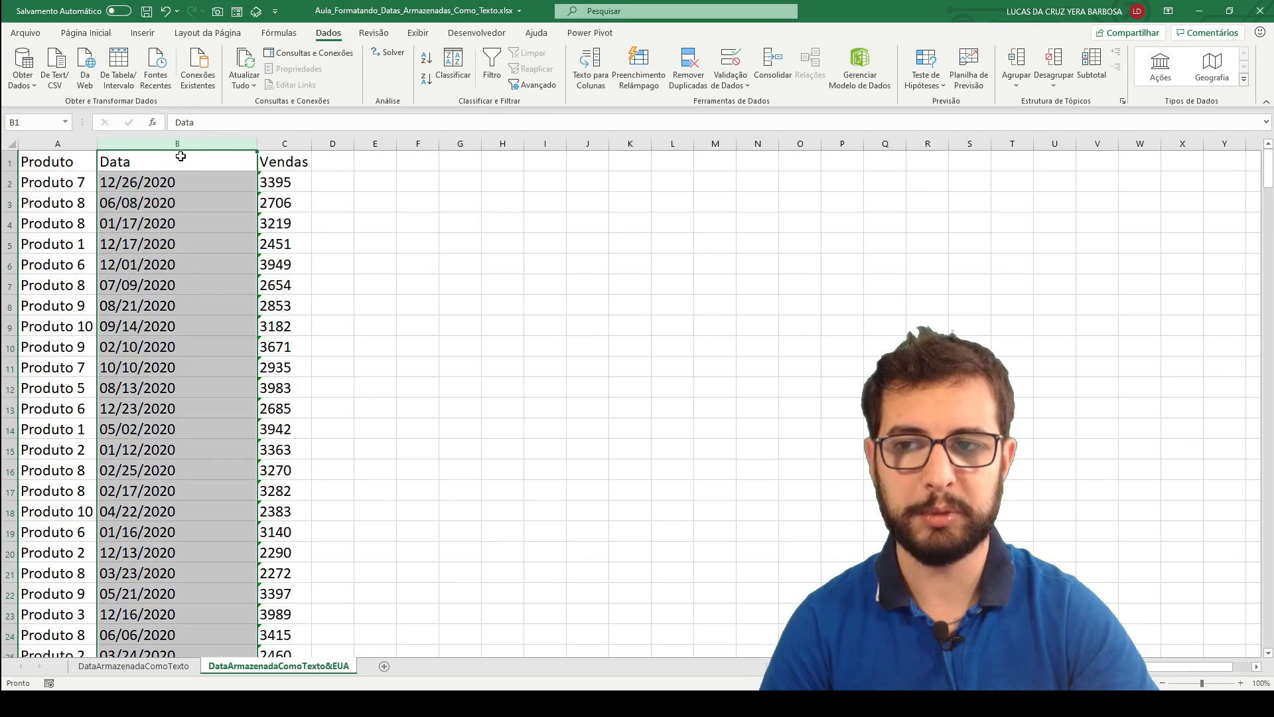
click(592, 67)
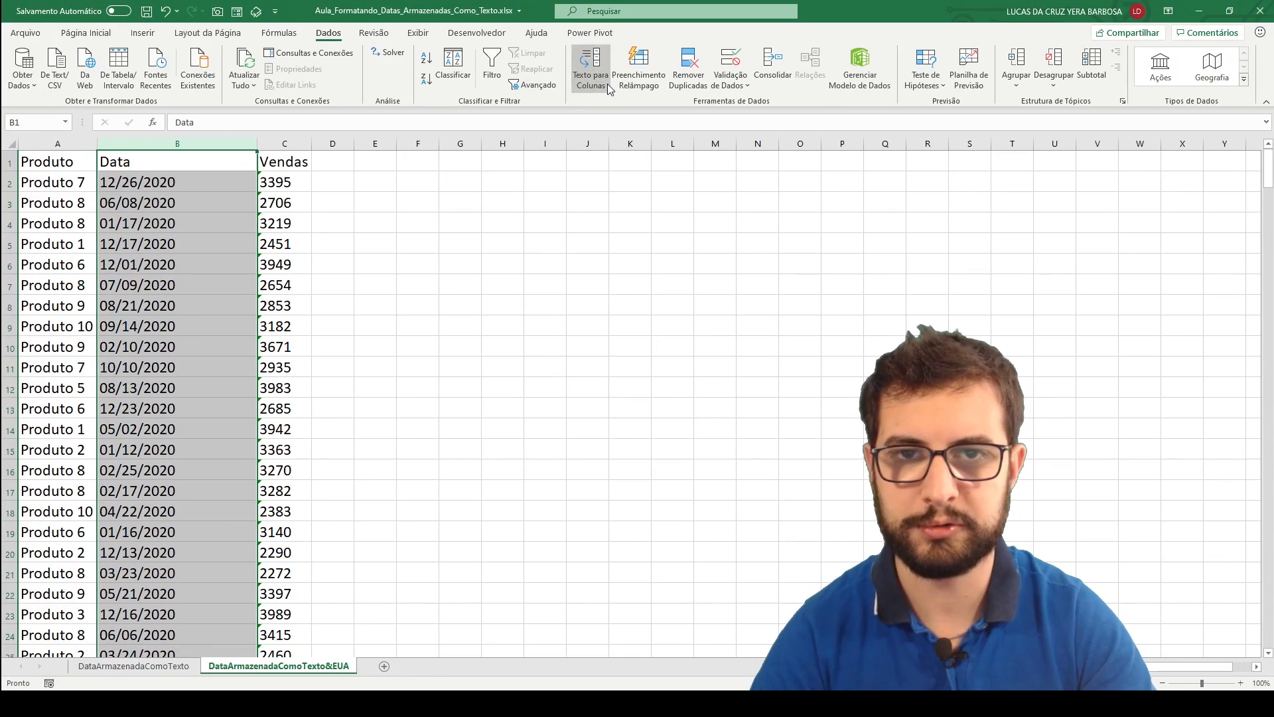
click(607, 85)
drag(365, 85, 497, 78)
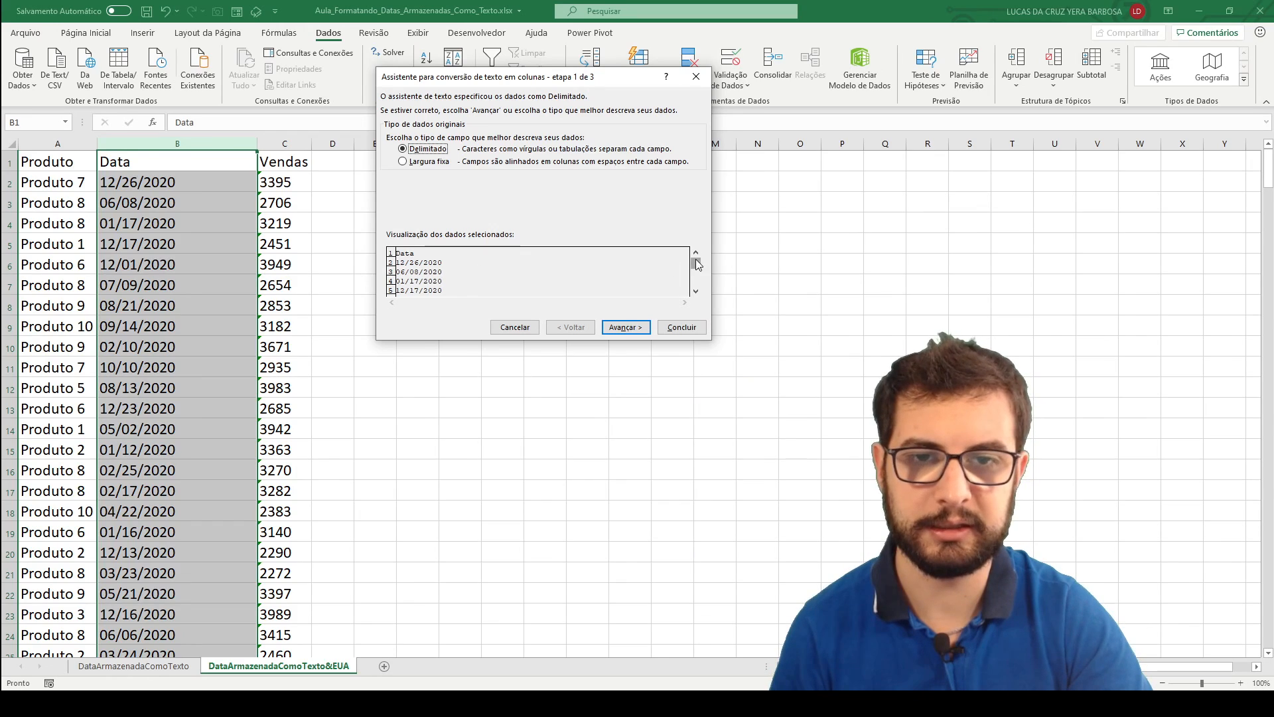
mouse_move(696, 262)
mouse_down()
mouse_move(698, 294)
mouse_move(695, 257)
mouse_up()
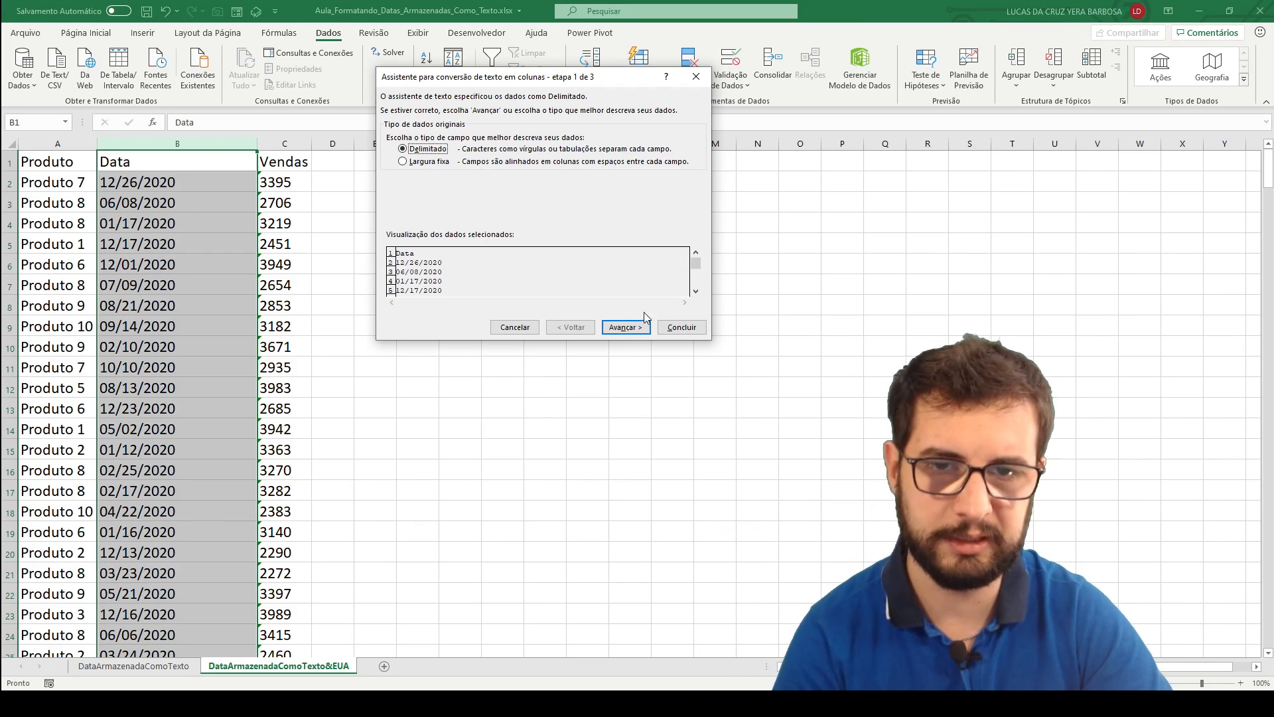
click(626, 328)
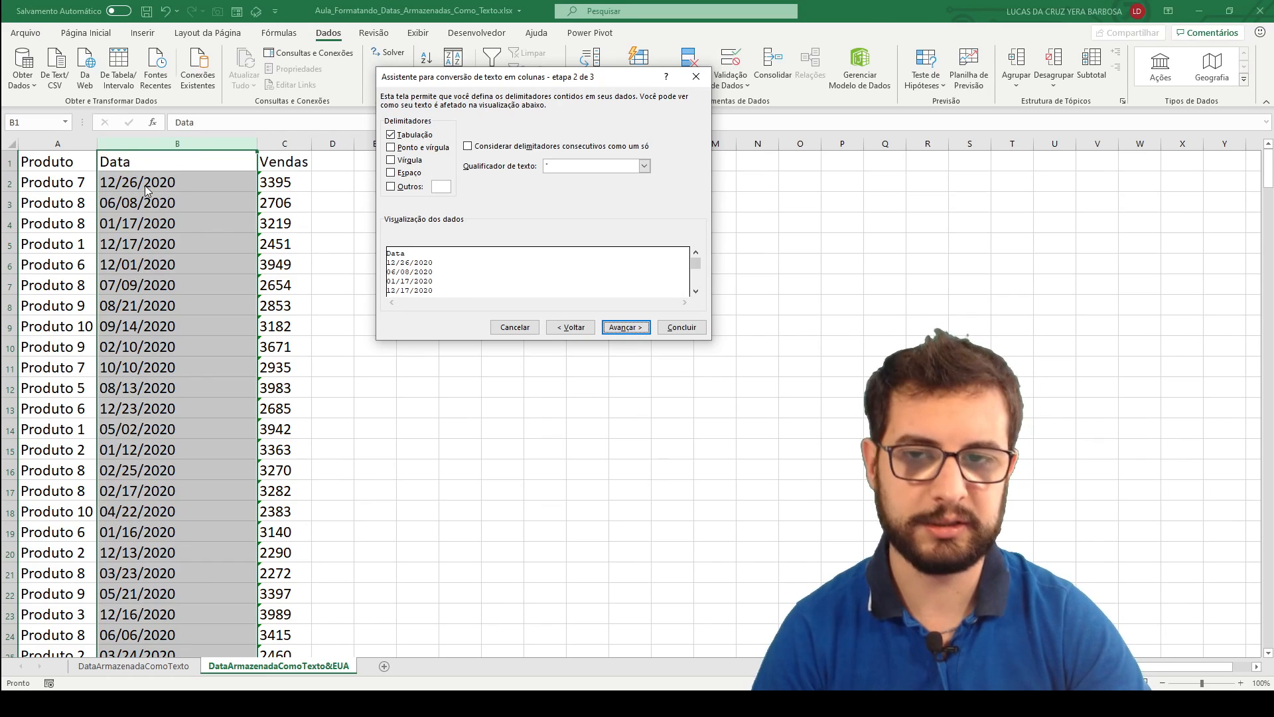
Keep Tabulação as the only delimiter for the text-to-columns conversion and continue to the column format stage.
click(391, 135)
click(392, 147)
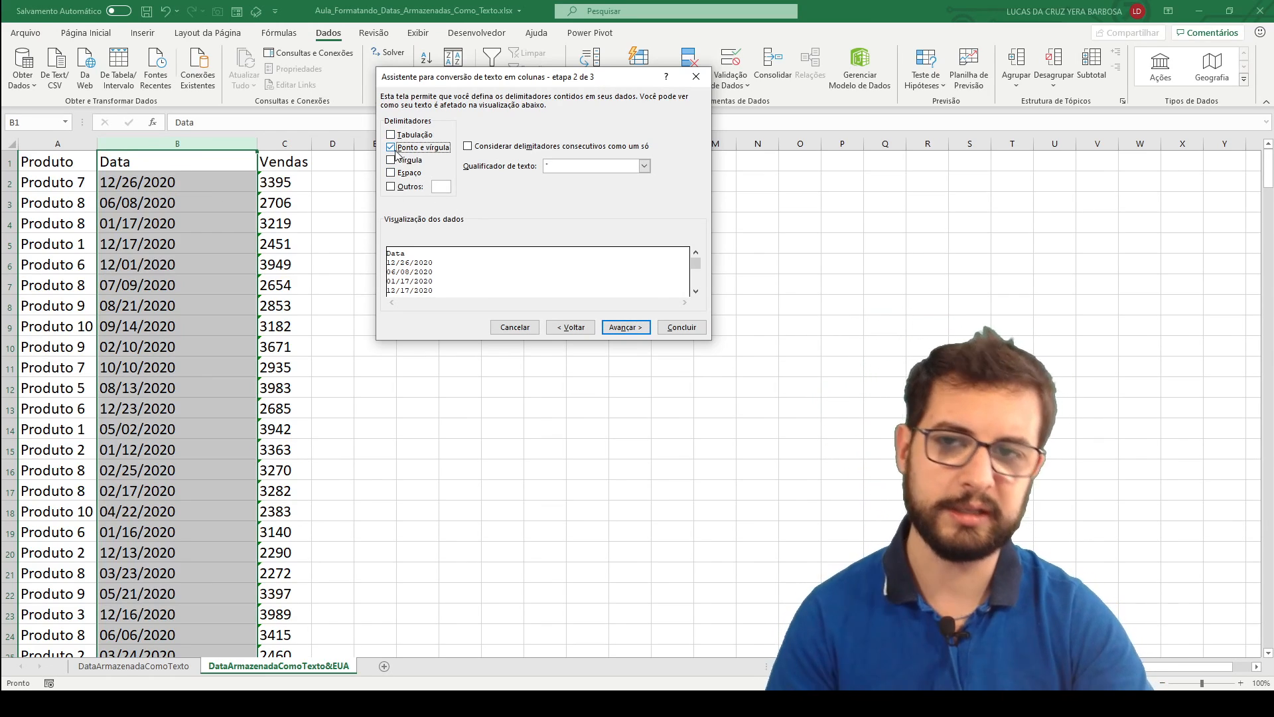
click(392, 147)
click(392, 135)
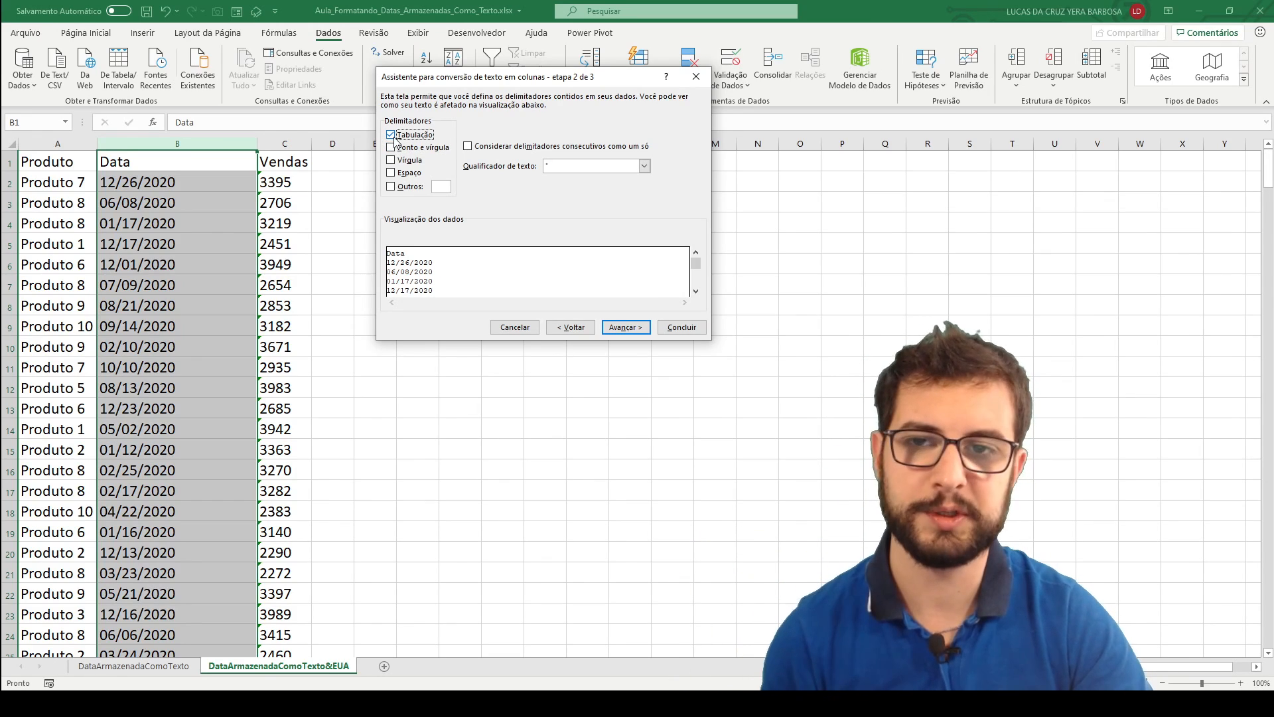
click(625, 327)
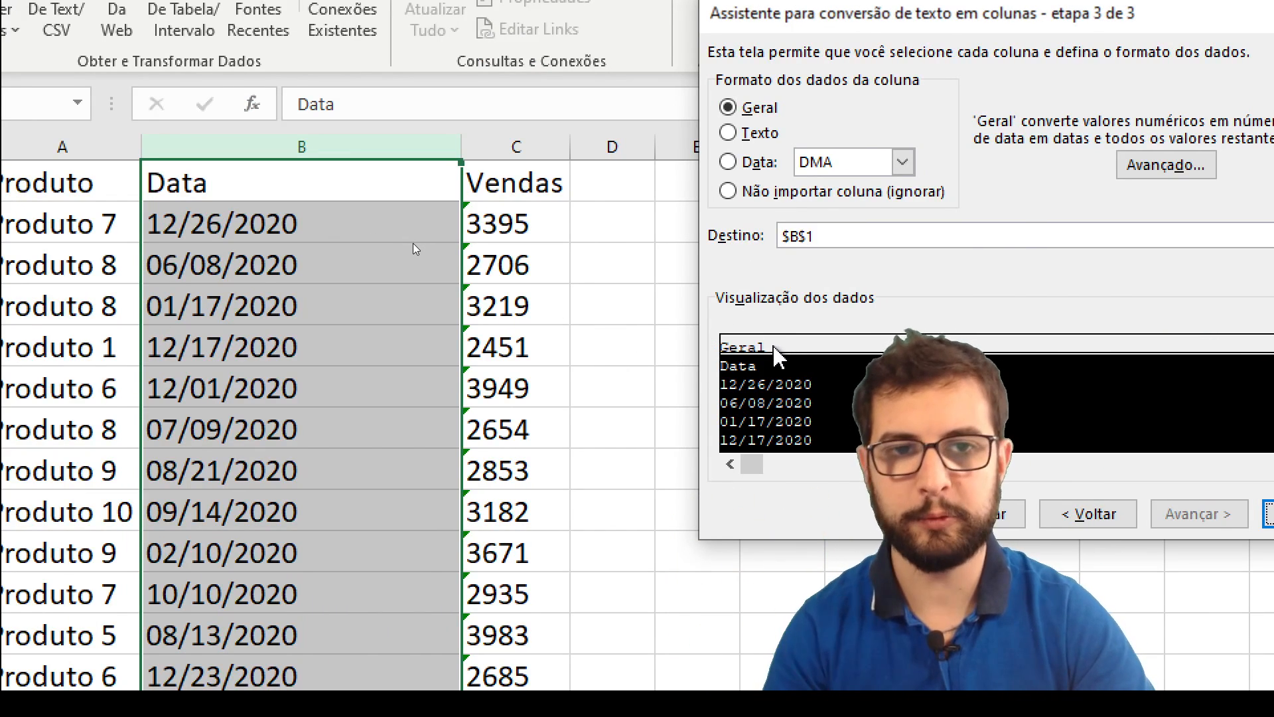
Set the column data format to Data with the MDA order.
click(728, 163)
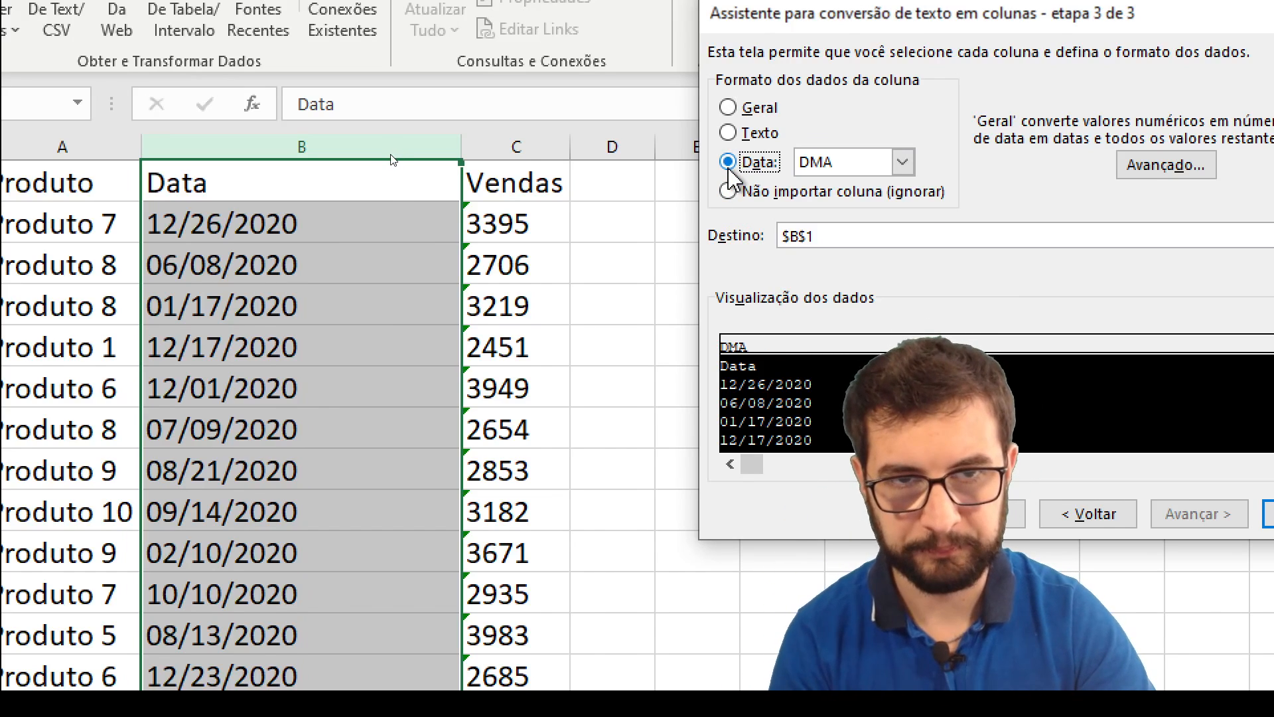
click(854, 174)
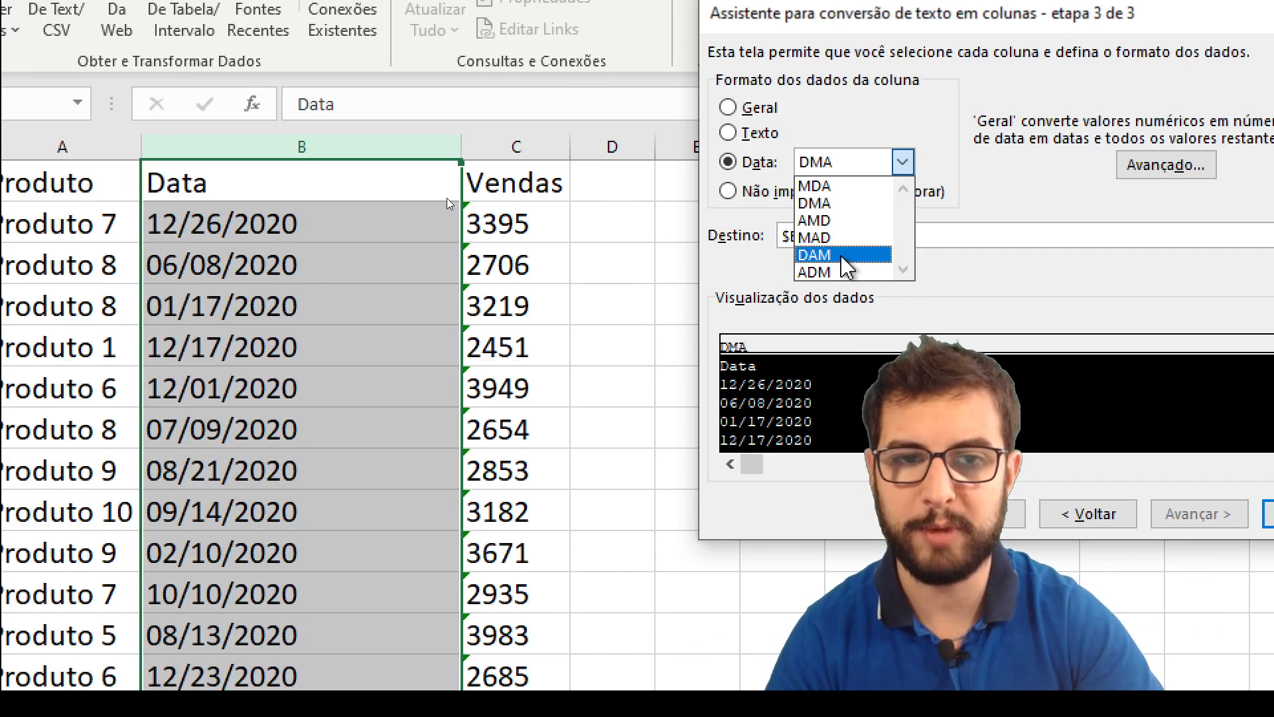
click(833, 188)
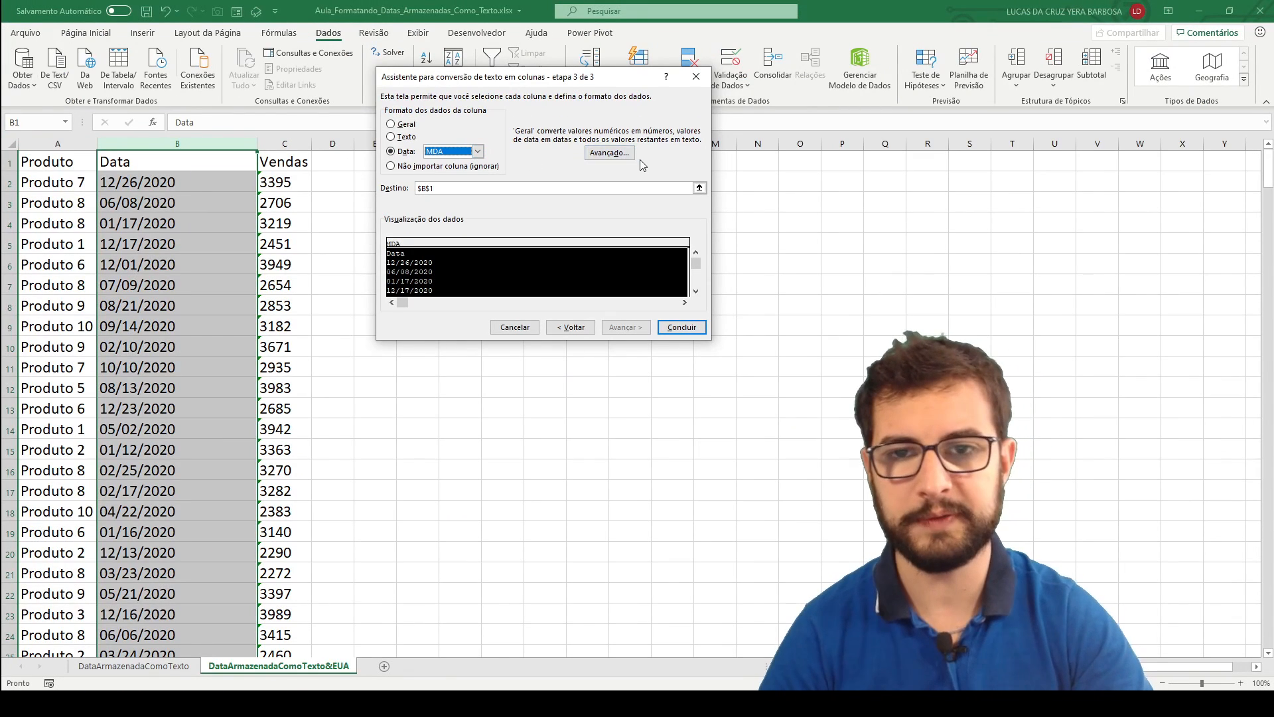
Set cell D1 as the destination of the converted dates and complete the text-to-columns conversion.
drag(452, 85, 802, 88)
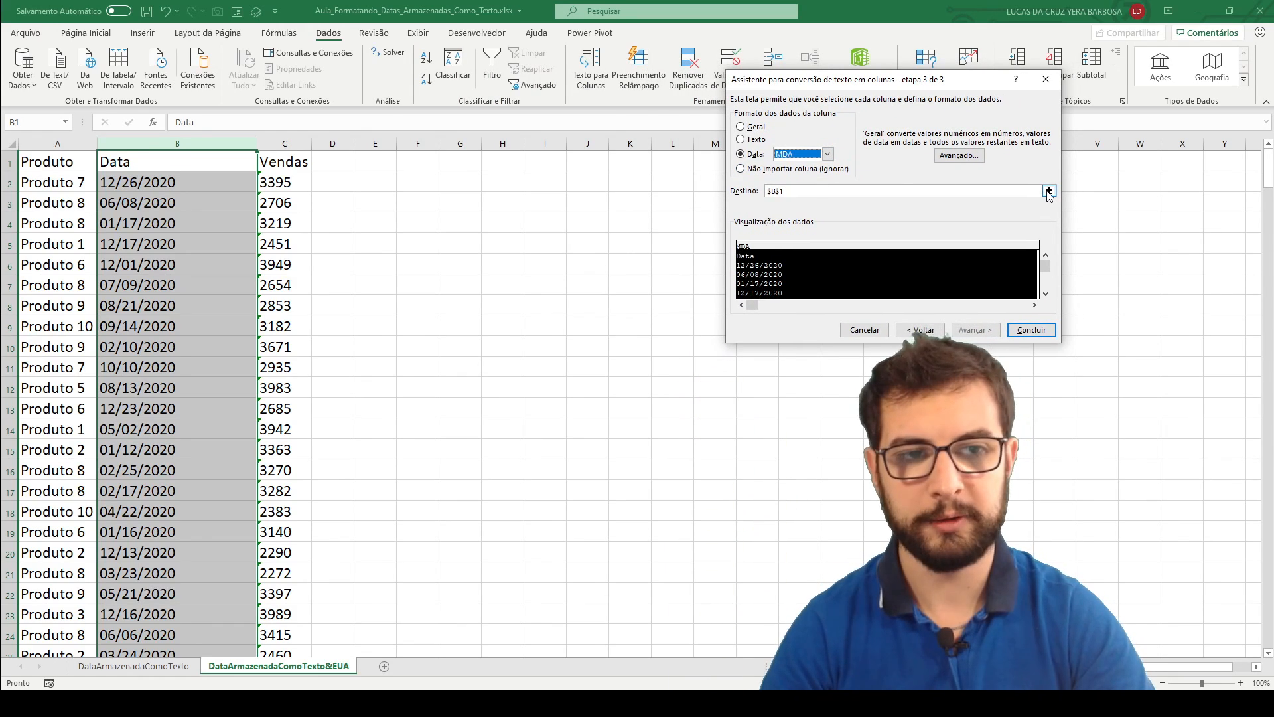
click(1049, 191)
click(340, 159)
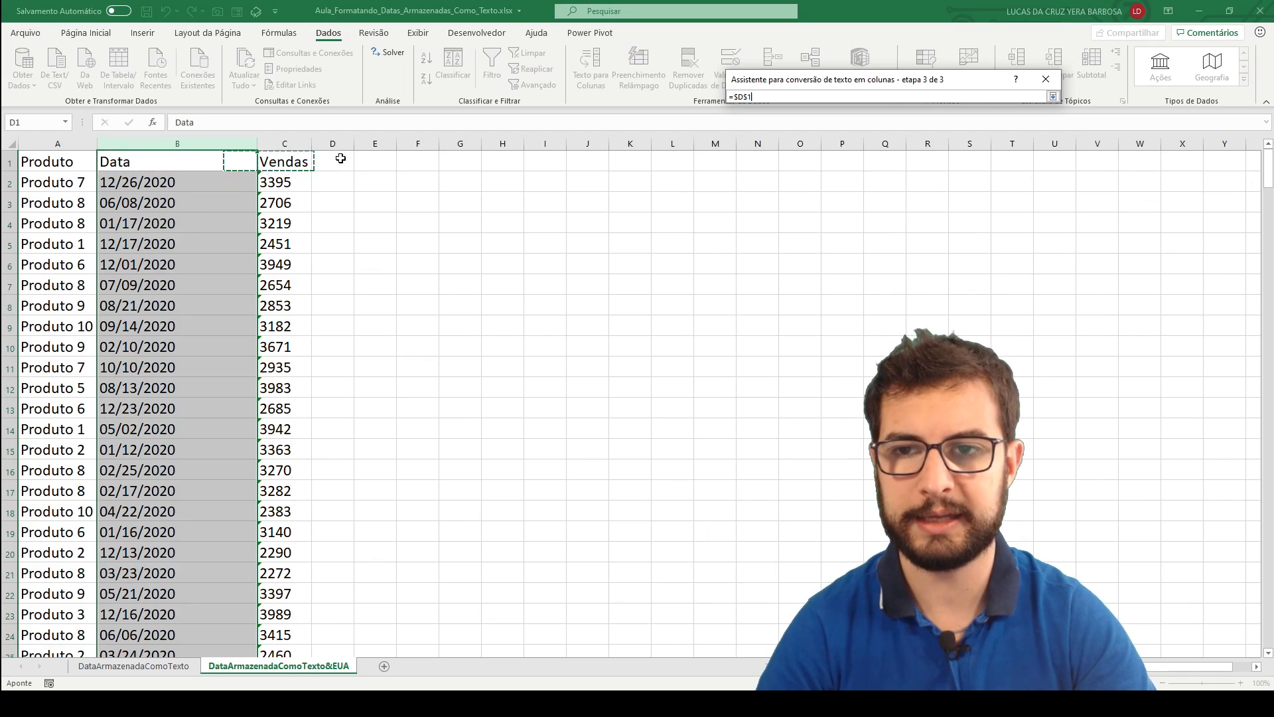
key(Return)
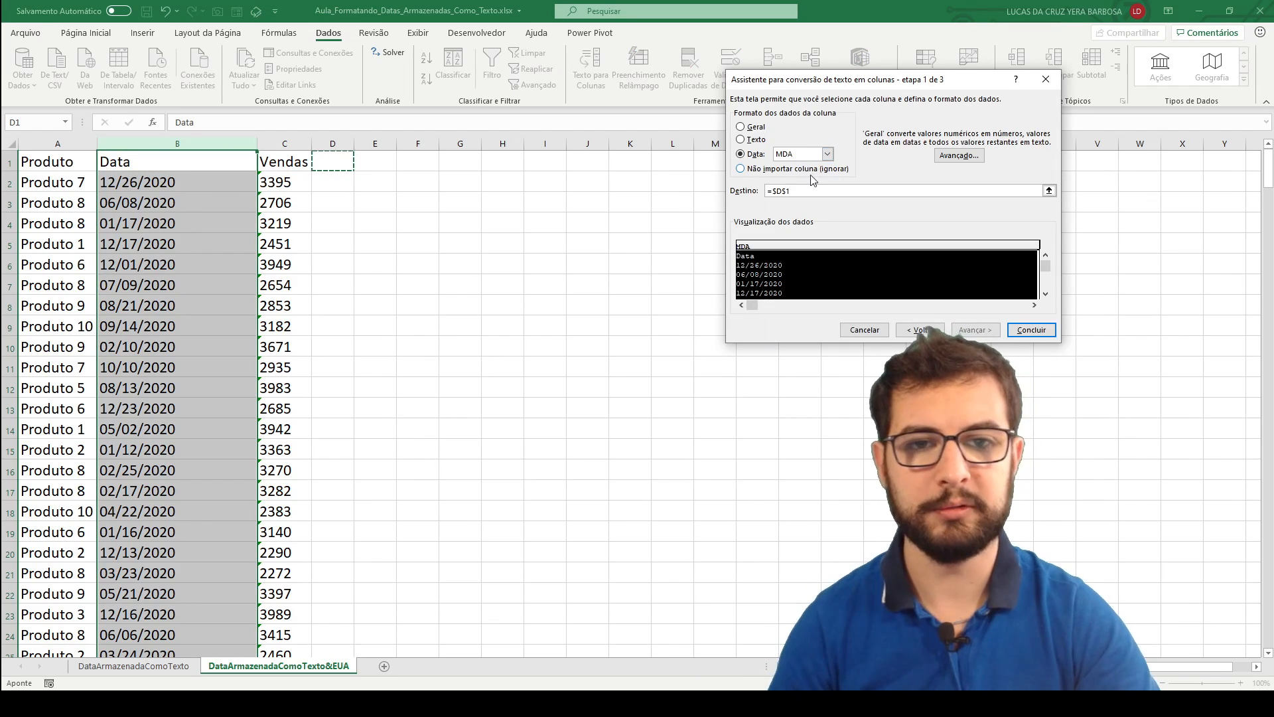
click(1028, 334)
Widen column D with the converted dates and enlarge its font to size 18.
drag(353, 141, 394, 141)
click(352, 143)
click(87, 33)
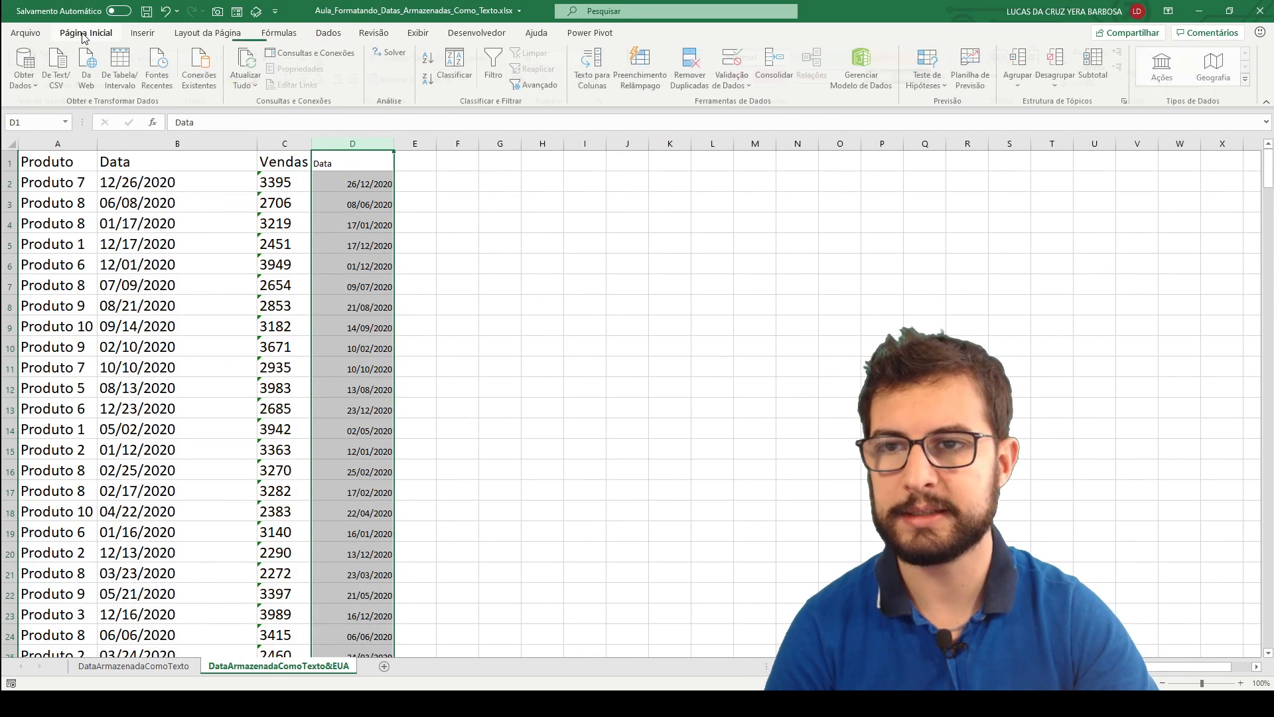
click(258, 60)
click(257, 60)
click(258, 59)
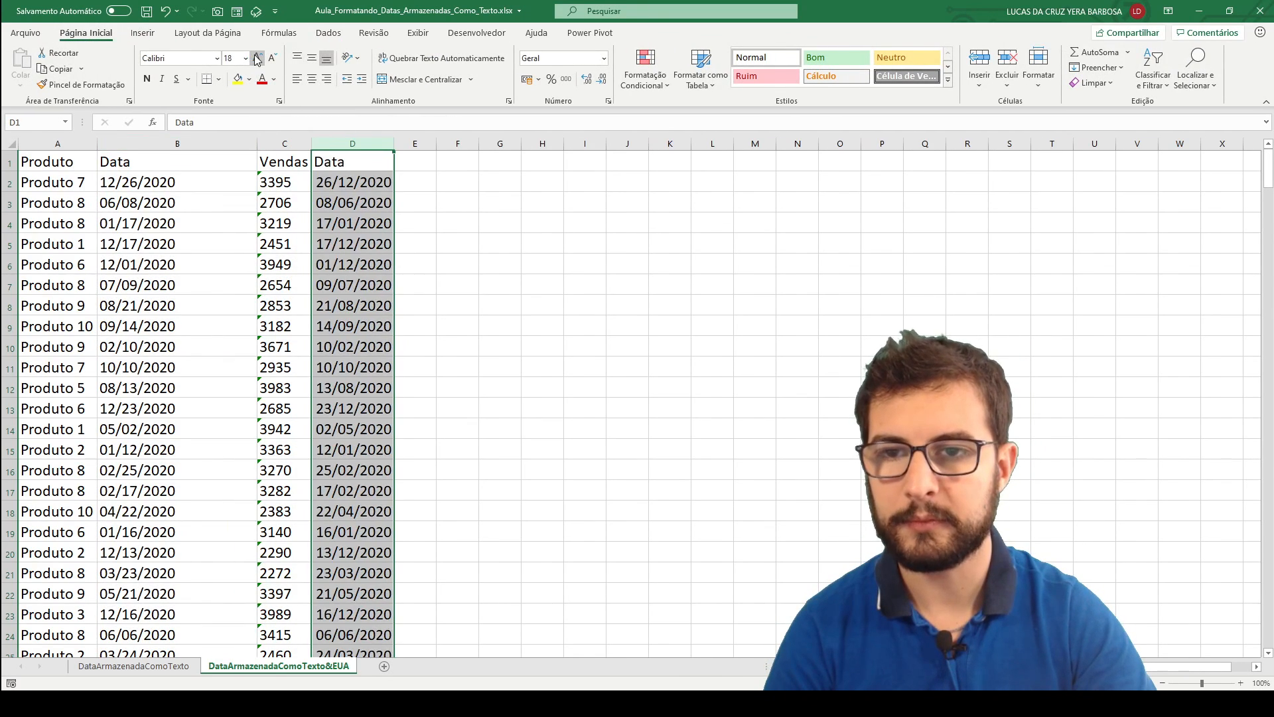
click(258, 60)
click(257, 60)
click(257, 59)
click(264, 55)
click(272, 57)
click(272, 58)
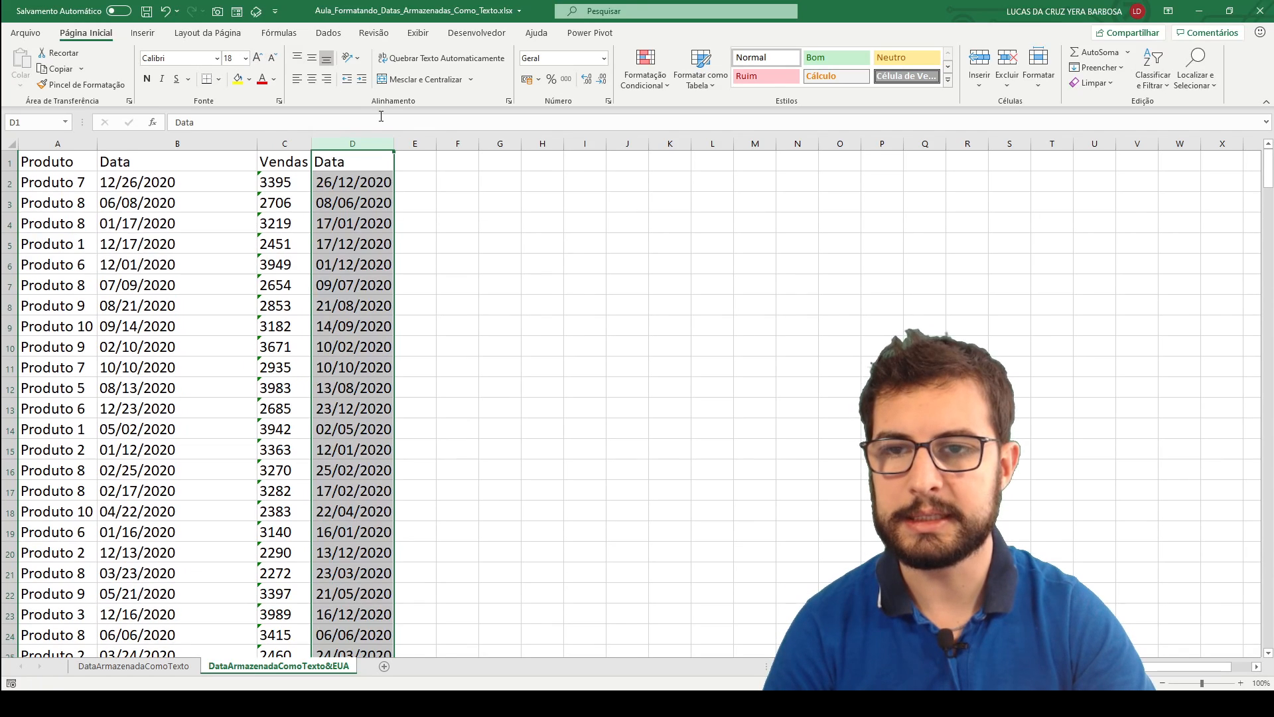
drag(393, 138, 482, 142)
click(524, 202)
click(472, 183)
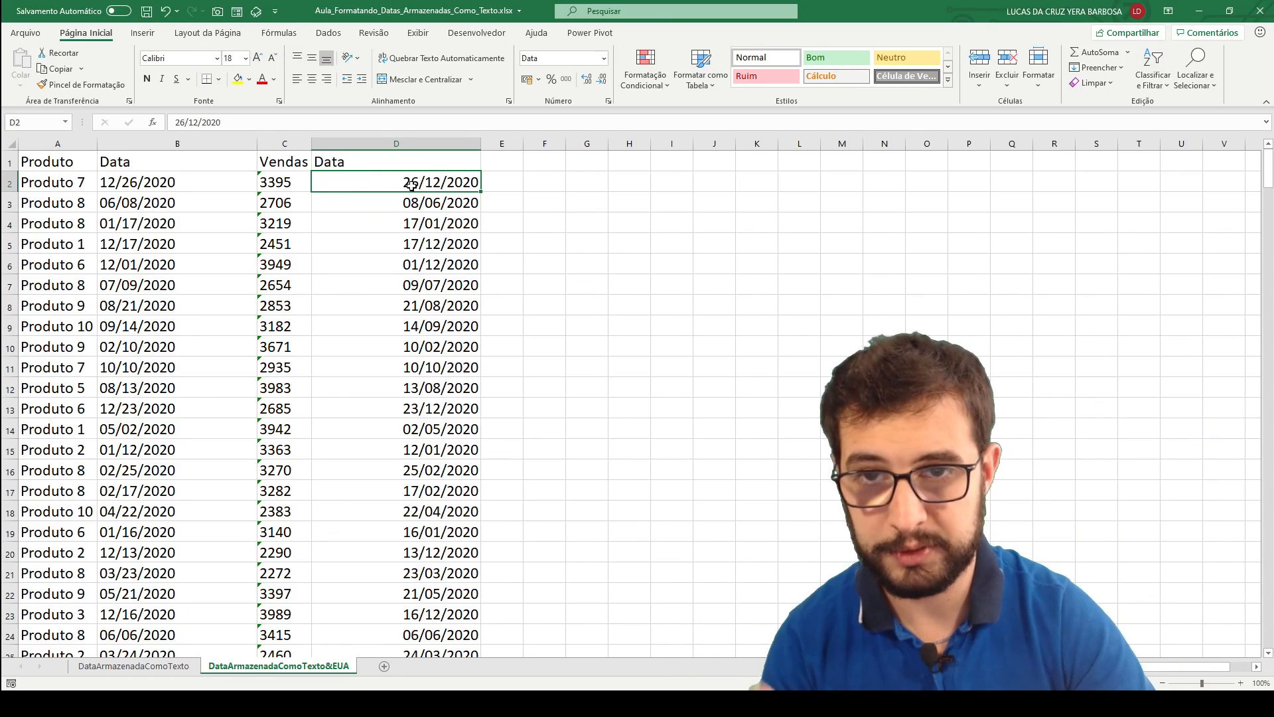
drag(435, 183, 434, 307)
click(138, 166)
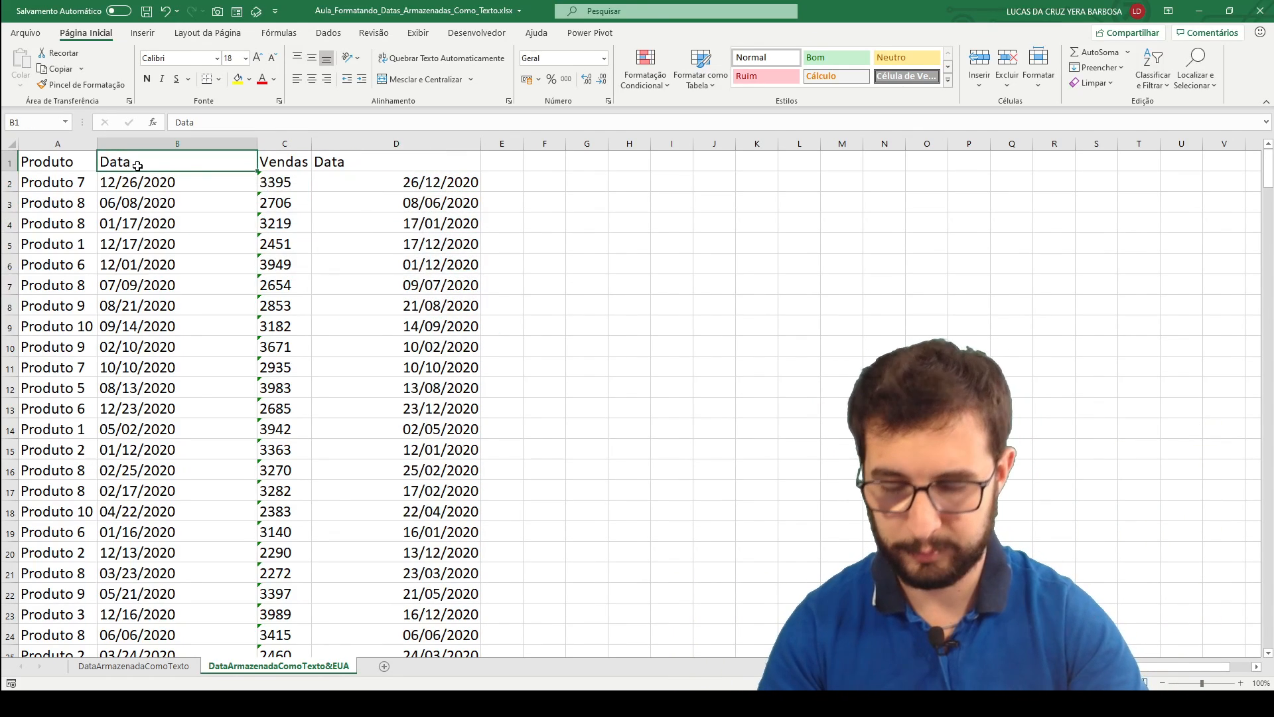
Turn on filtering for the header row A1:D1.
key(Left)
key(ctrl+shift+Right)
key(ctrl+shift+l)
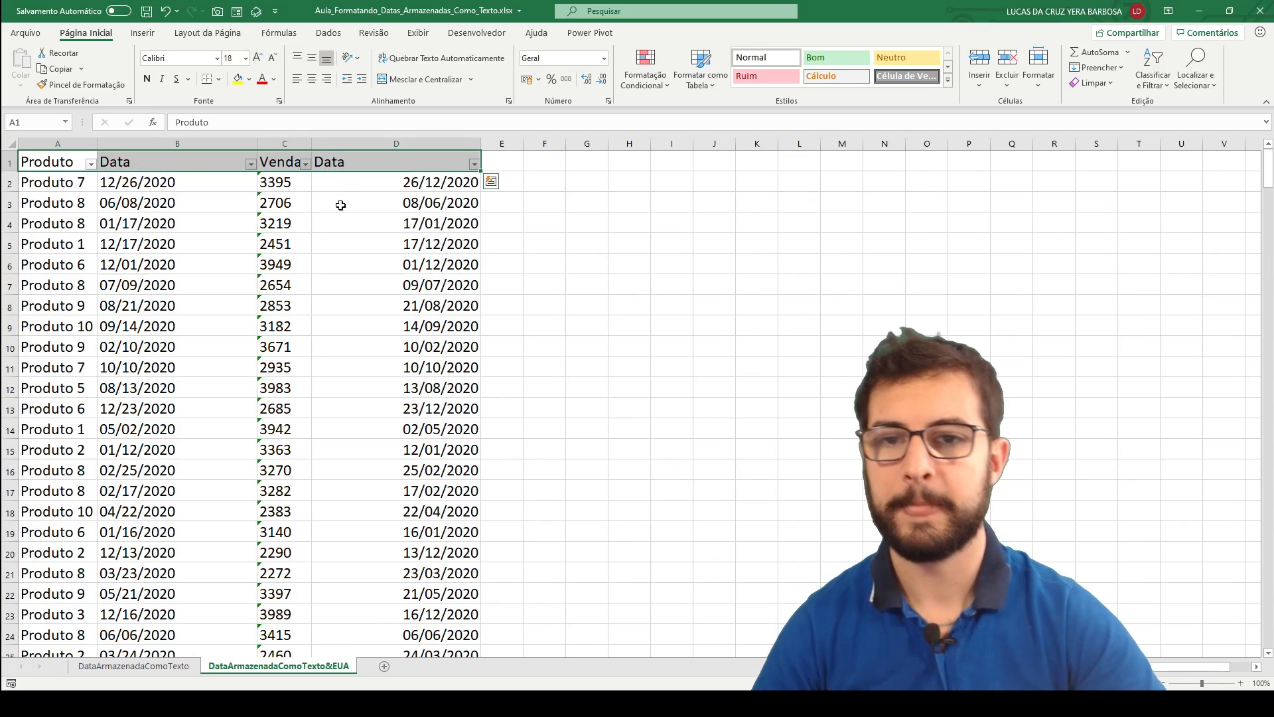
Examine the year and month grouping and the date filter options of the converted Data column D.
click(406, 184)
click(472, 162)
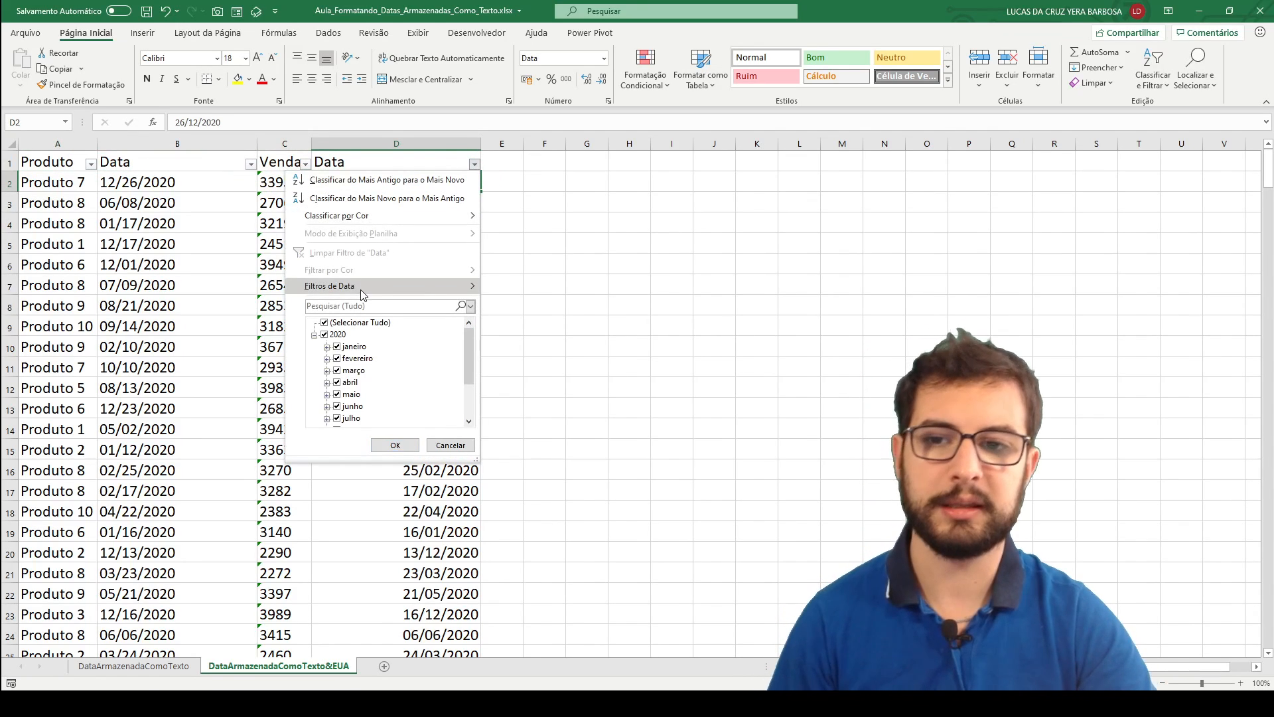
mouse_move(360, 290)
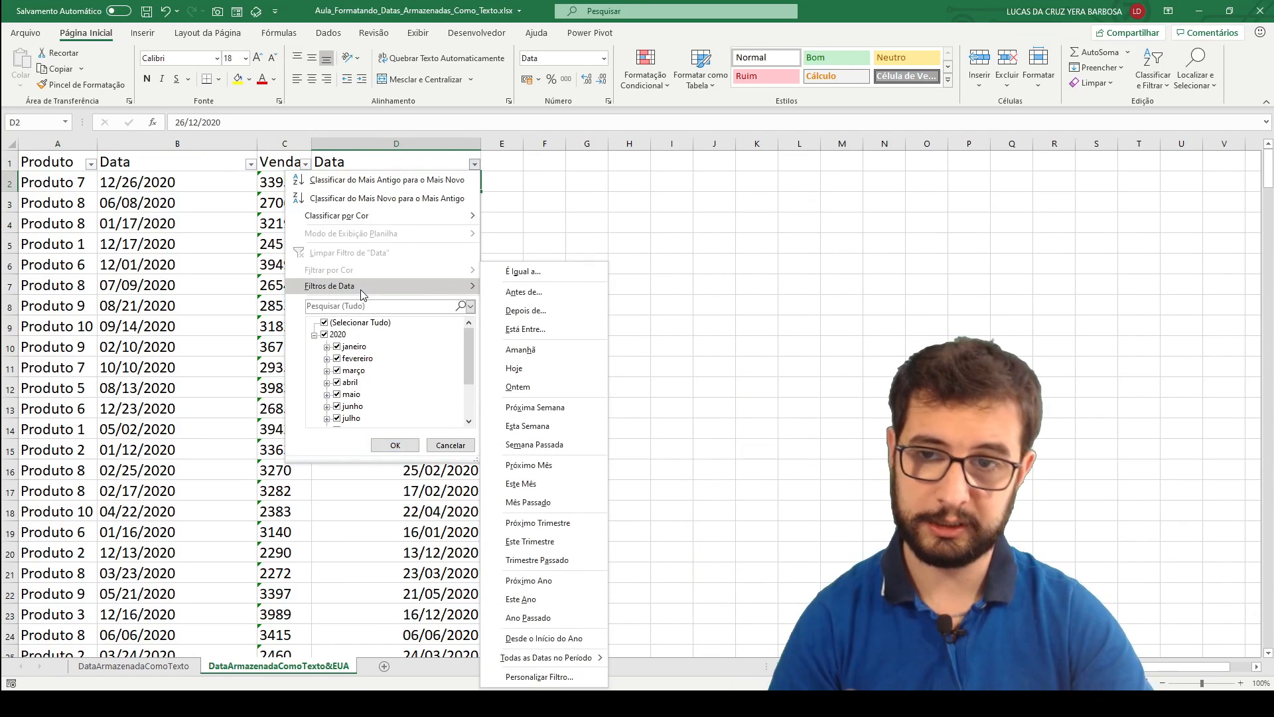
click(540, 201)
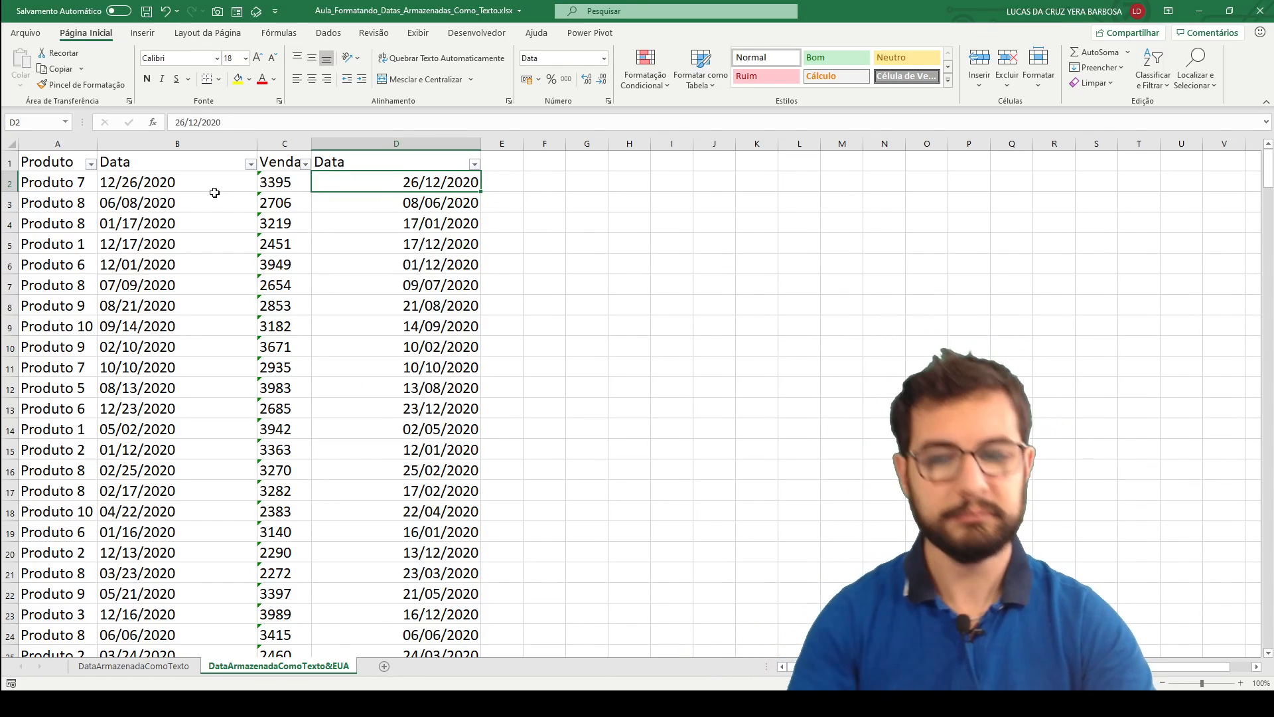
Compare the original text dates in B2 and B3 with the converted dates in D2 and D3.
click(192, 187)
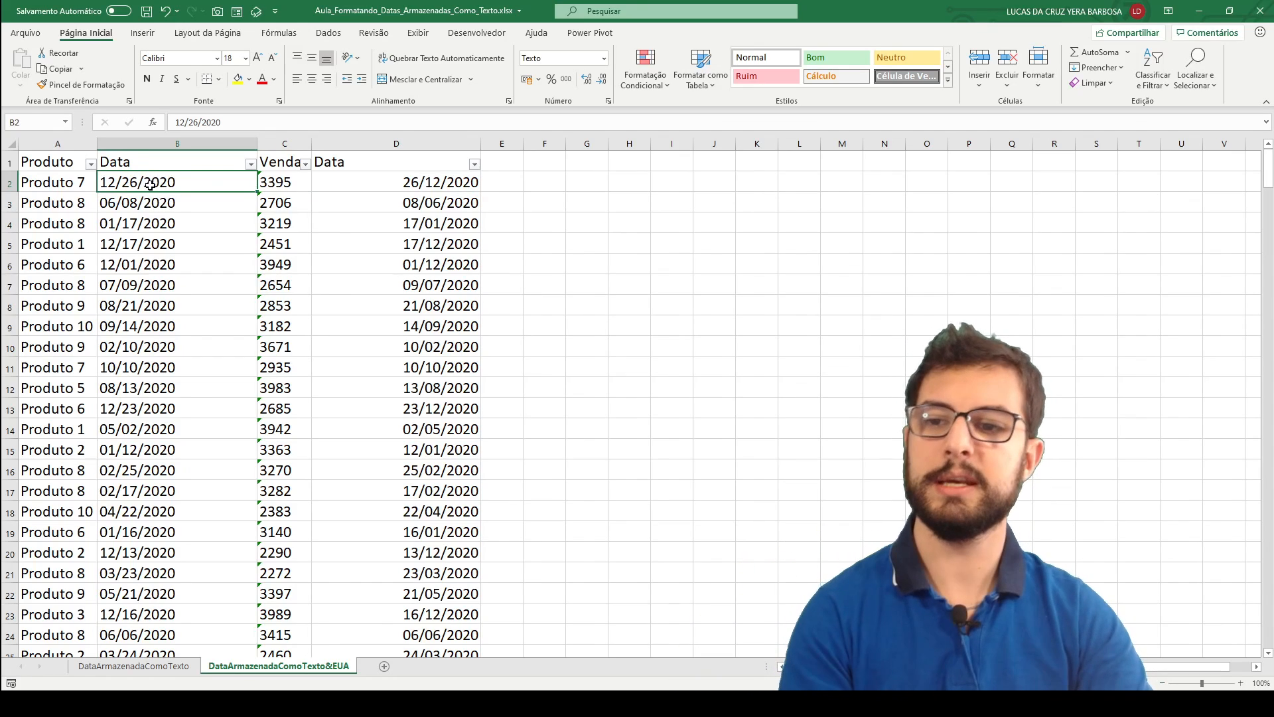
click(416, 187)
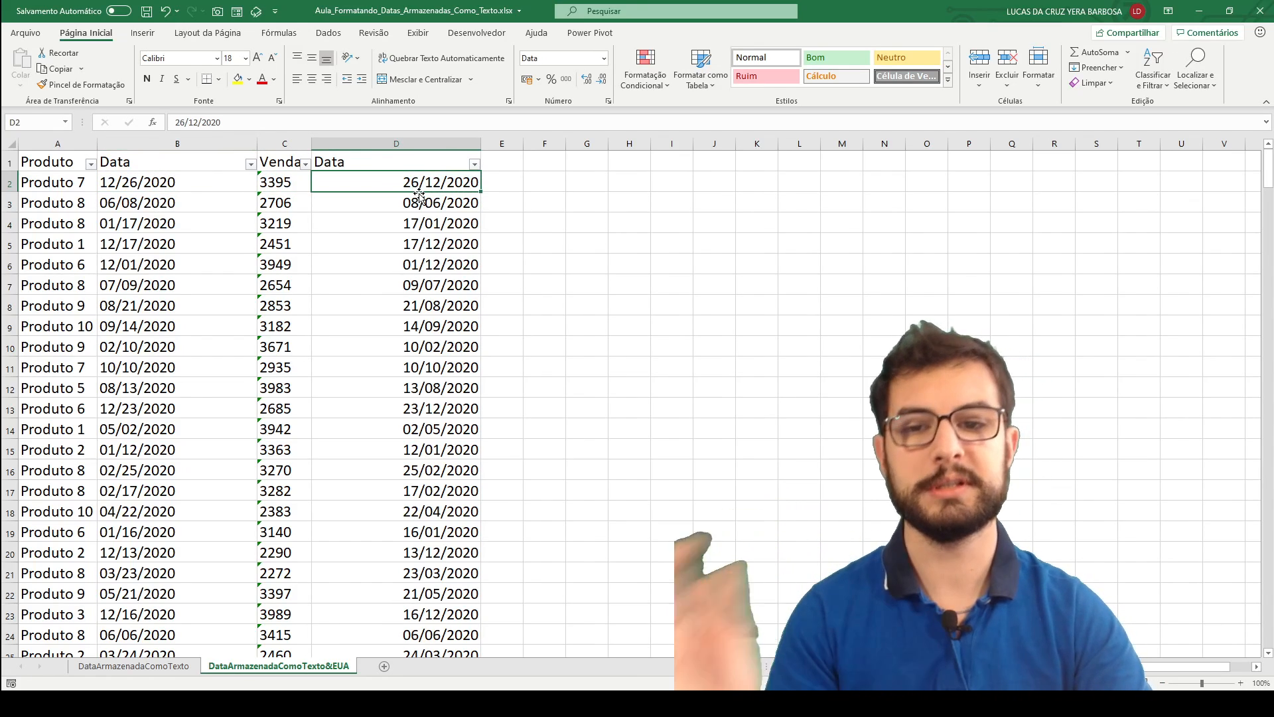
click(197, 203)
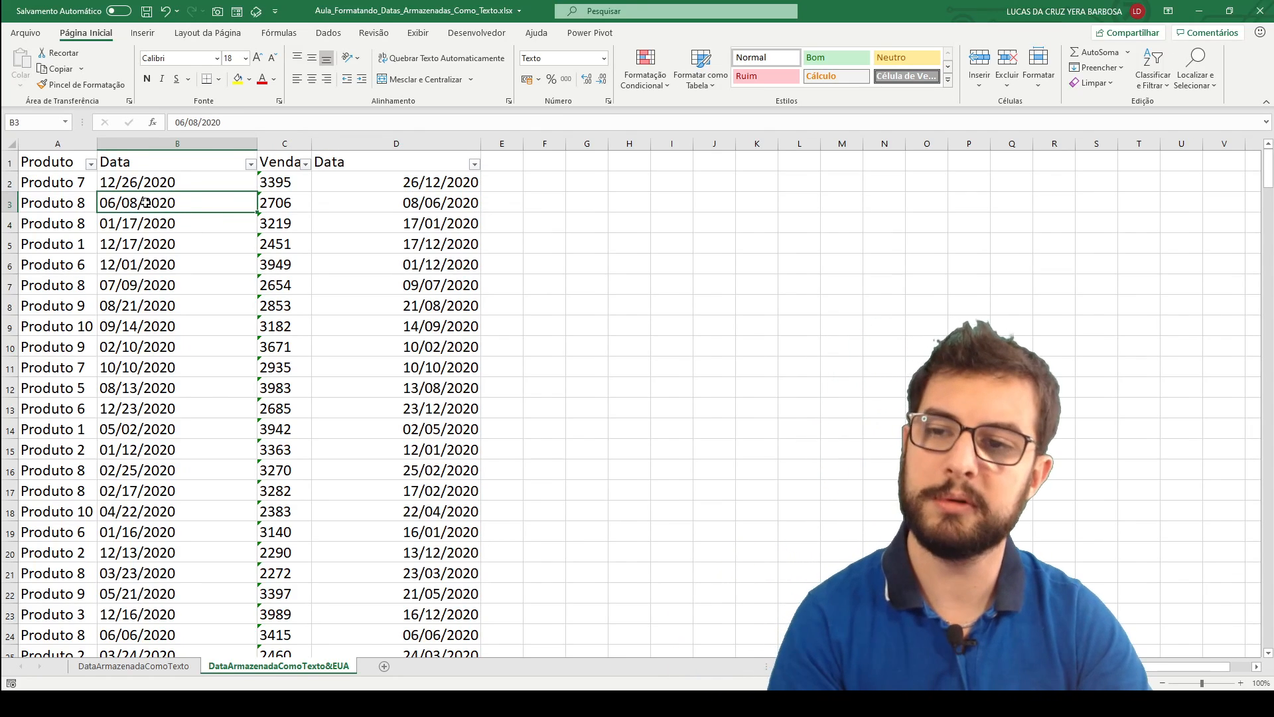
click(439, 206)
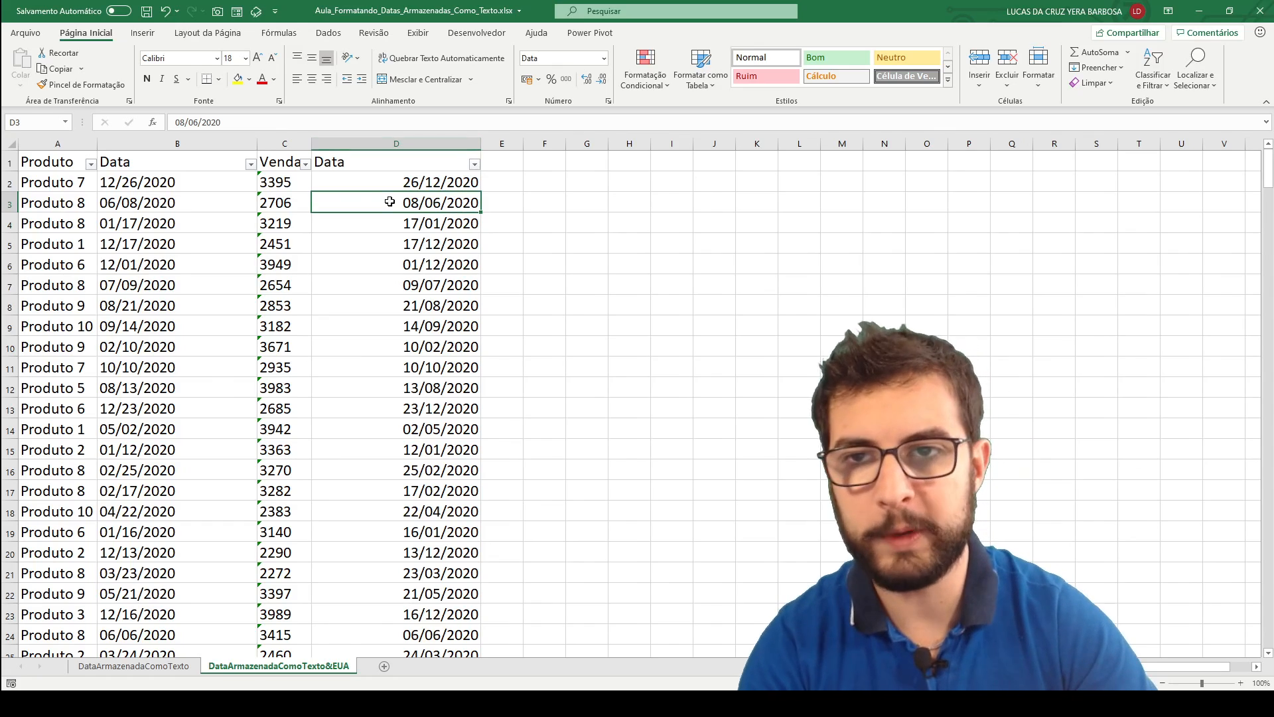
Review the data tools with the original Data header B1 selected and return to the DataArmazenadaComoTexto sheet.
click(136, 163)
click(319, 33)
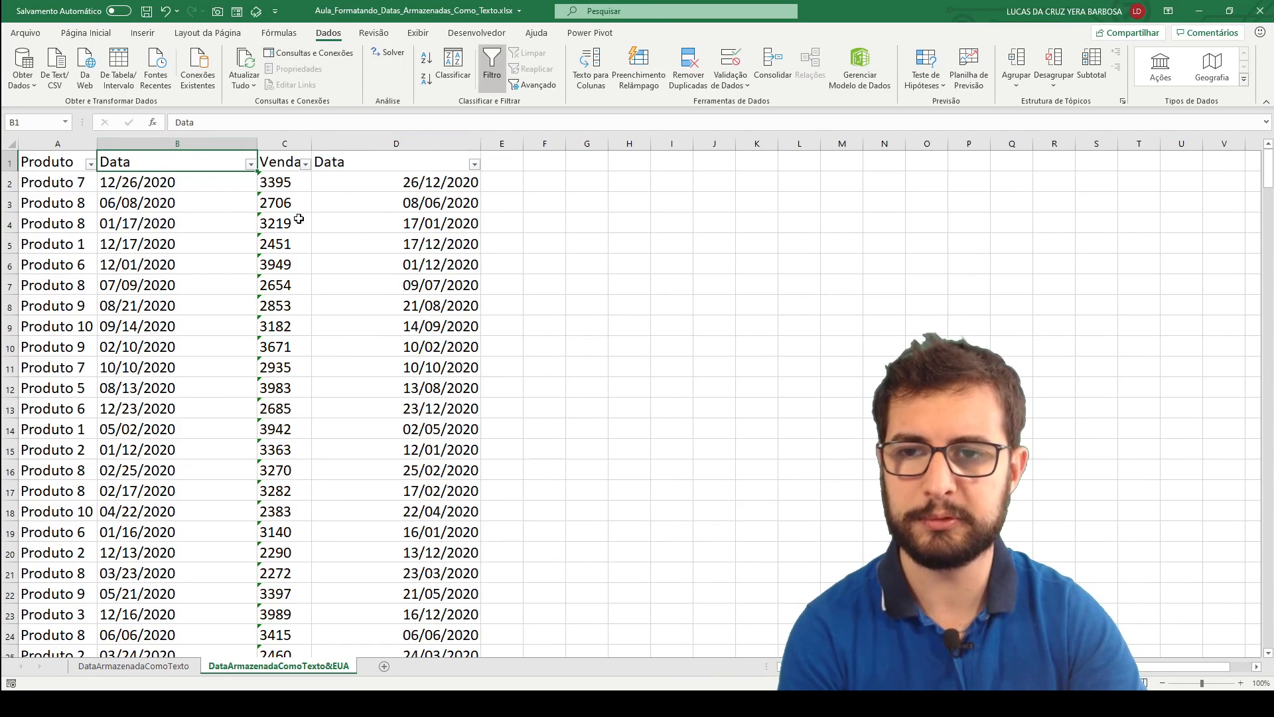
click(169, 667)
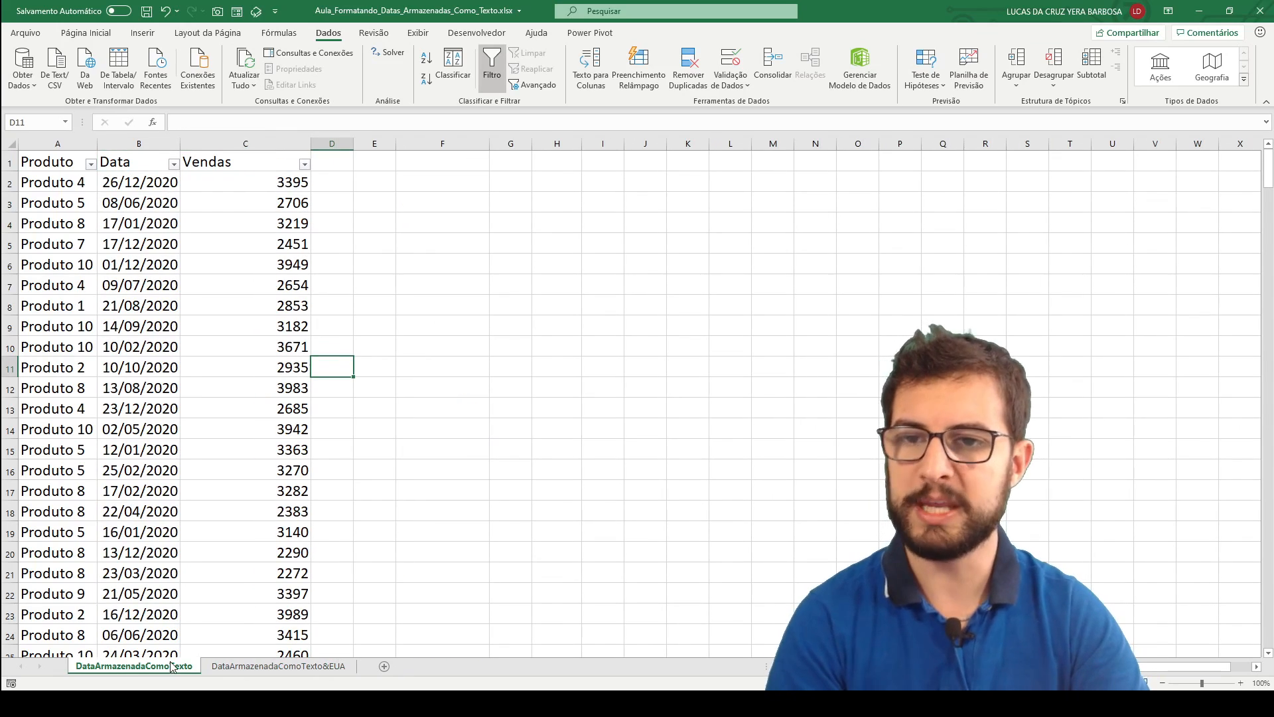